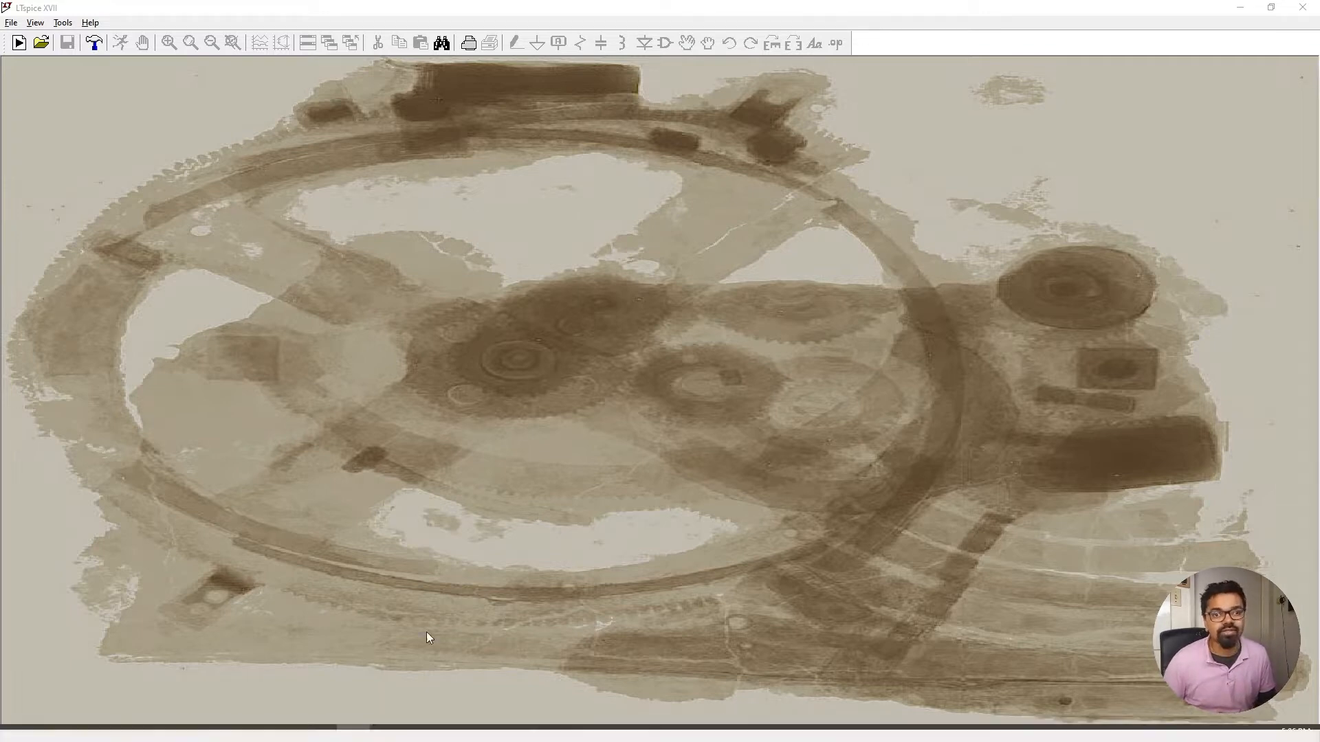
# Switch to Firefox and open Analog Devices' LTspice Simulator page from the search results to view its download options
pyautogui.moveTo(295, 739)
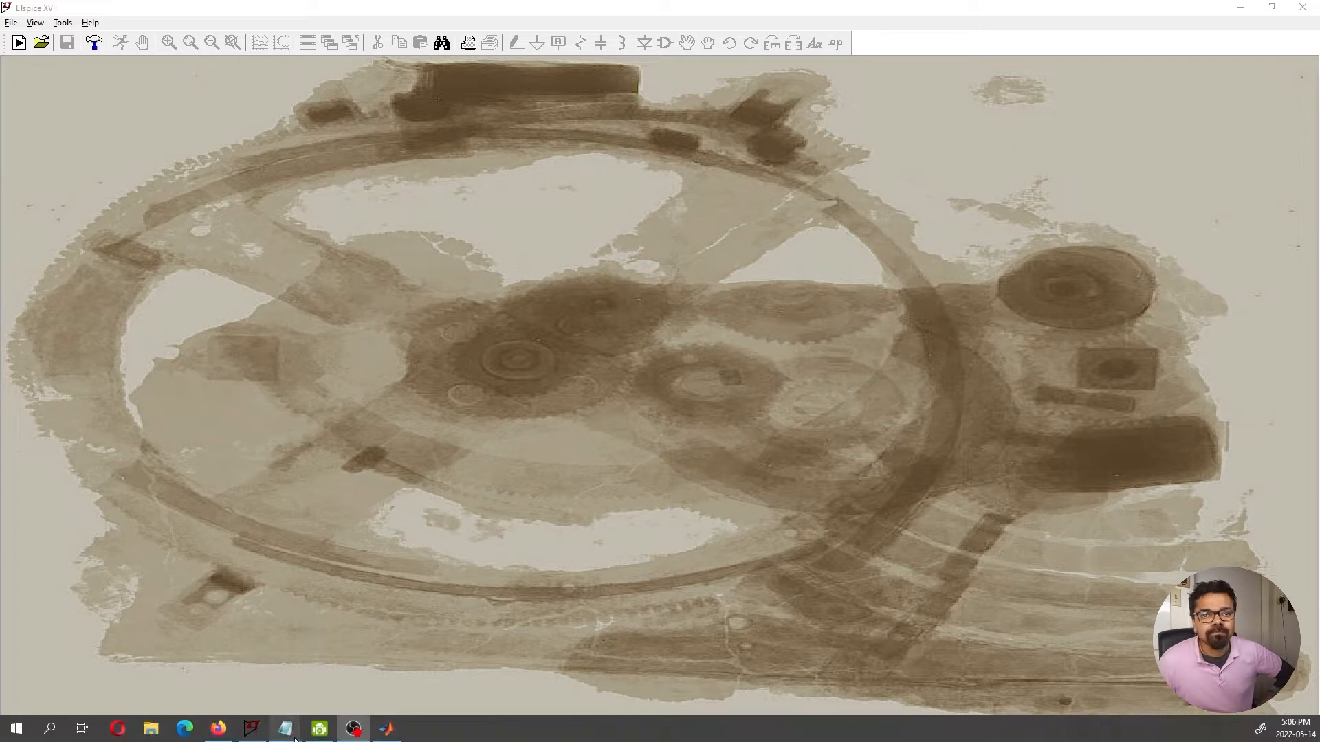
pyautogui.click(214, 729)
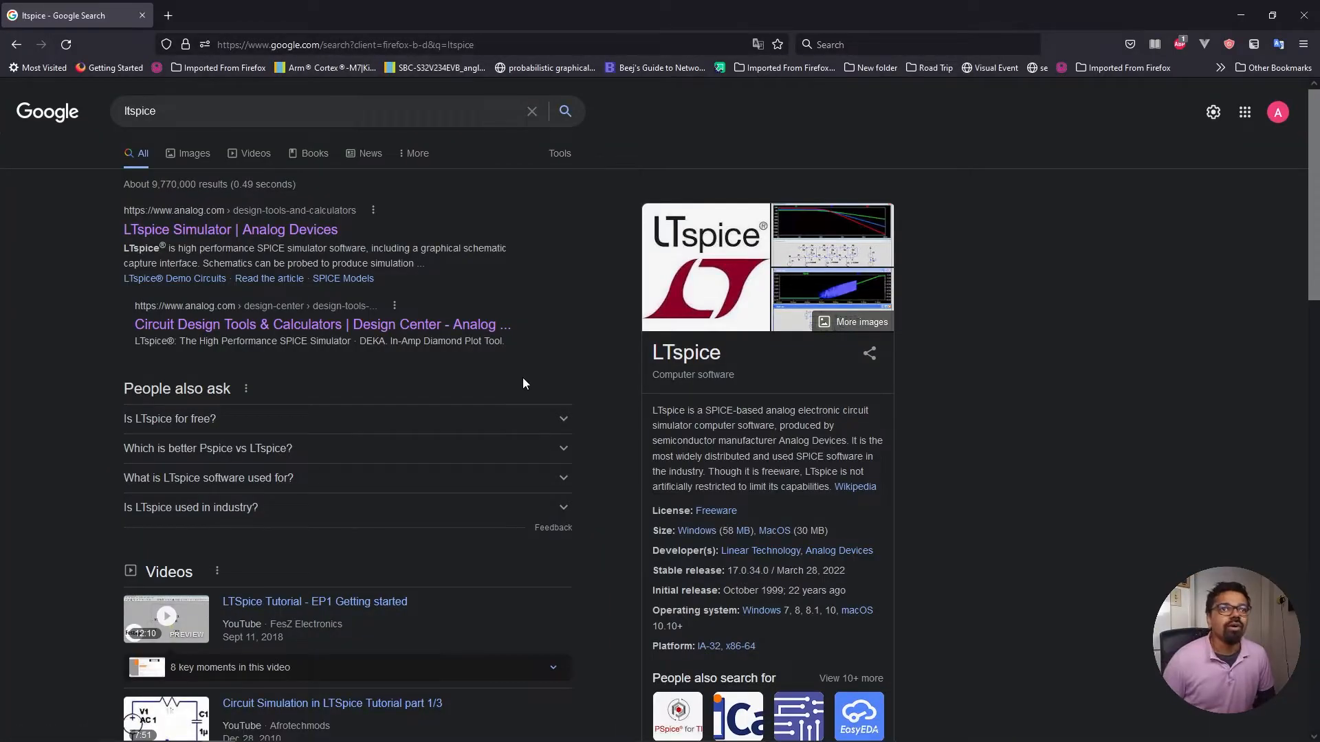
pyautogui.click(241, 234)
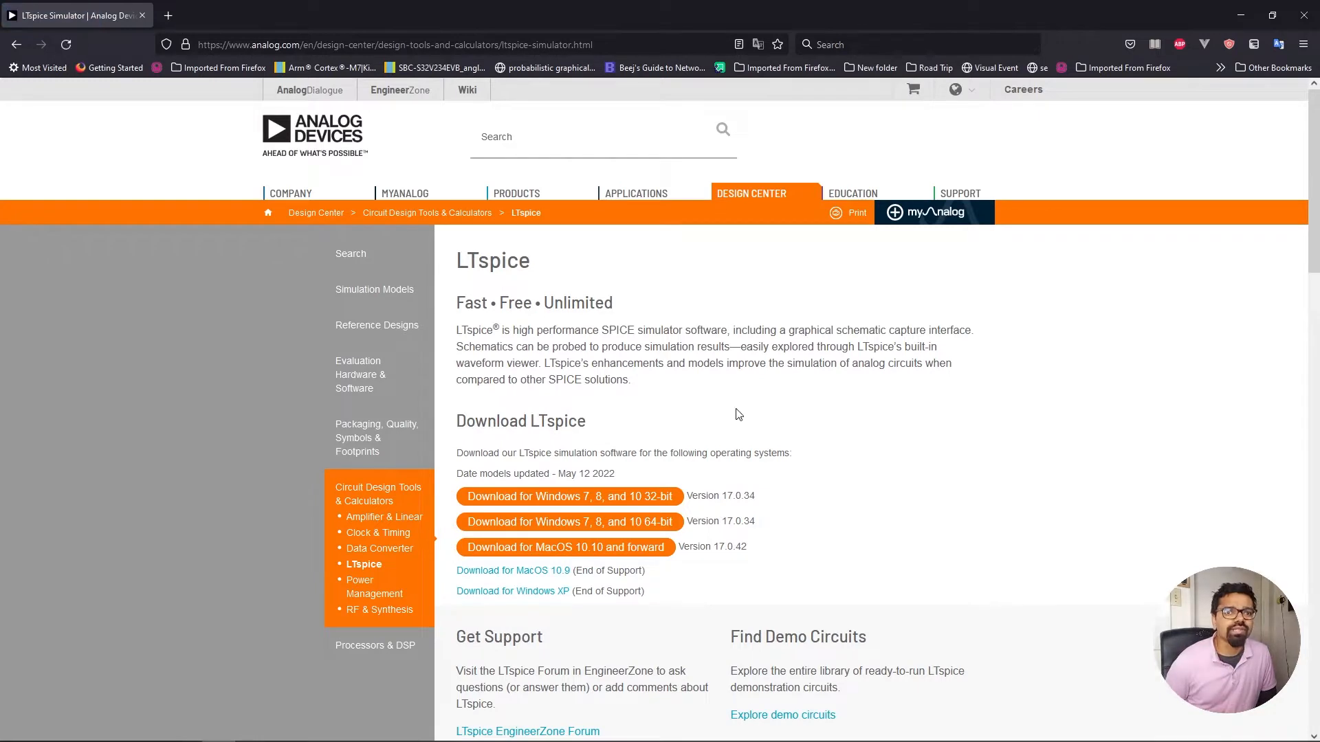
pyautogui.scroll(-2, 732, 409)
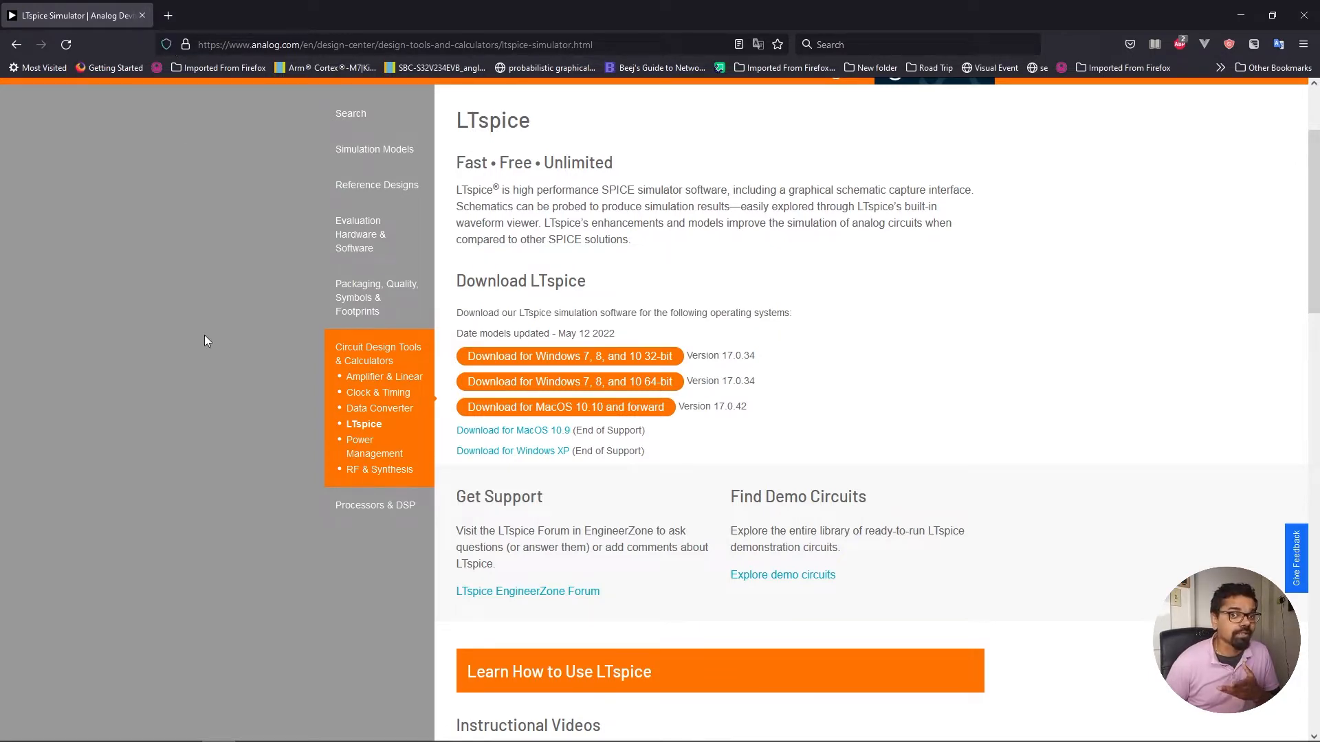
# Switch to LTspice XVII and check the installed version in its About information, closing it when done
pyautogui.moveTo(464, 740)
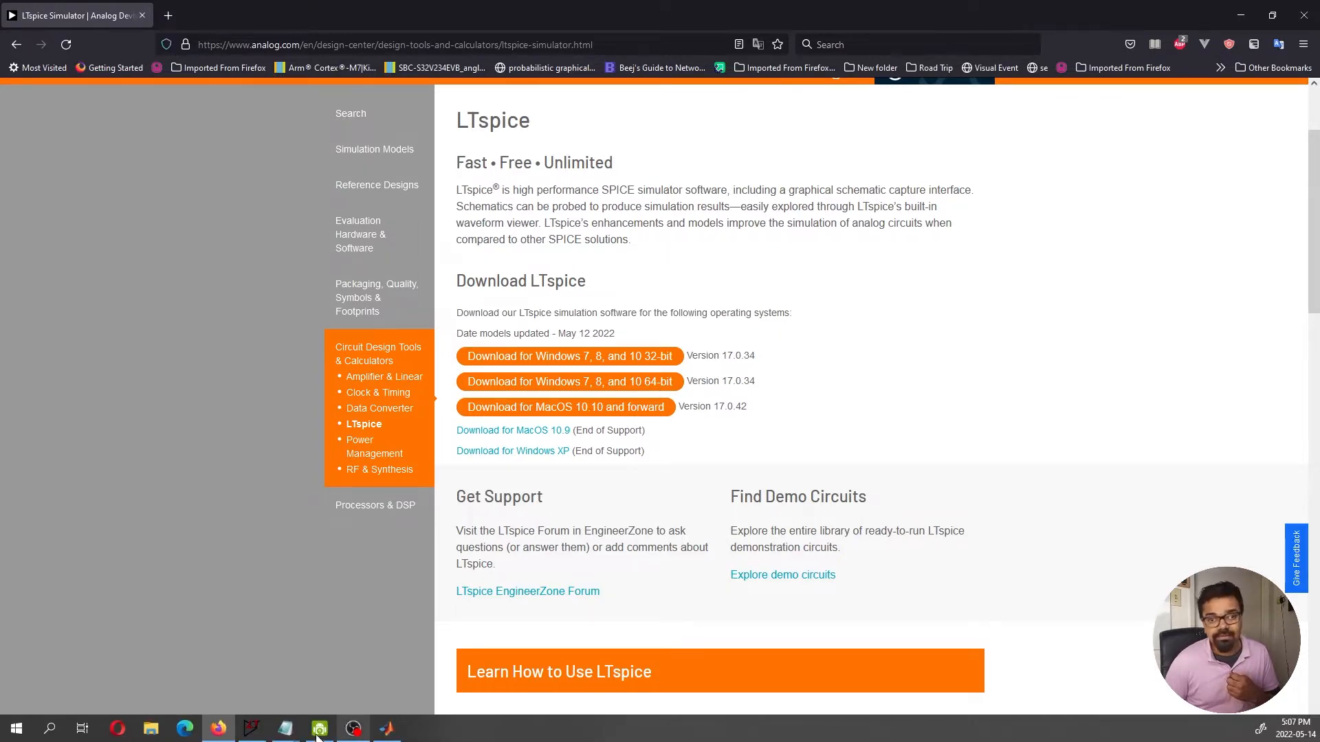
pyautogui.click(260, 735)
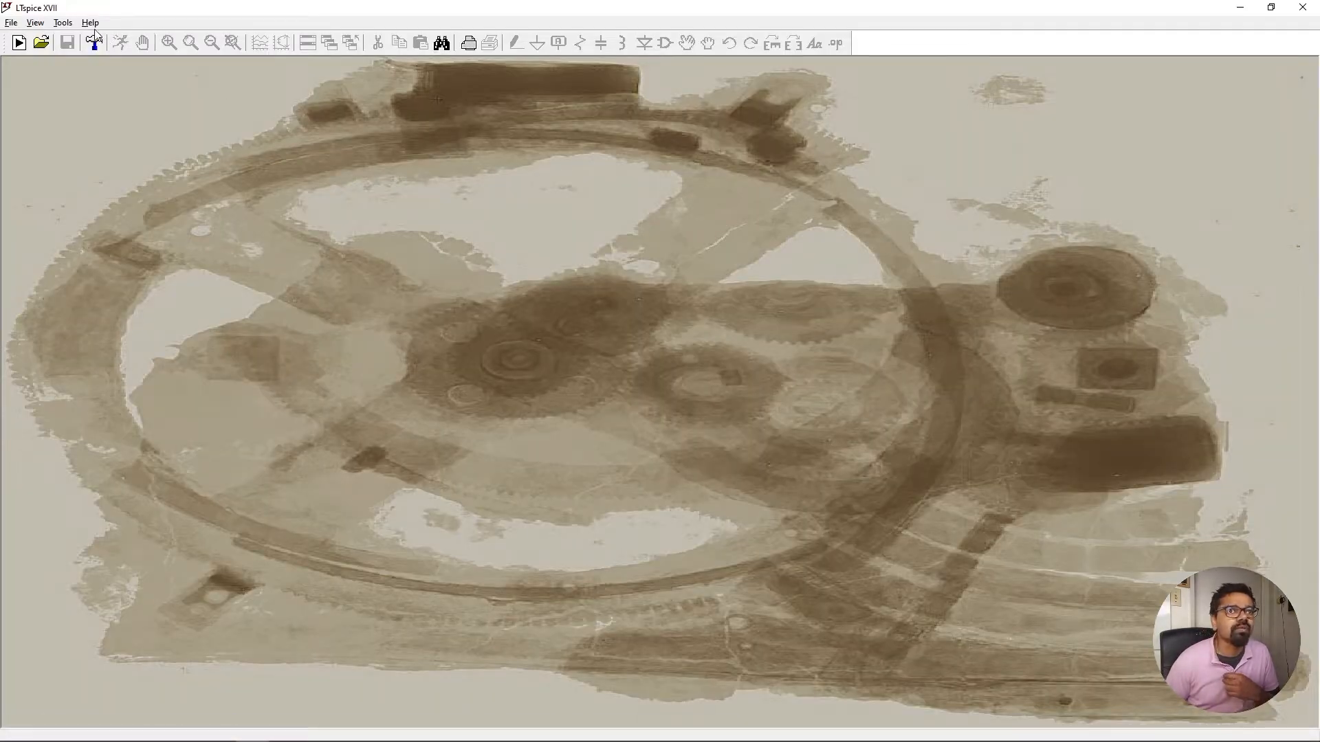
pyautogui.click(90, 23)
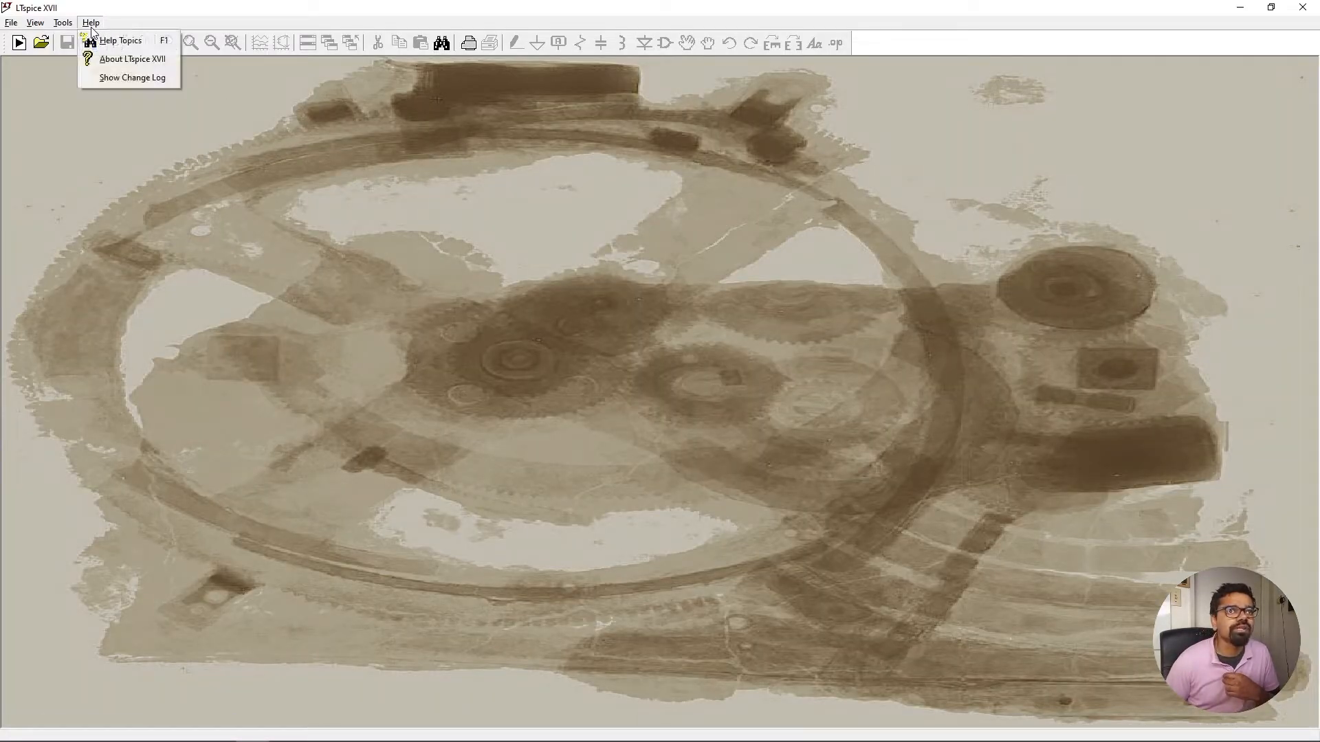
pyautogui.click(128, 59)
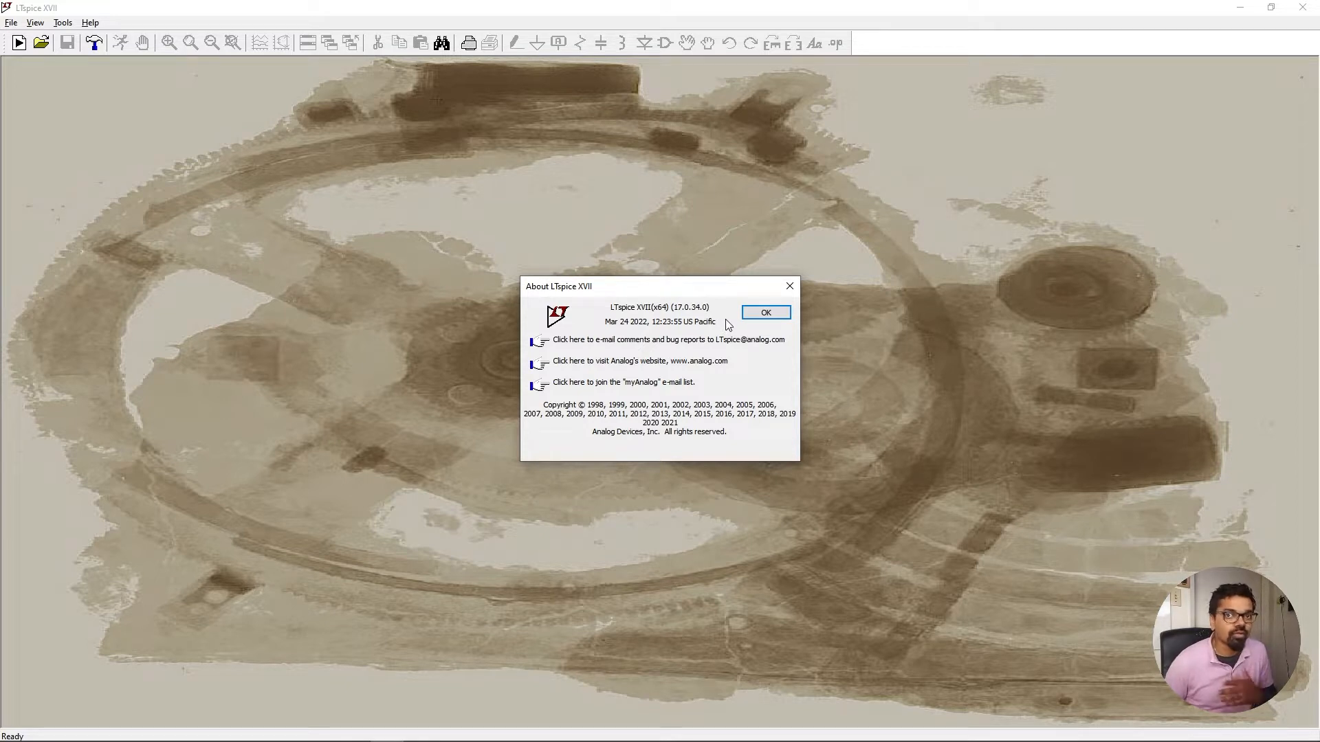
pyautogui.click(764, 315)
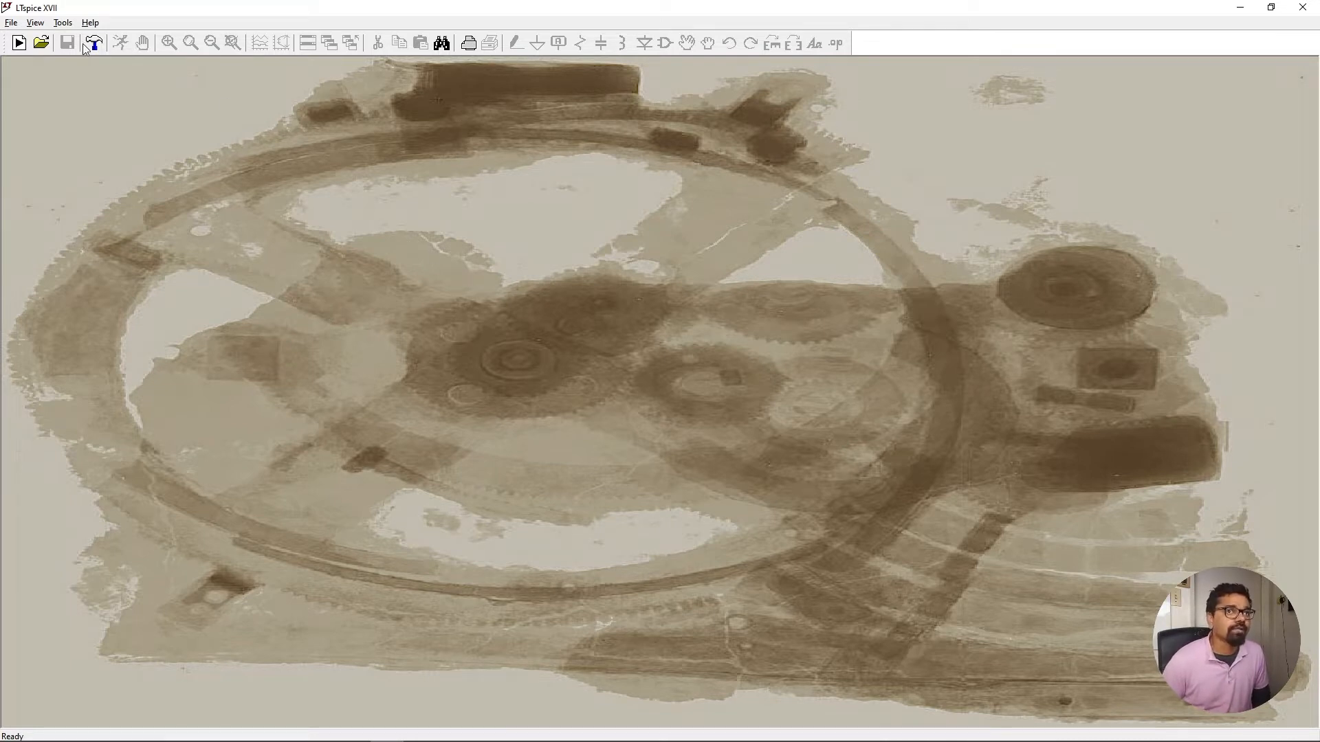
# Create a new blank schematic
pyautogui.click(12, 23)
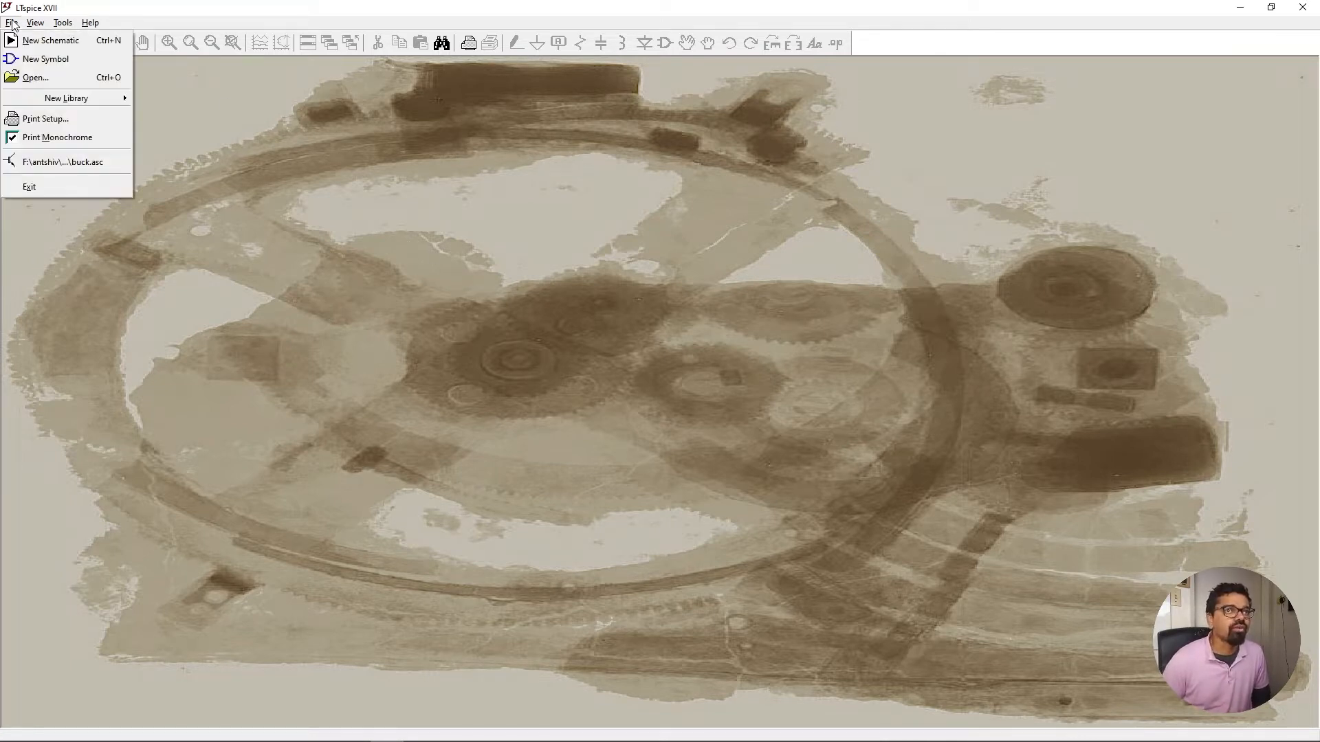
pyautogui.click(12, 23)
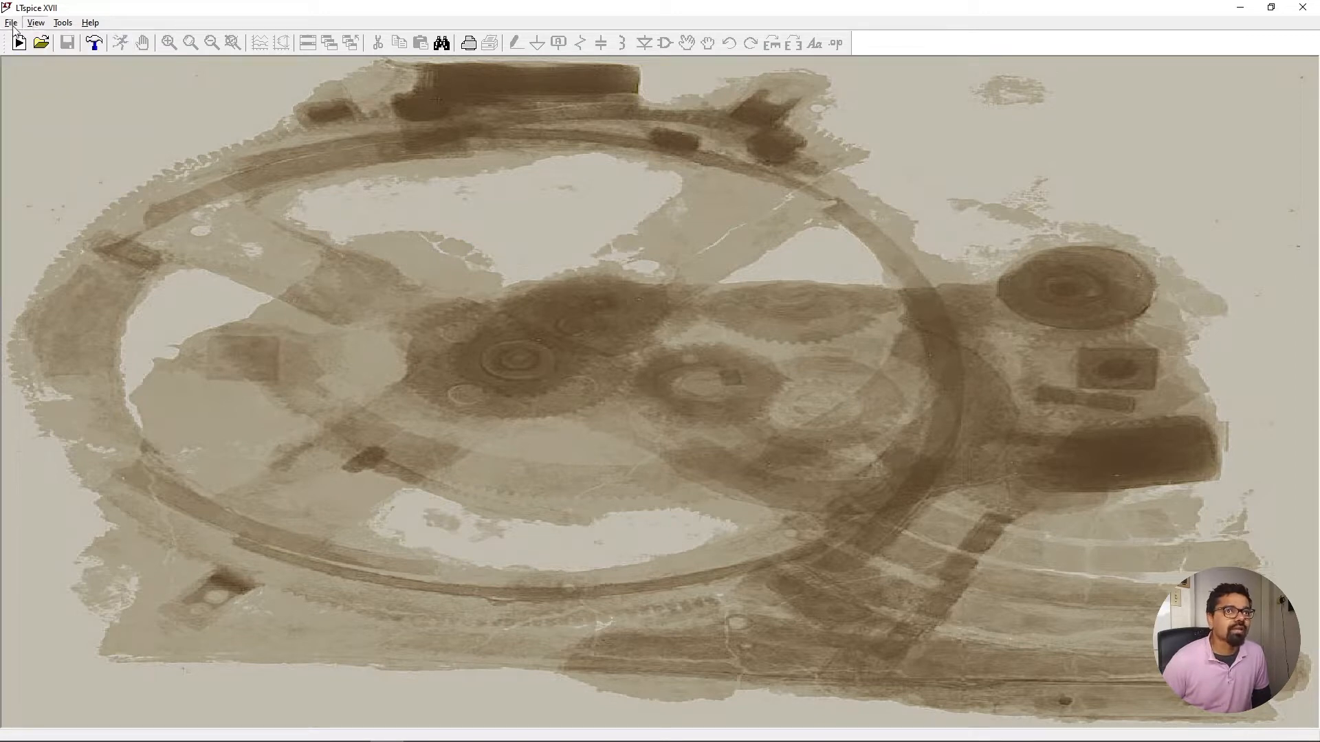
pyautogui.click(11, 23)
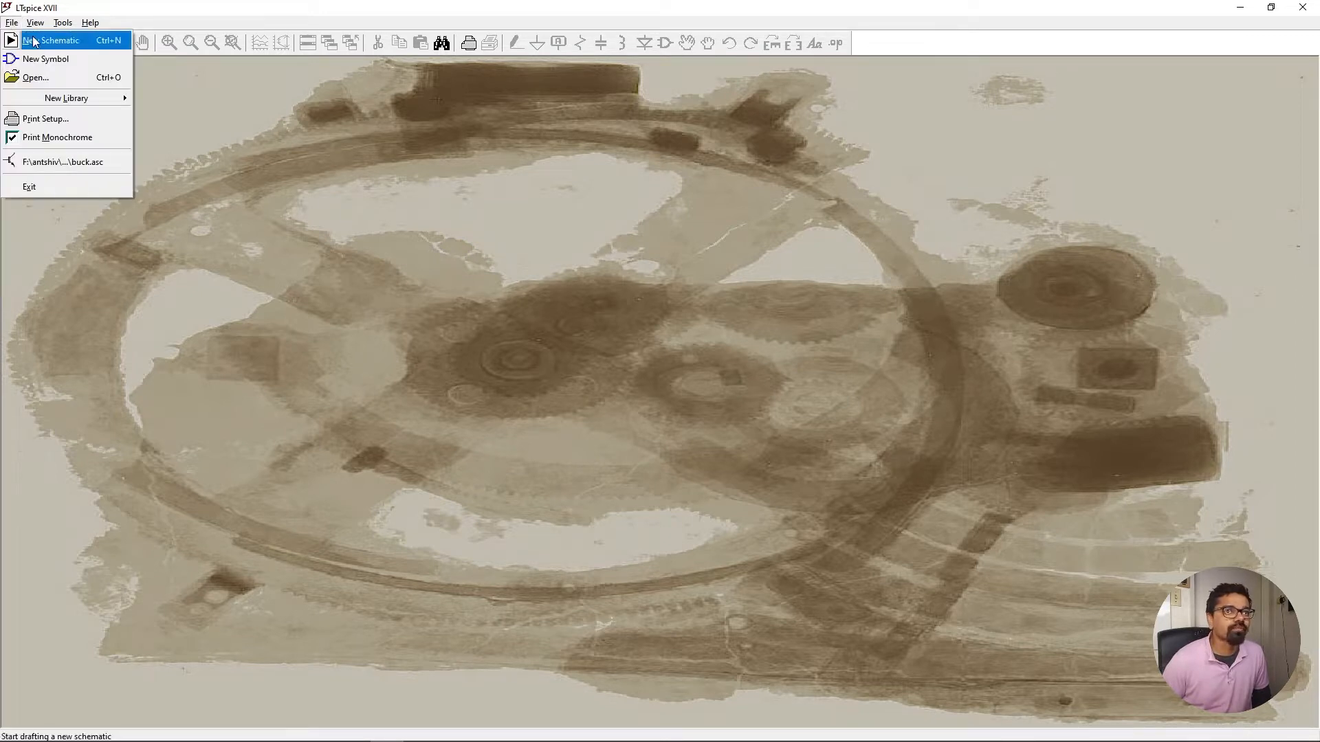
pyautogui.click(33, 41)
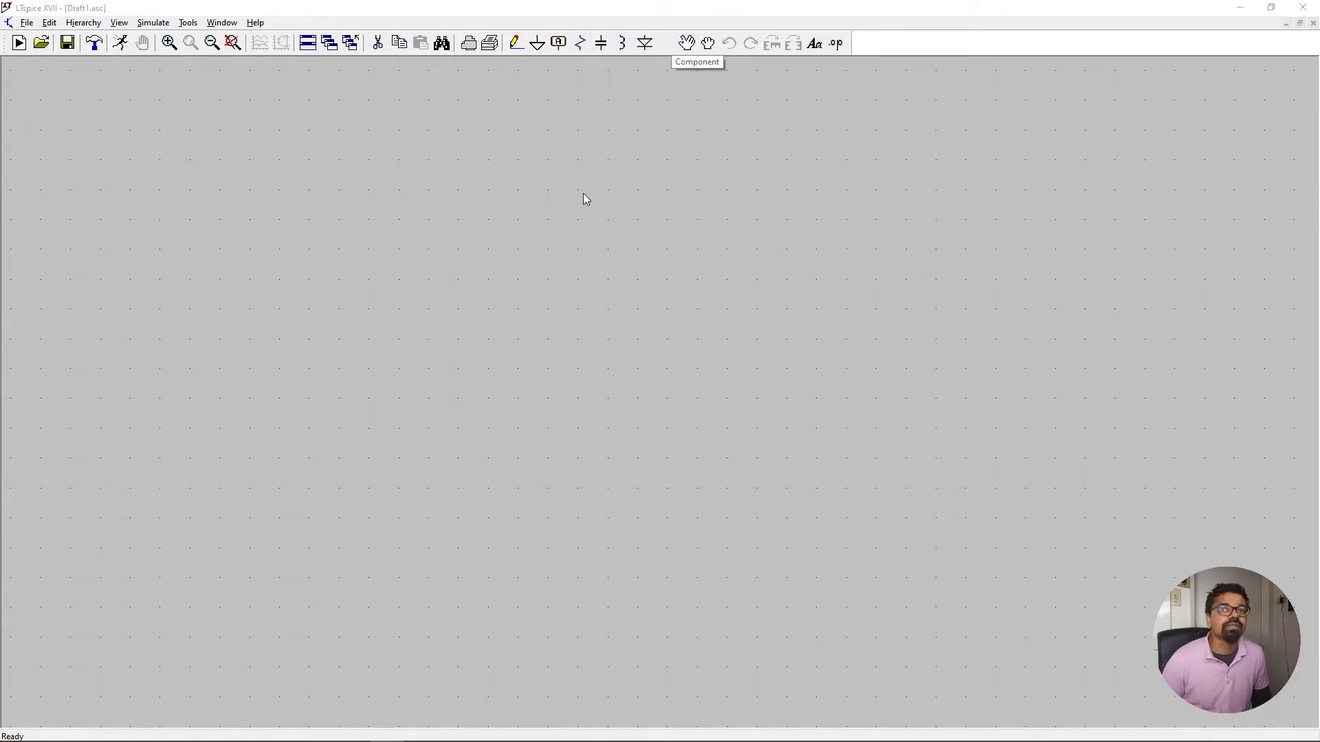
# Place one voltage source from the component symbol library on the left part of the schematic
pyautogui.press('F2')
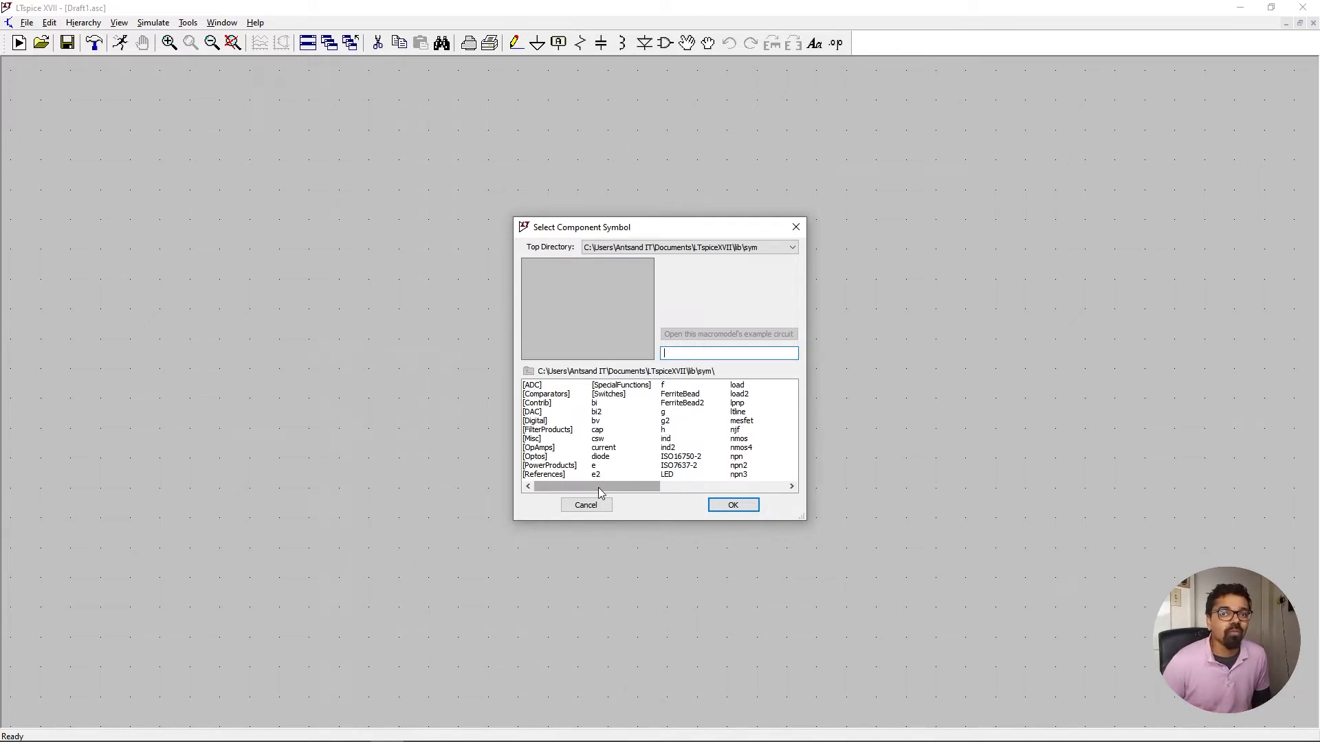
pyautogui.moveTo(602, 487); pyautogui.dragTo(750, 485)
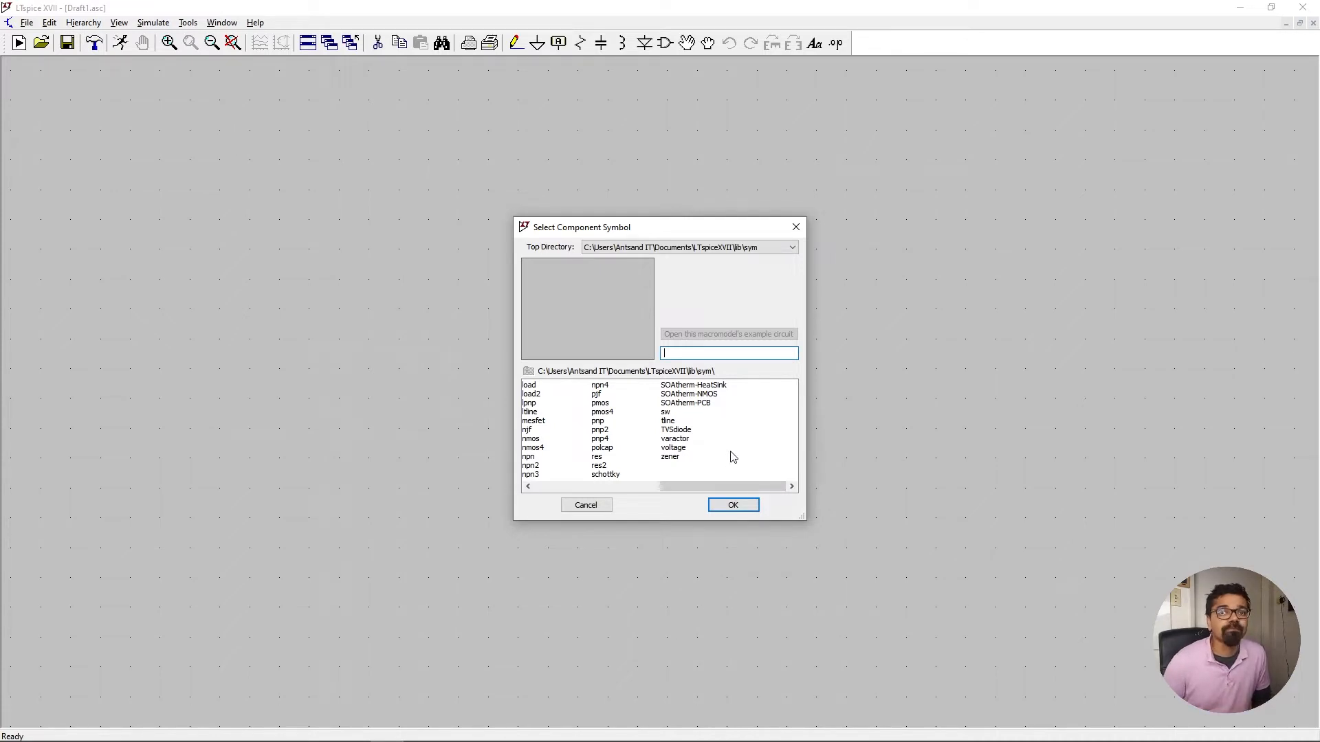
pyautogui.click(670, 448)
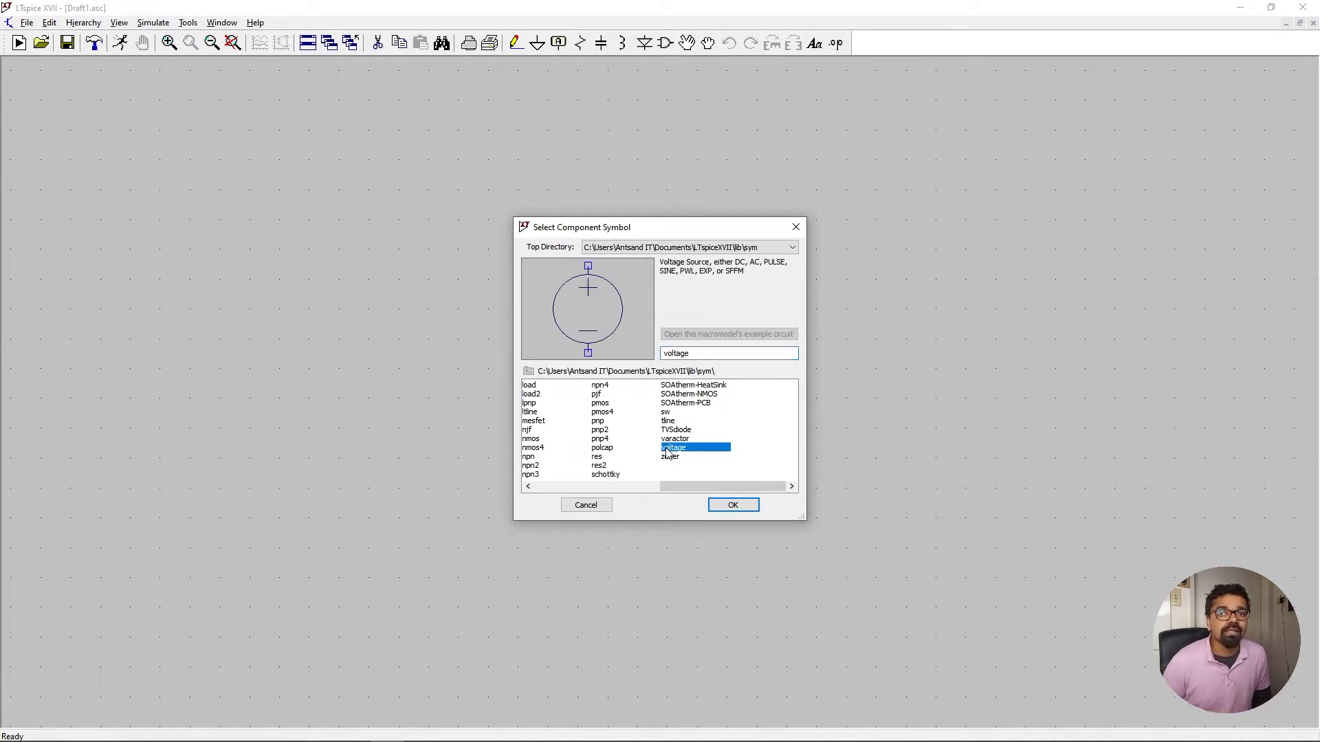
pyautogui.click(726, 507)
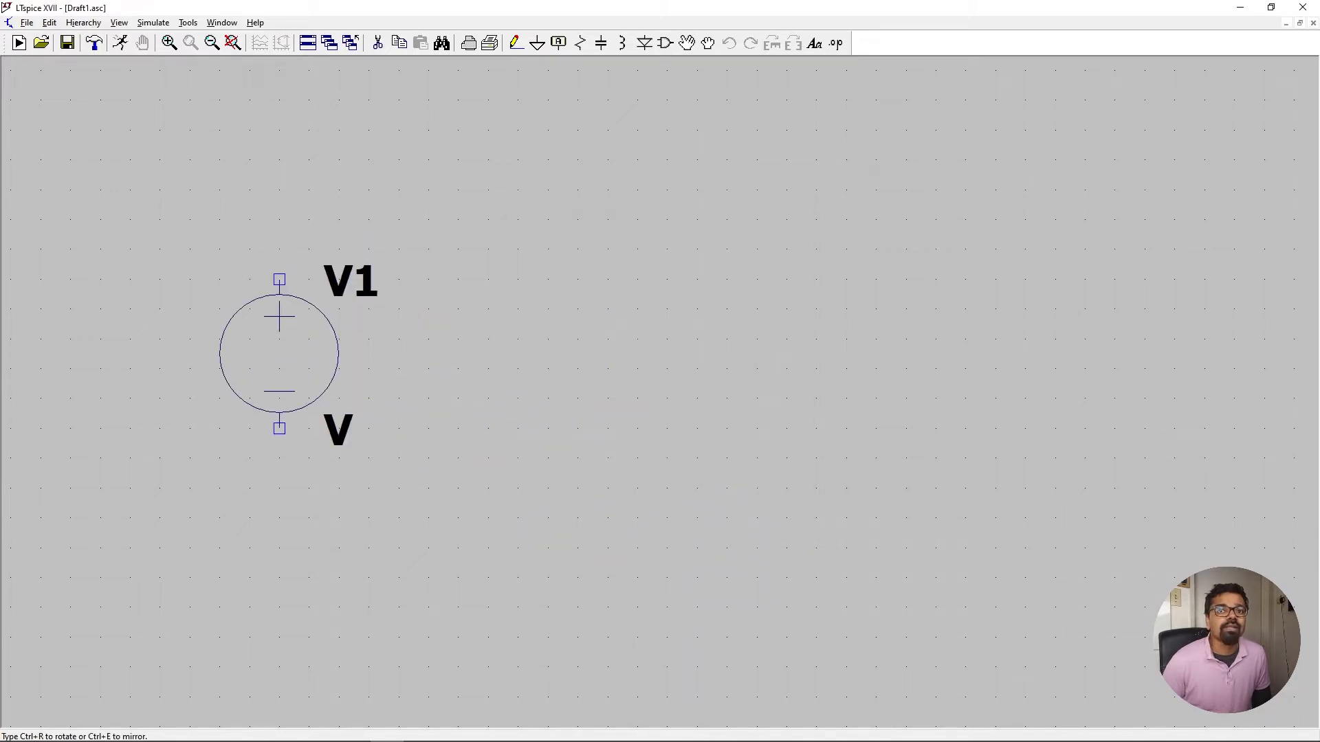
pyautogui.click(279, 383)
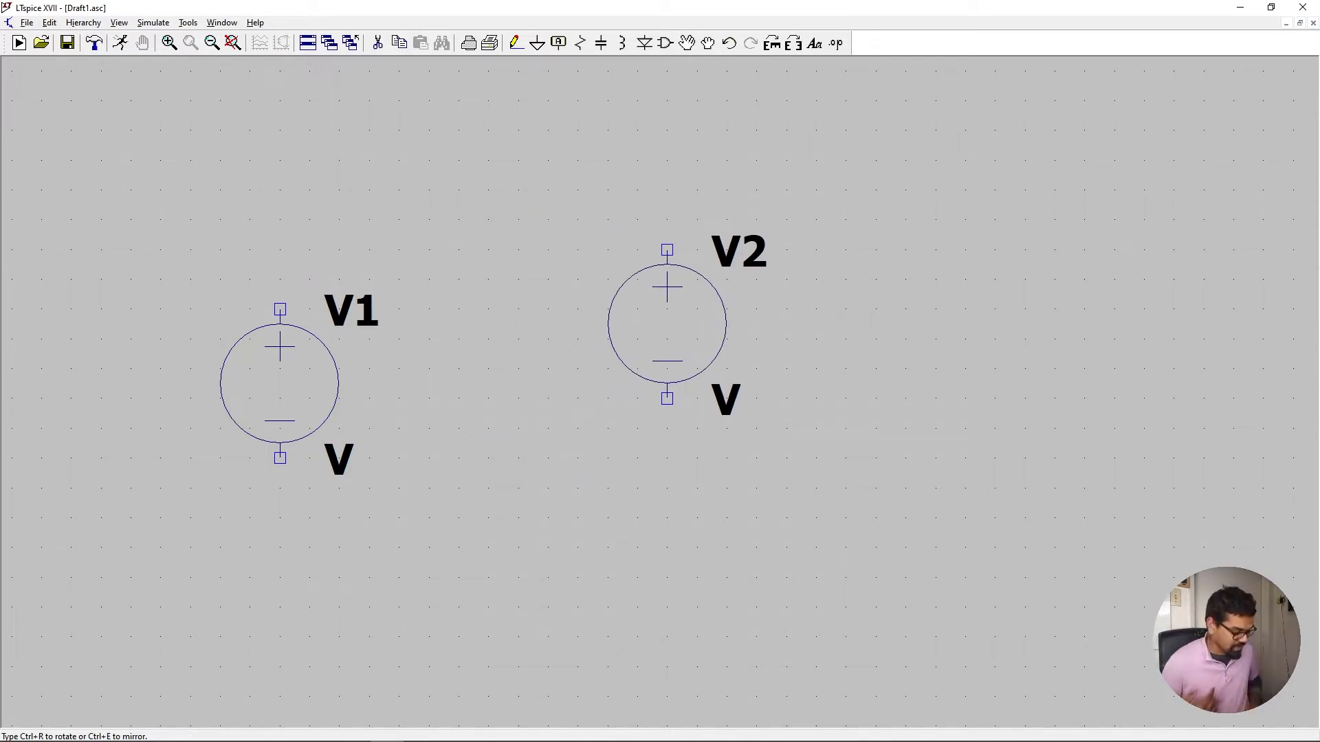
pyautogui.press('Escape')
# Place a horizontally rotated resistor to the right of the voltage source, level with its positive terminal
pyautogui.press('r')
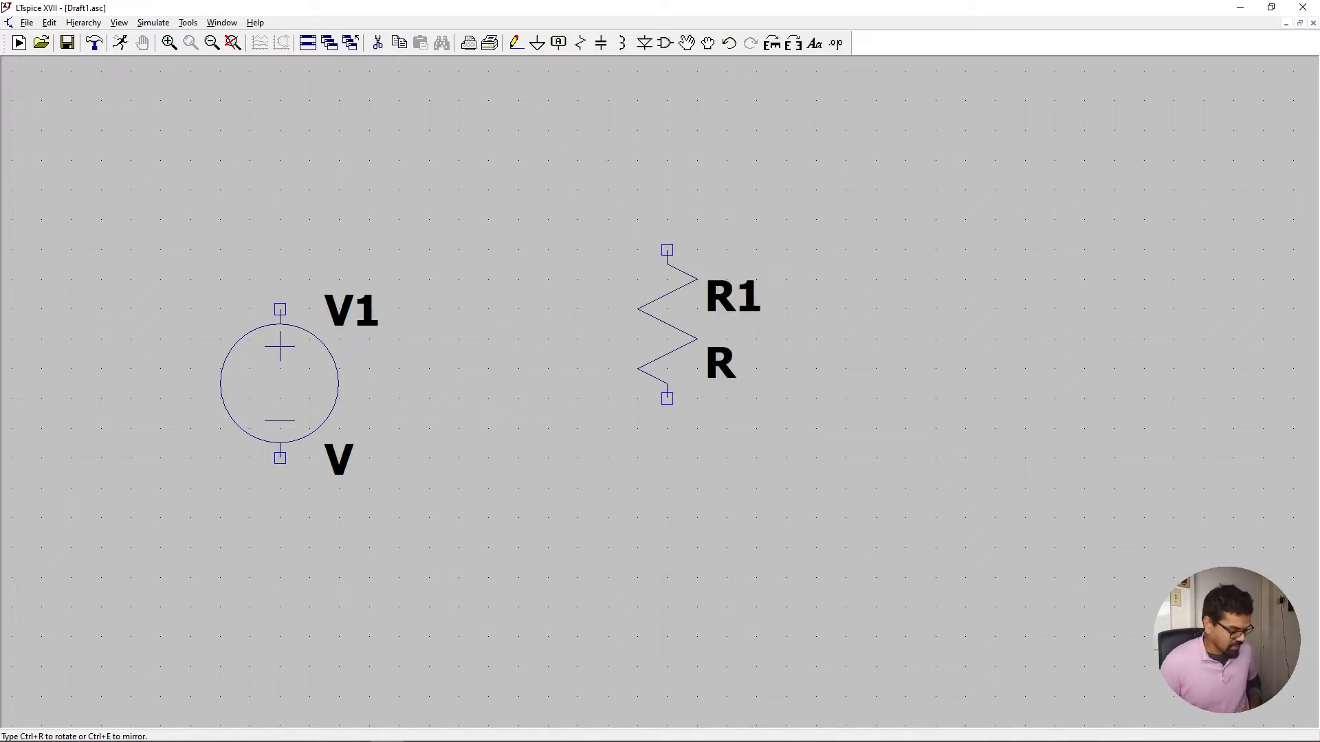
pyautogui.hotkey('ctrl', 'r')
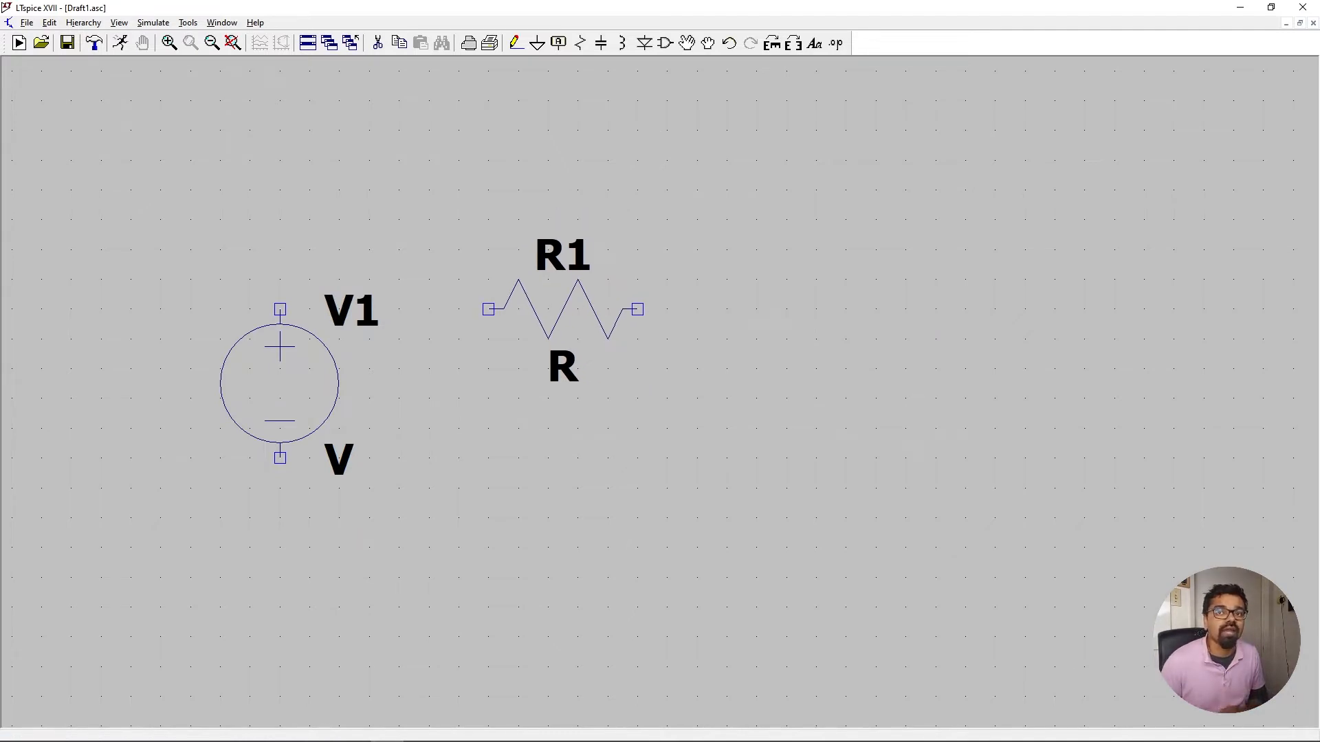
pyautogui.click(564, 309)
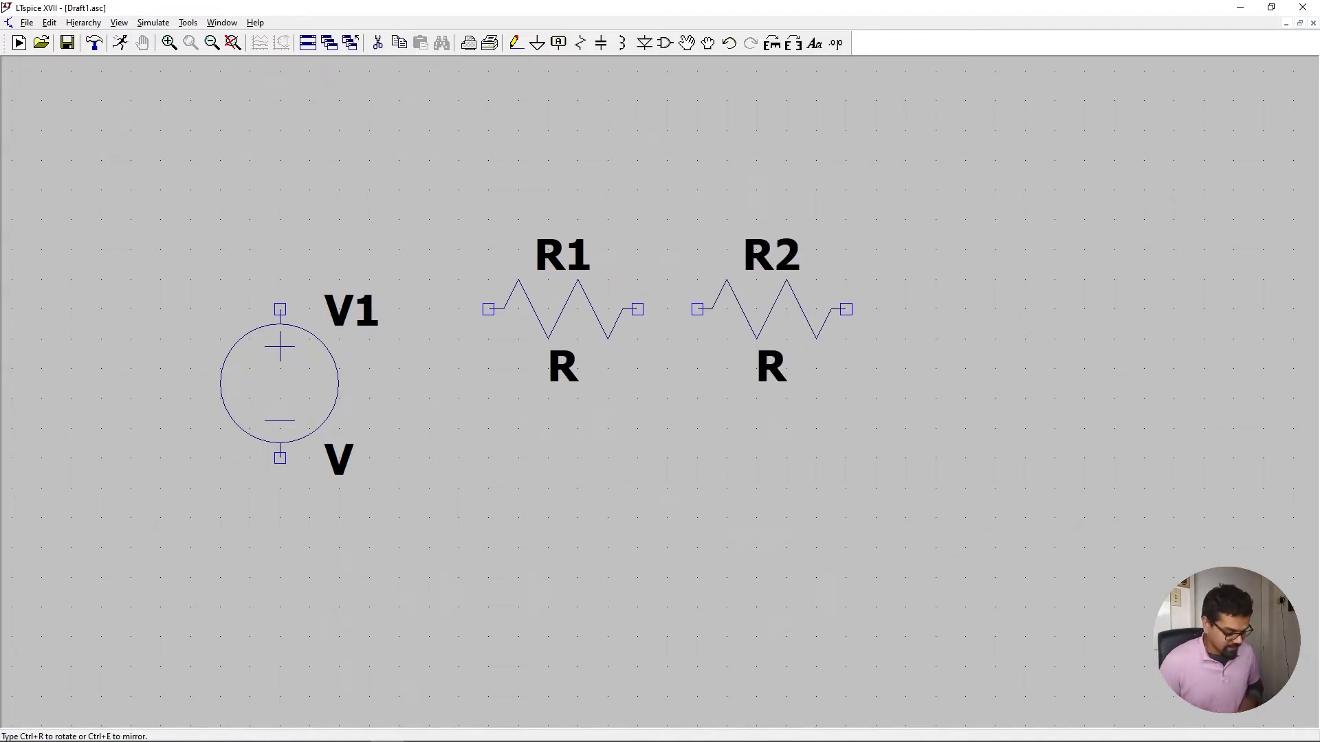
pyautogui.press('Escape')
# Place an inductor to the right of the resistor, rotated horizontally with its coils arching upward
pyautogui.press('l')
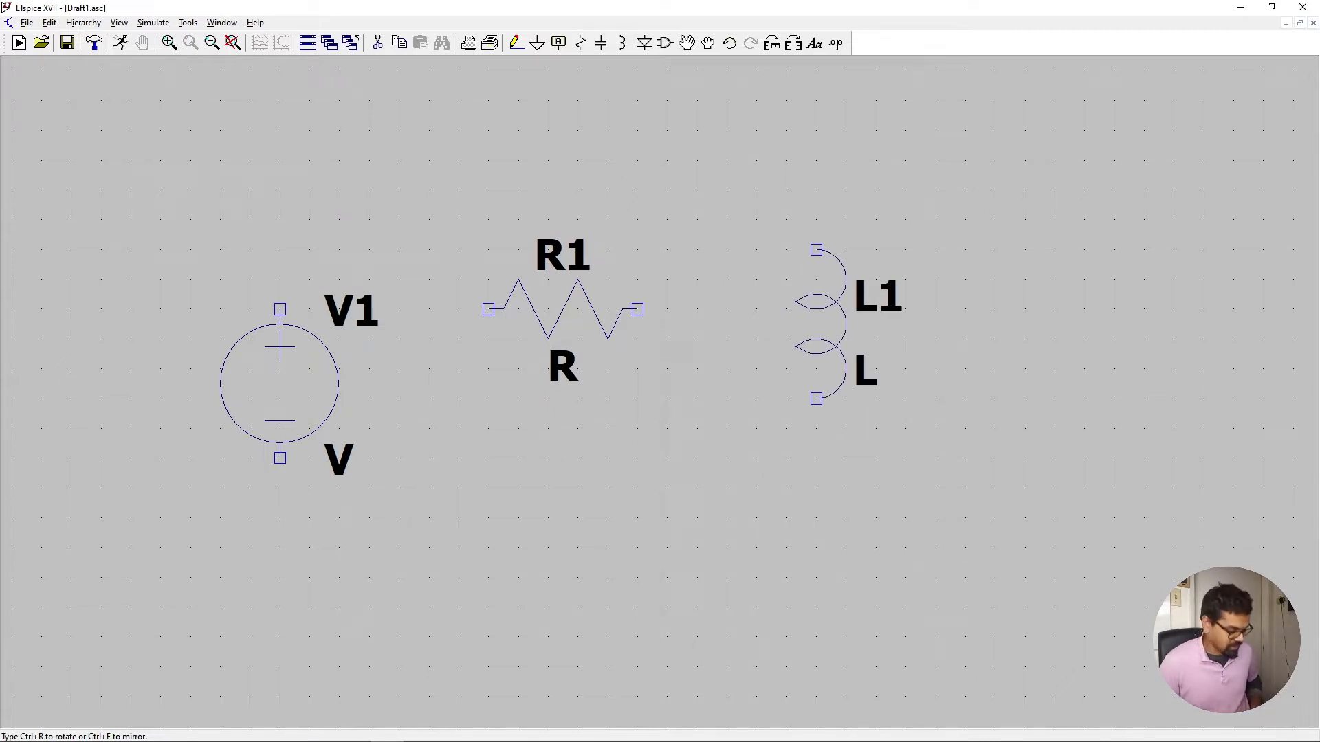
pyautogui.hotkey('ctrl', 'r')
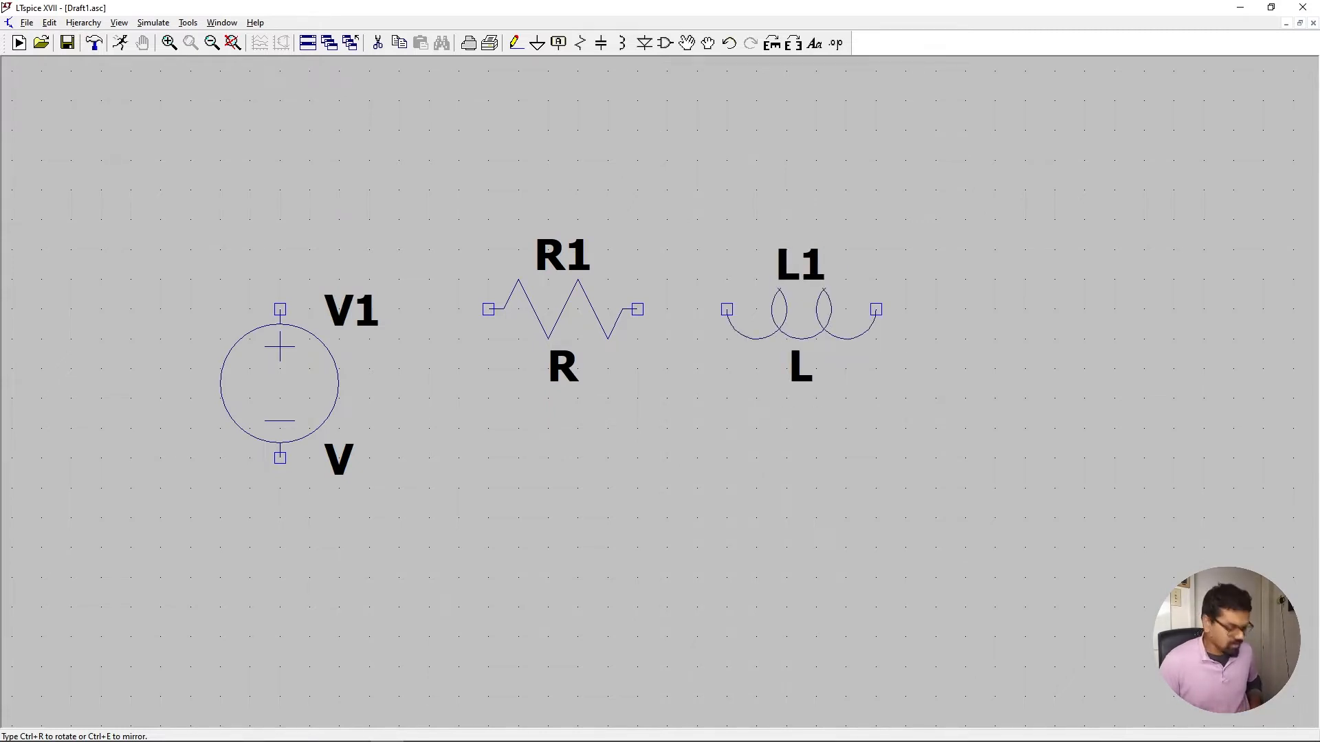
pyautogui.hotkey('ctrl', 'r')
pyautogui.hotkey('ctrl', 'r')
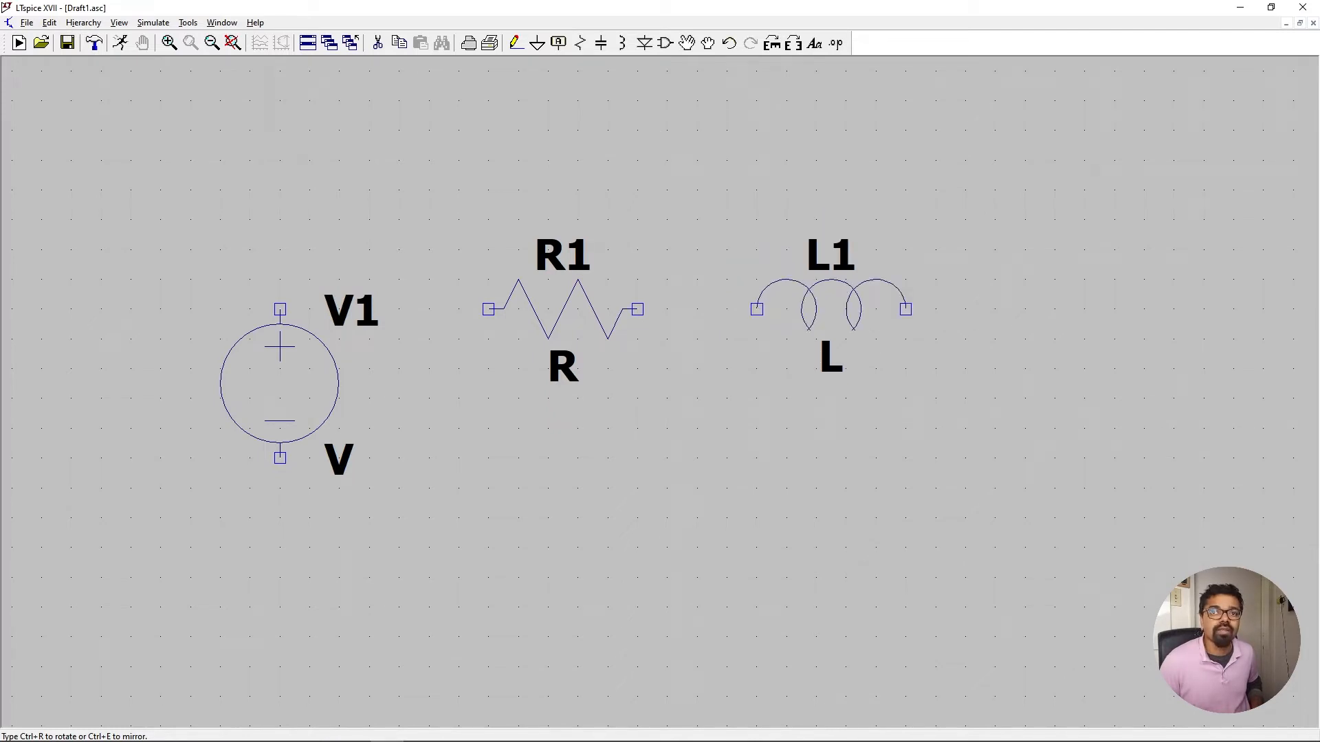
pyautogui.click(822, 320)
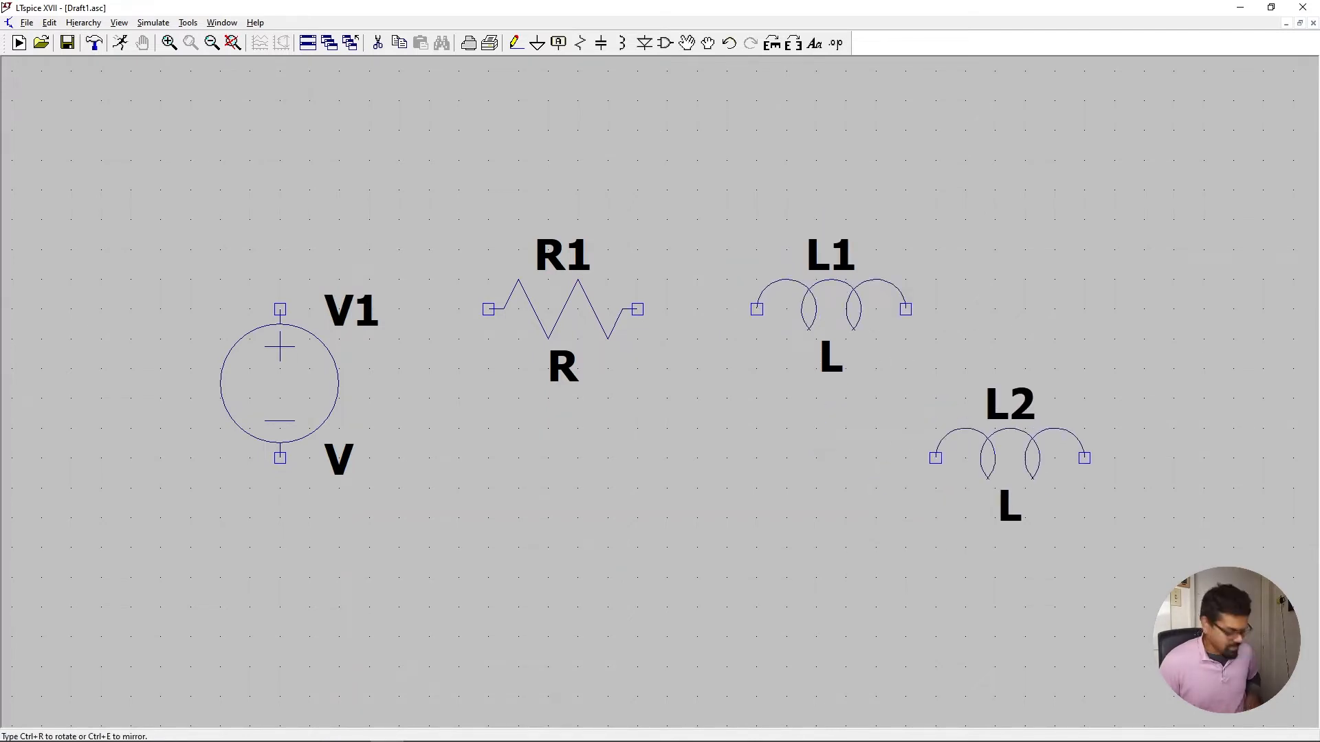
# Place a vertical capacitor to the right of the inductor, with its upper terminal level with the inductor
pyautogui.press('c')
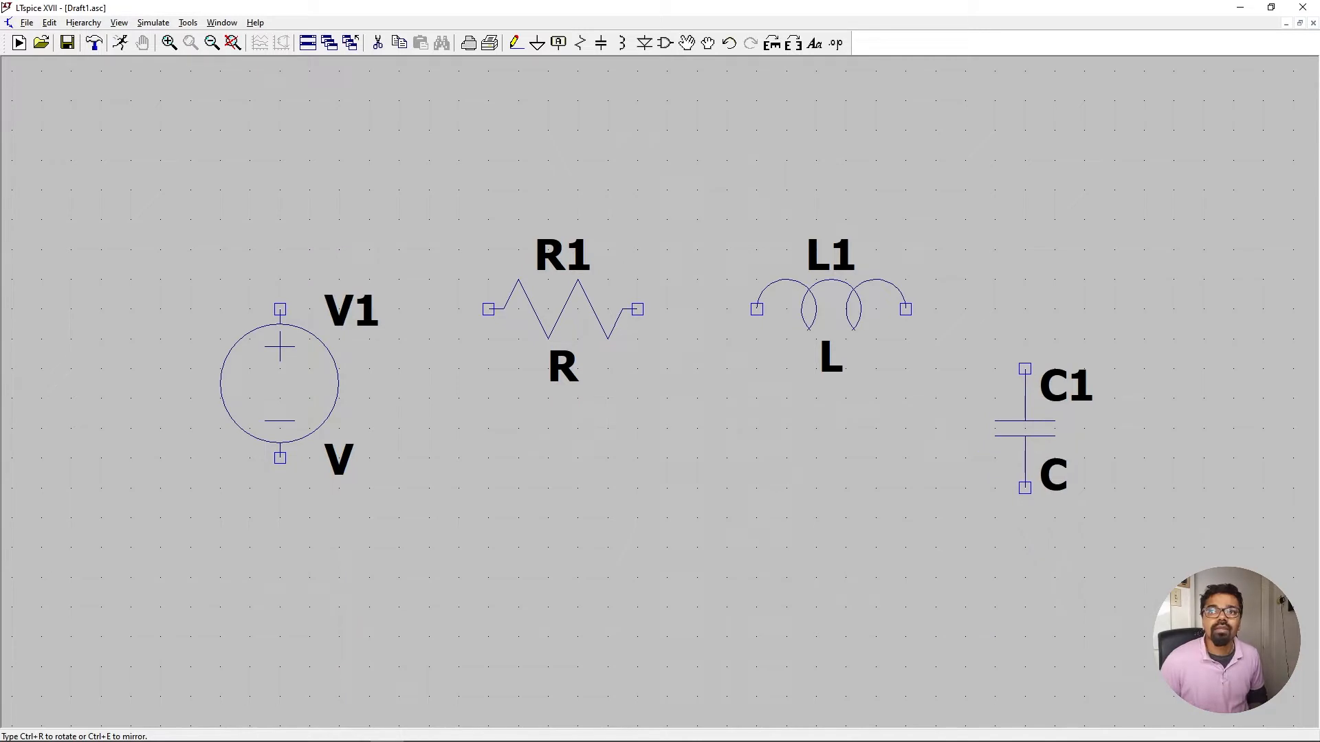
pyautogui.click(1059, 367)
pyautogui.press('Escape')
pyautogui.press('c')
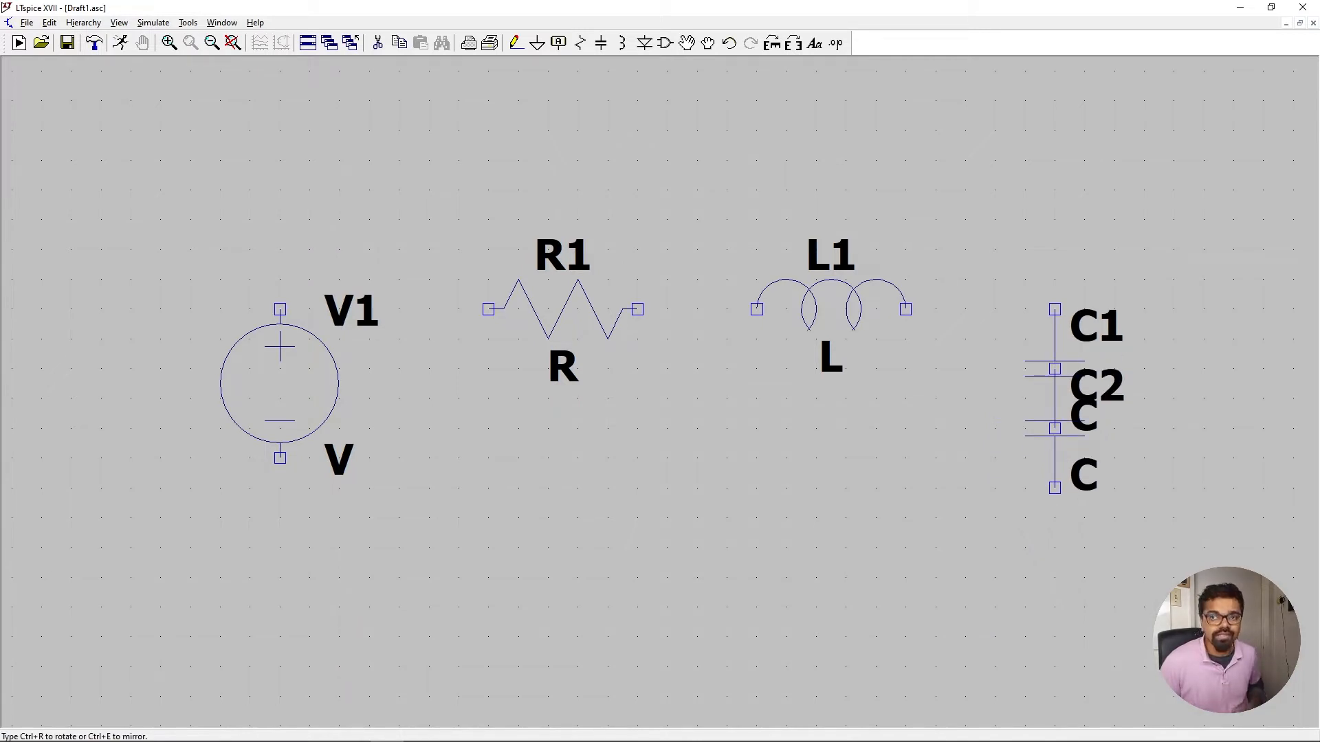
# Add ground symbols to the capacitor's lower terminal and the voltage source's negative terminal
pyautogui.press('g')
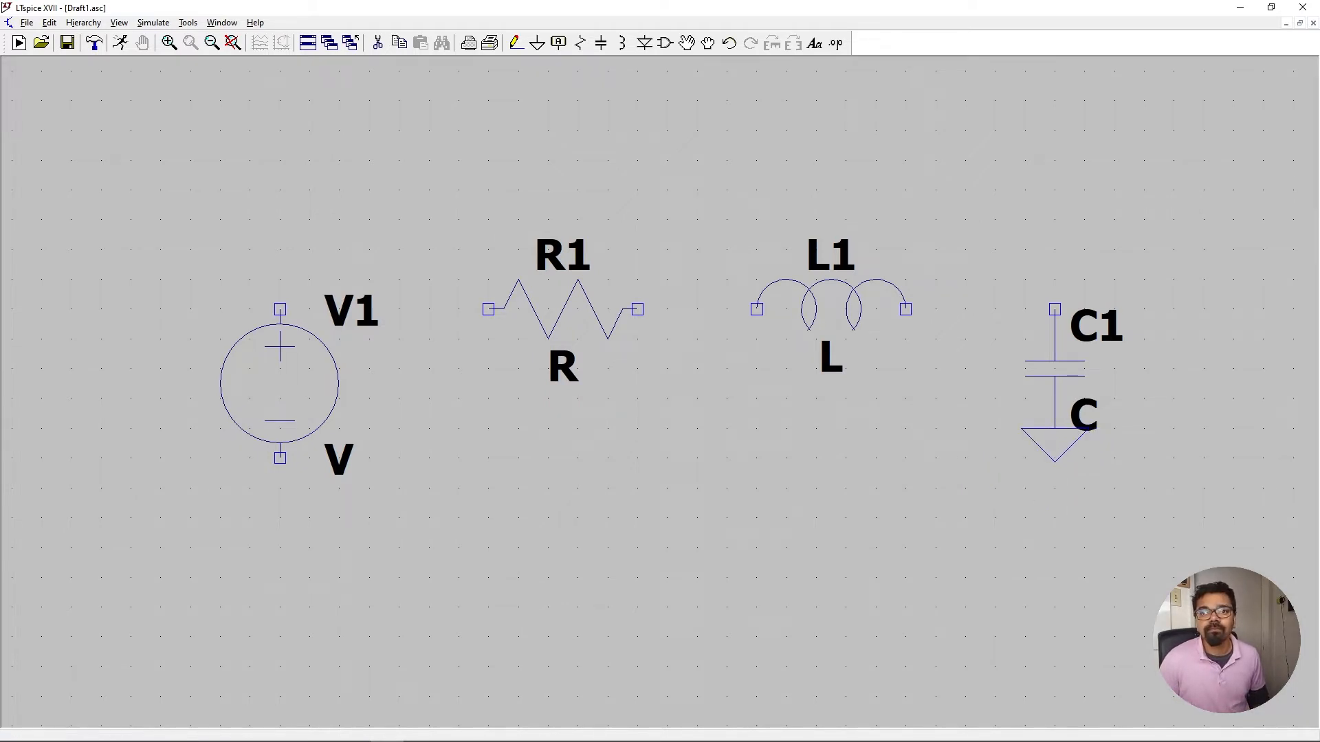
pyautogui.click(1055, 428)
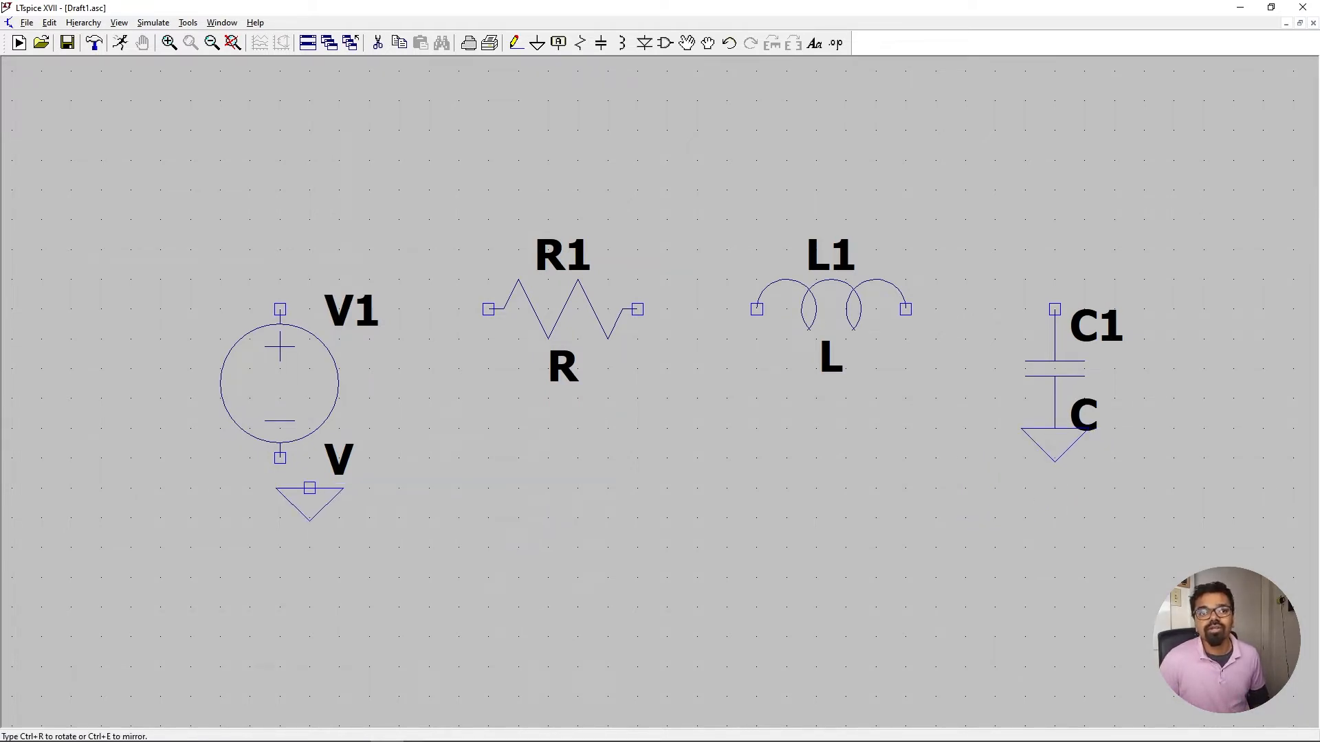
pyautogui.click(280, 457)
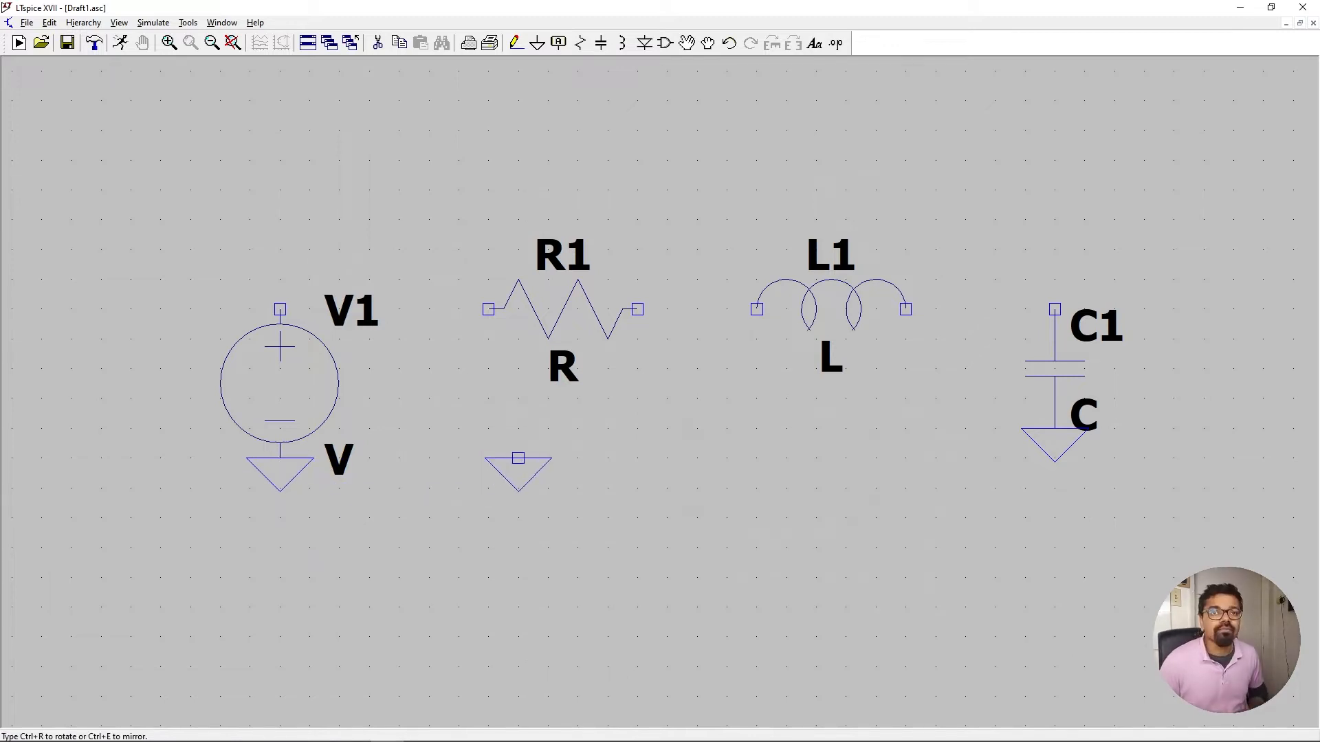
# Wire the voltage source's positive terminal to the resistor's left terminal
pyautogui.click(514, 45)
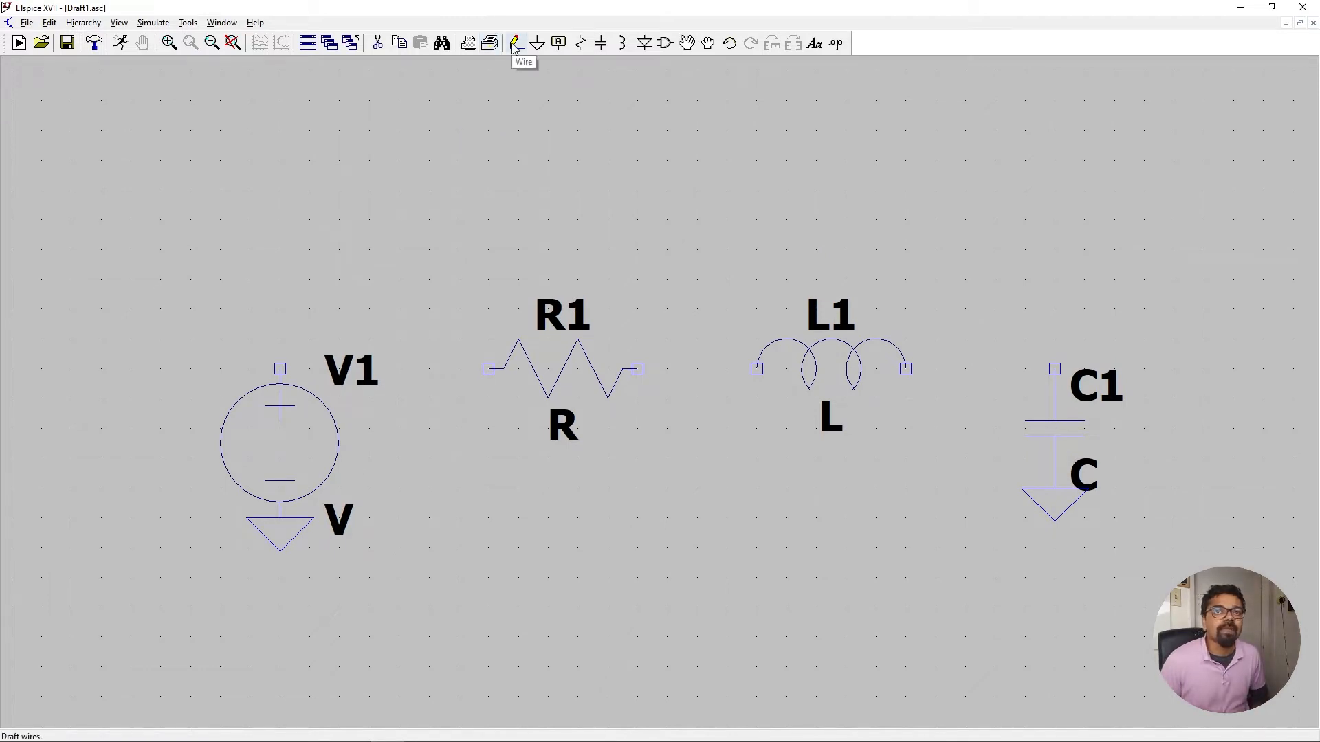
pyautogui.click(514, 45)
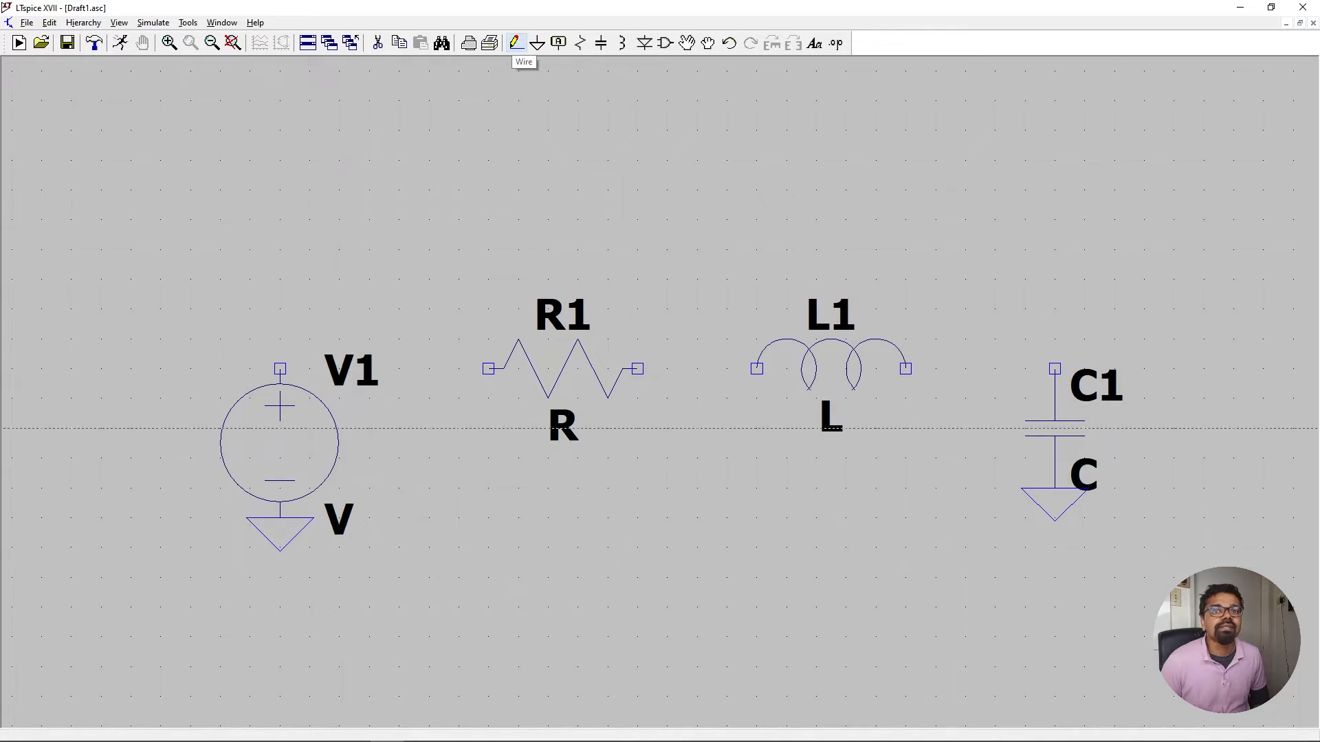
pyautogui.click(280, 369)
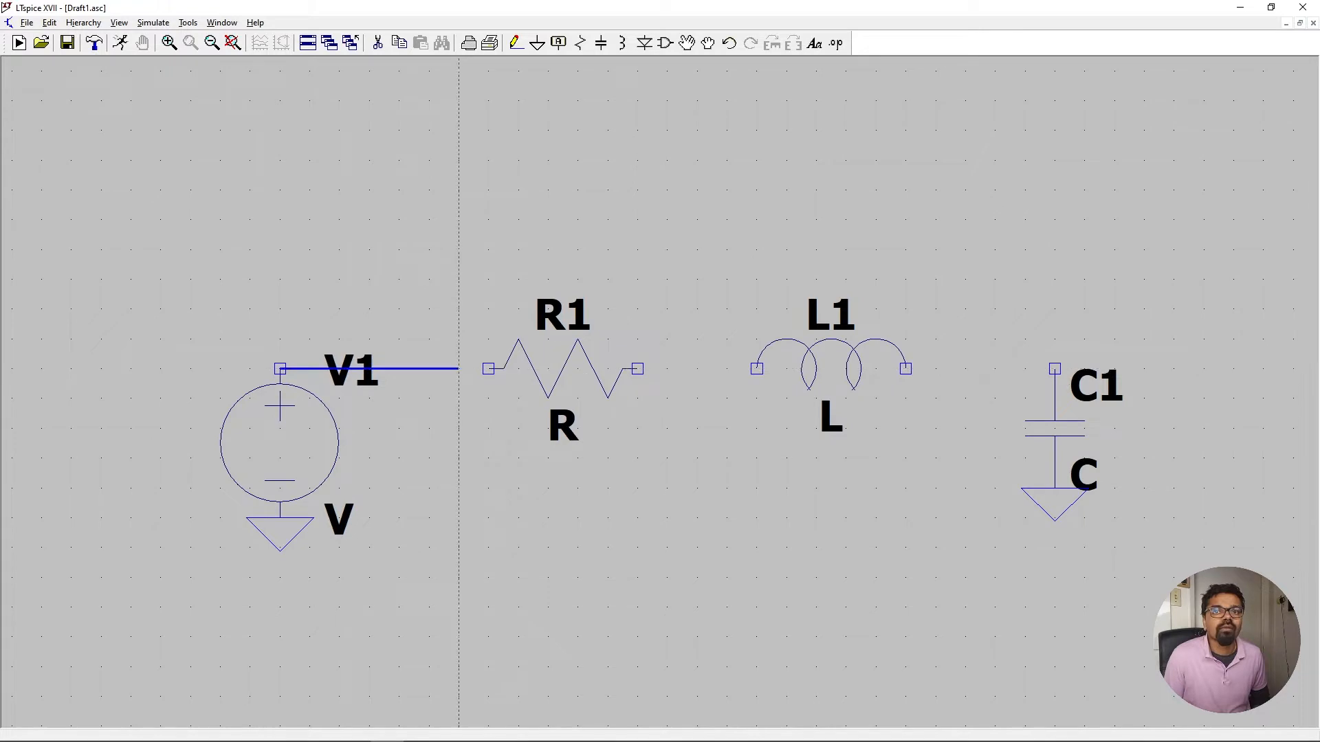
pyautogui.click(489, 370)
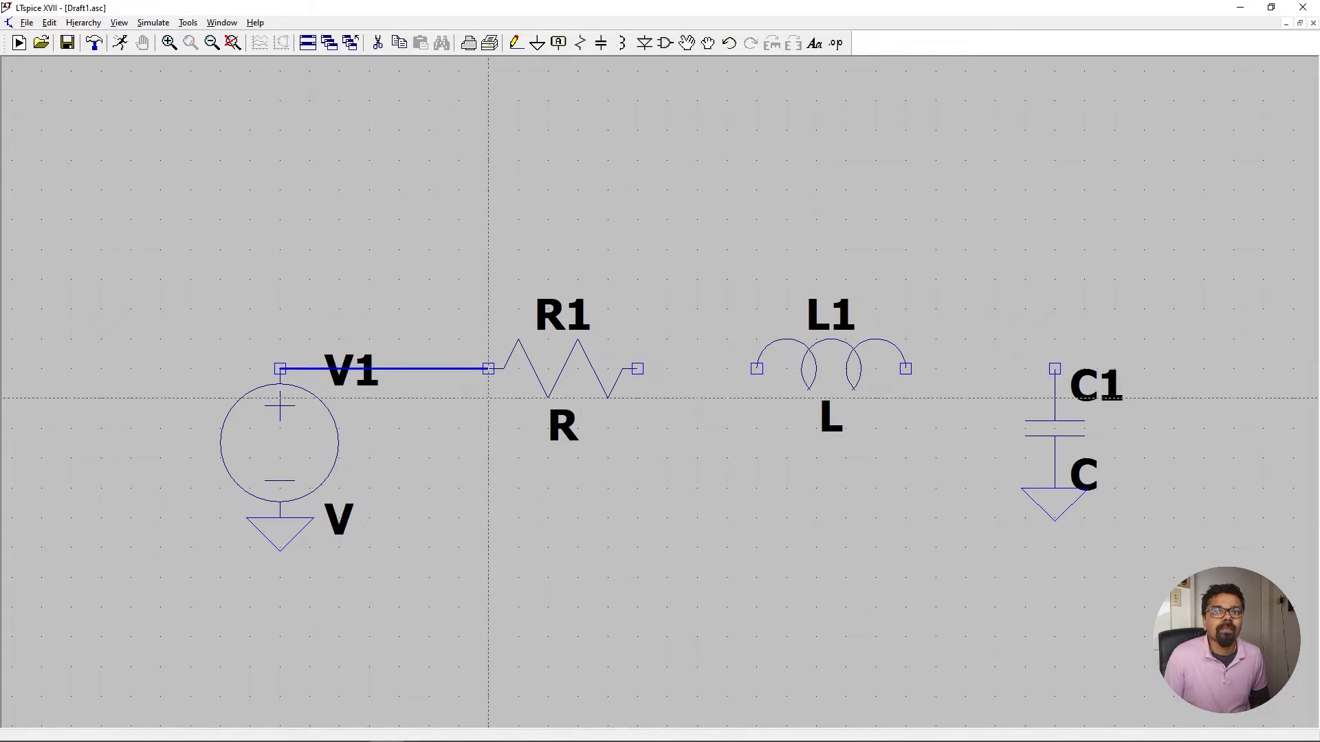
pyautogui.click(488, 369)
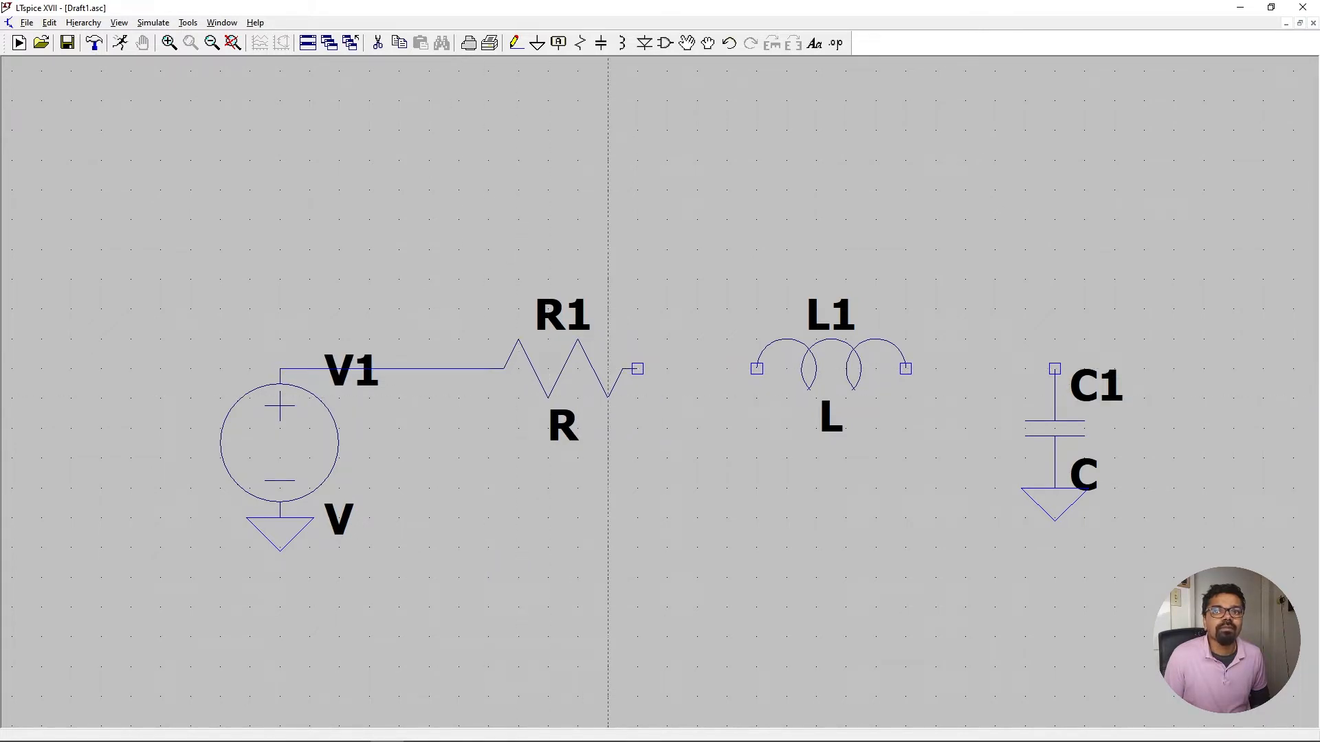
# Wire the resistor's right terminal to the inductor, and the inductor's right terminal to the capacitor's upper terminal
pyautogui.click(637, 369)
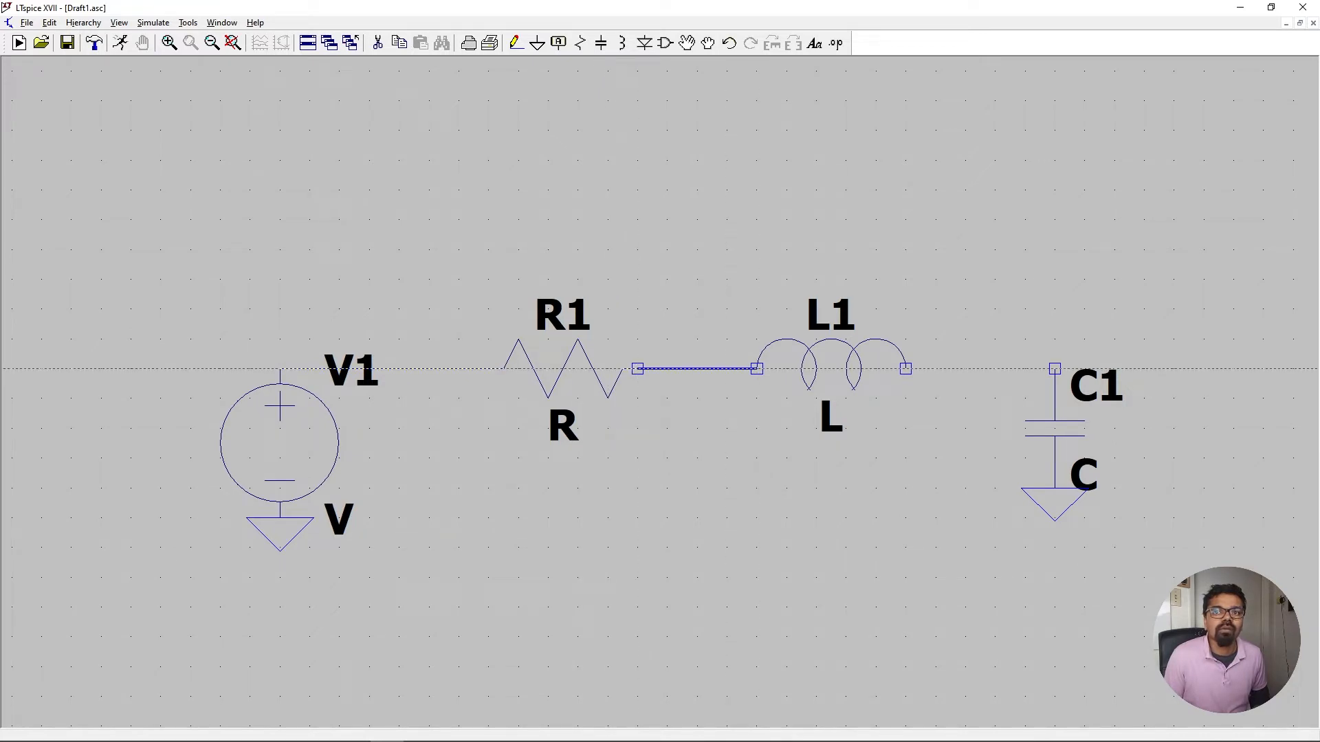
pyautogui.click(756, 369)
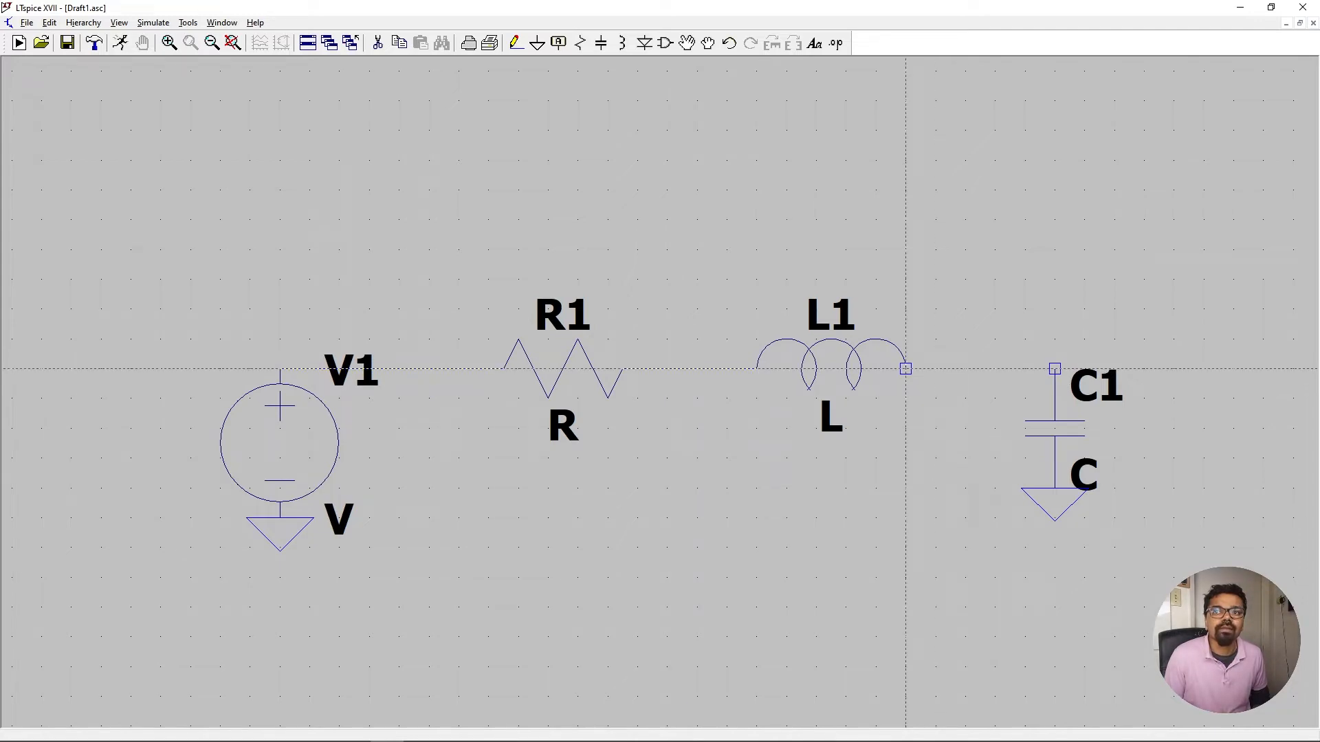
pyautogui.click(905, 370)
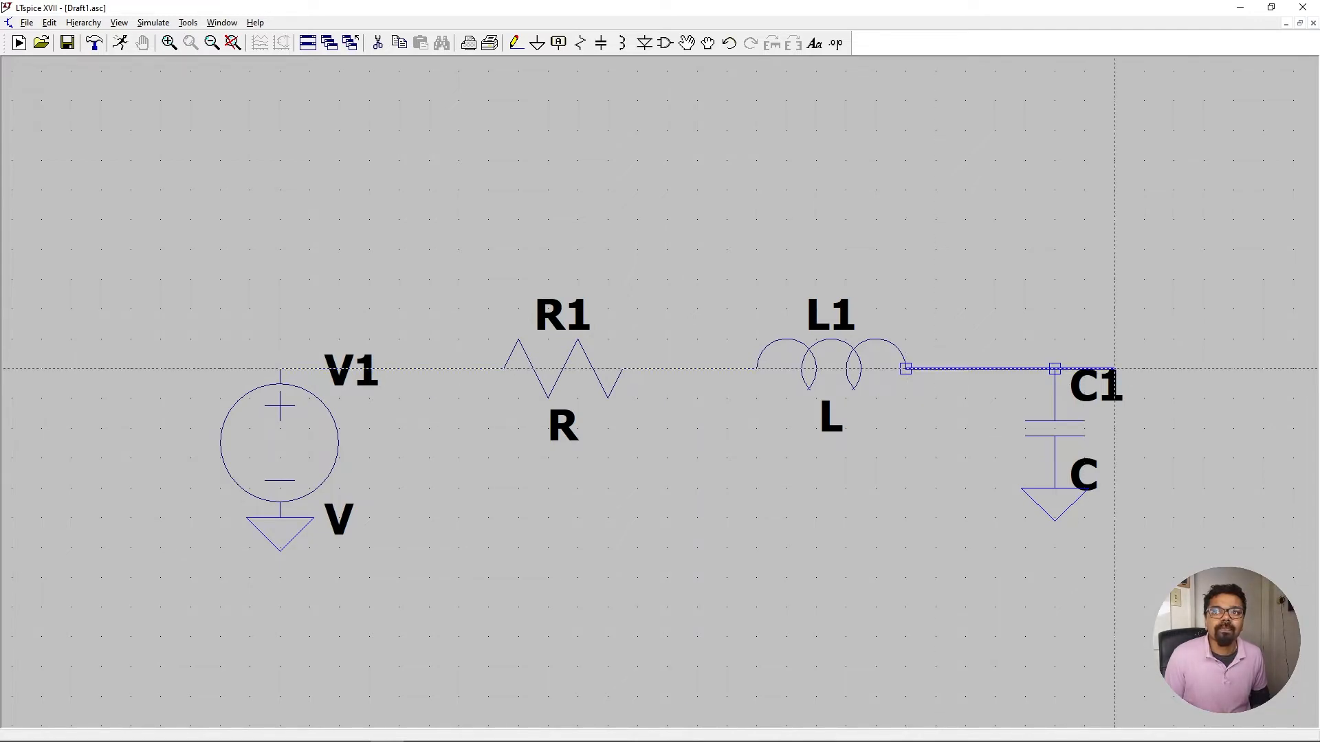
pyautogui.click(1055, 369)
pyautogui.press('Escape')
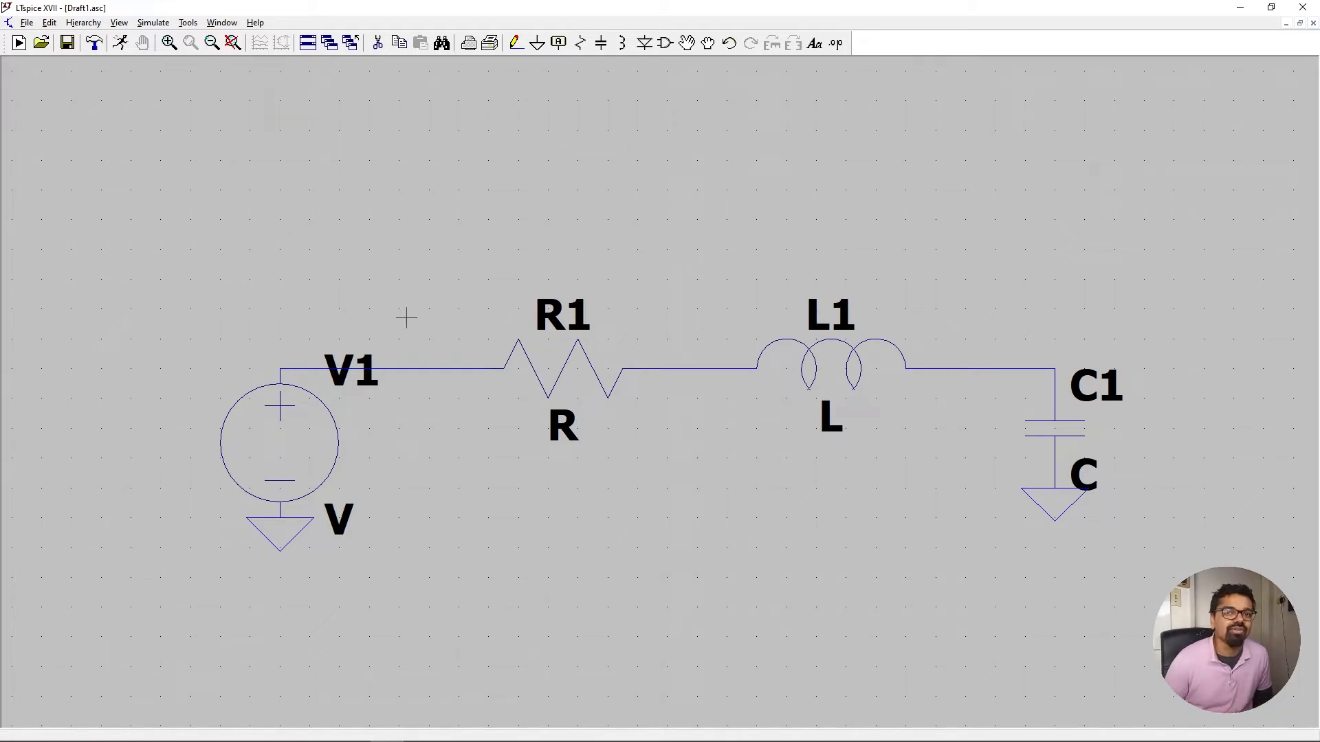
# Set the resistance of resistor R1 to 50 ohms
pyautogui.rightClick(546, 371)
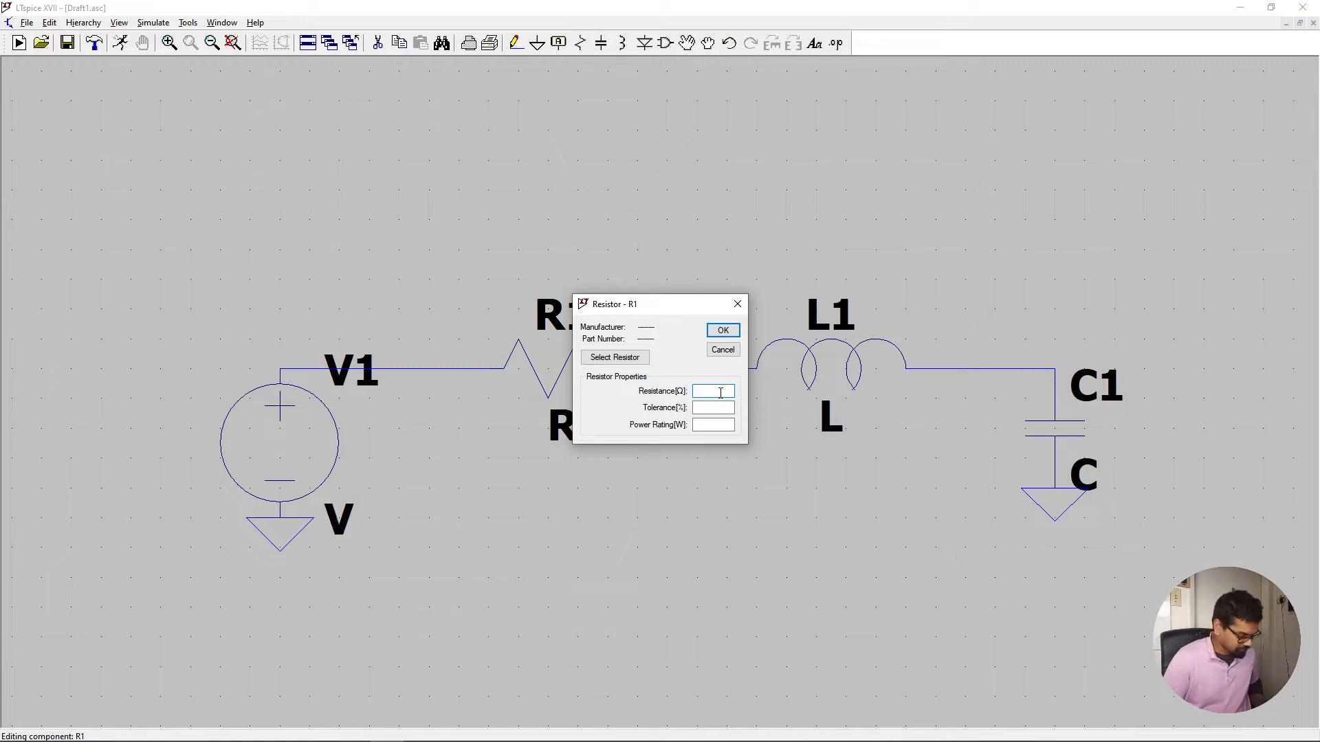
pyautogui.write('50')
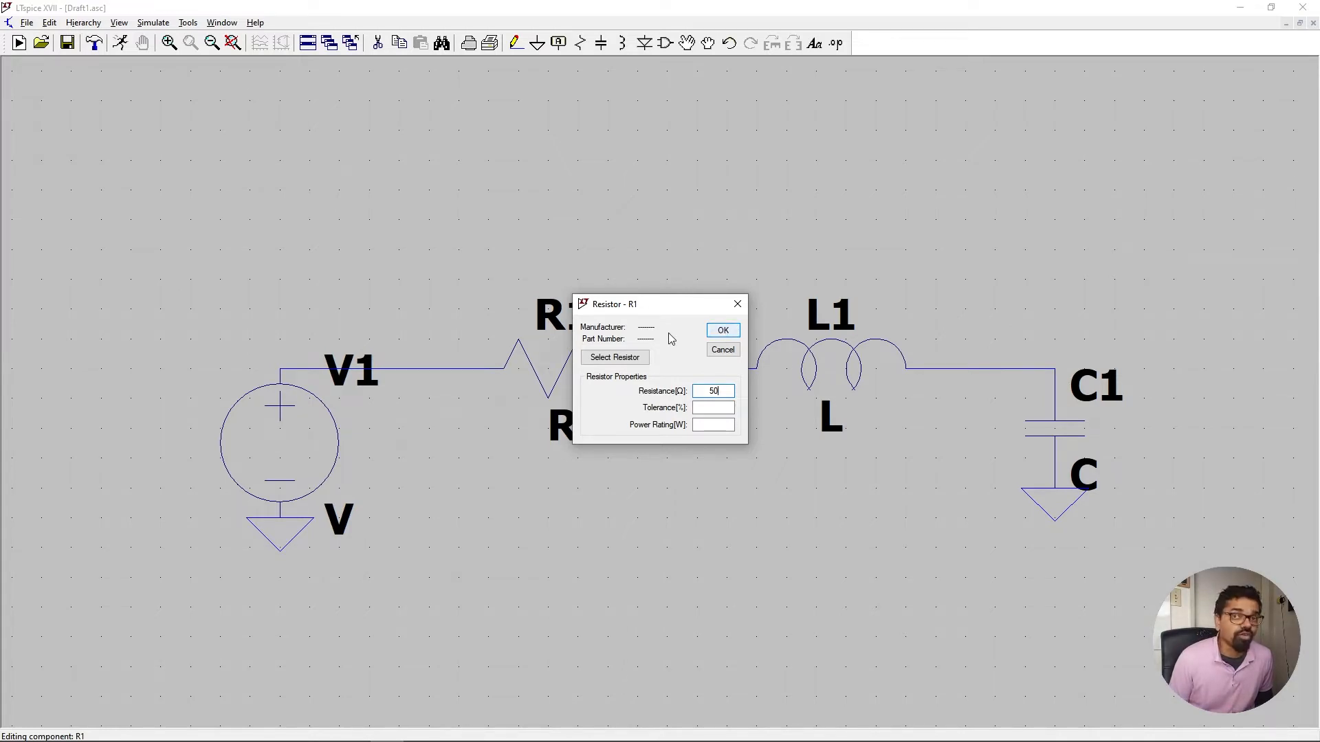
pyautogui.click(729, 333)
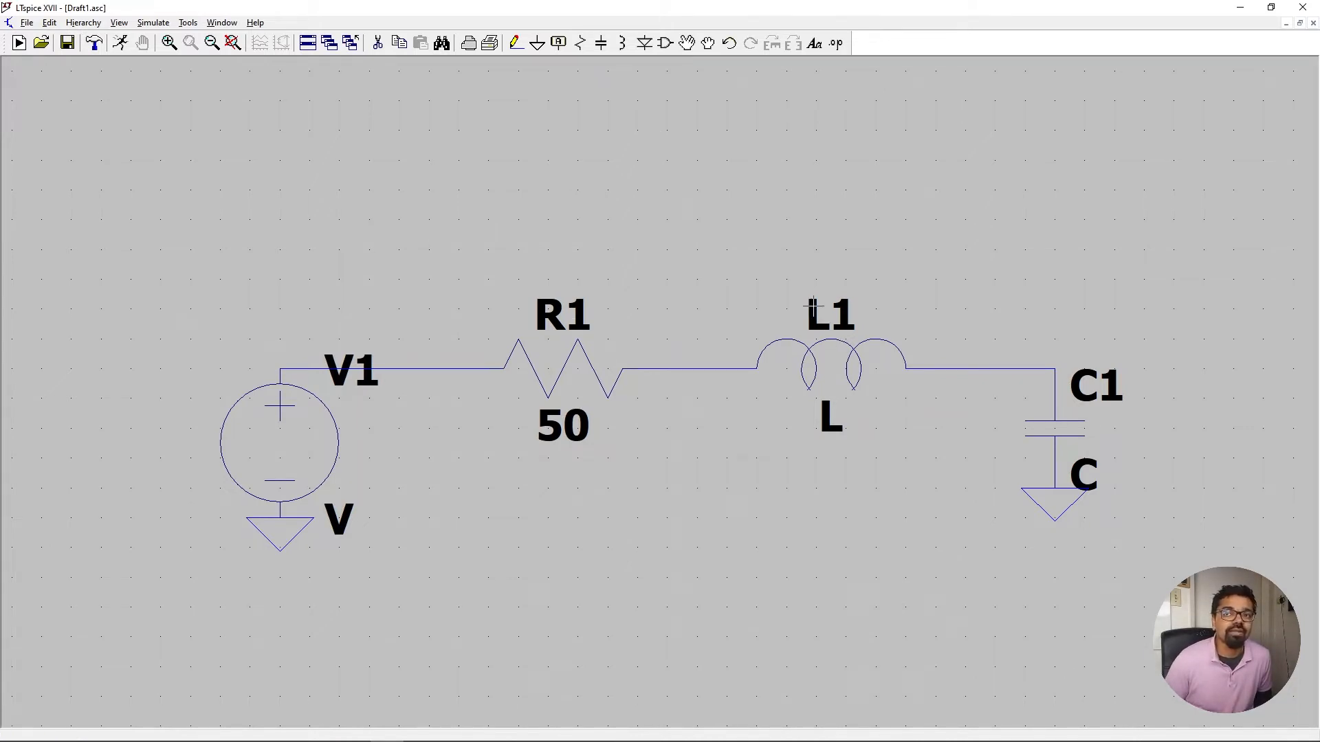
# Set the inductance of inductor L1 to 100nH
pyautogui.rightClick(836, 352)
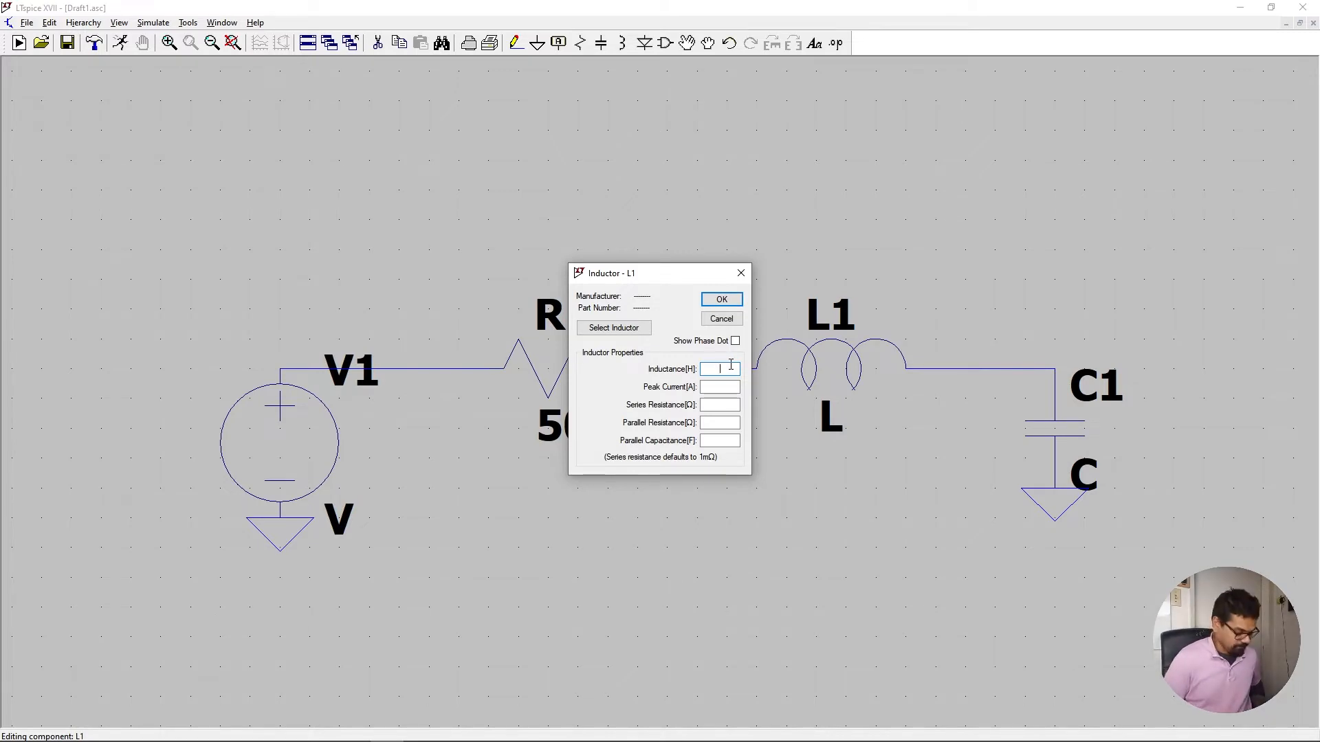
pyautogui.write('100')
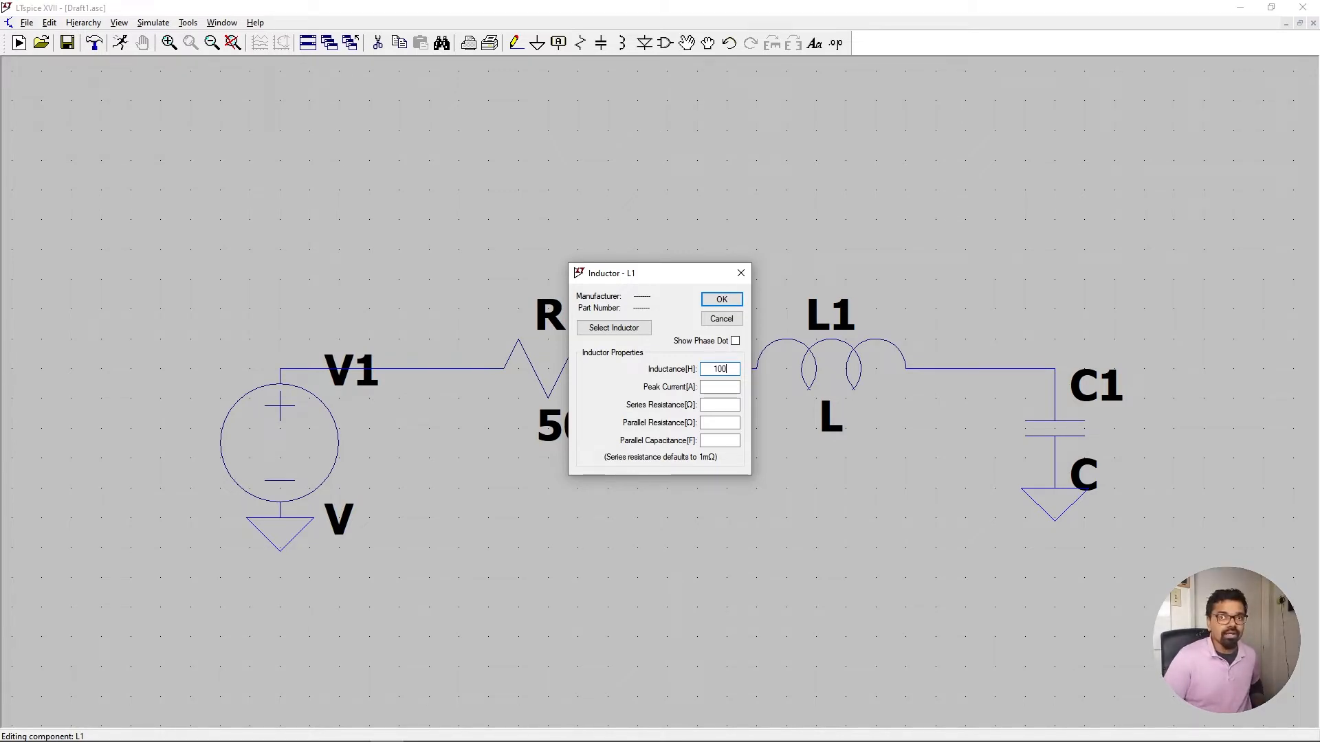
pyautogui.write('n')
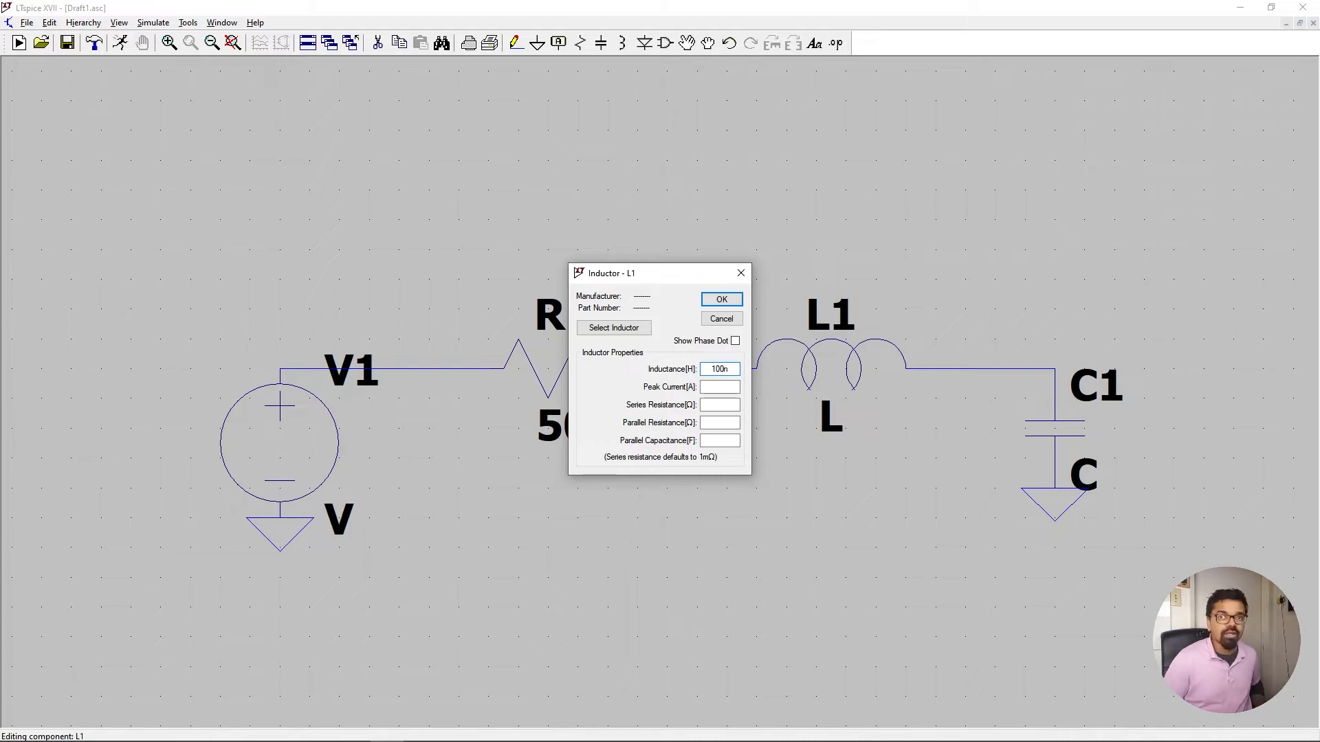
pyautogui.write('F')
pyautogui.press('BackSpace')
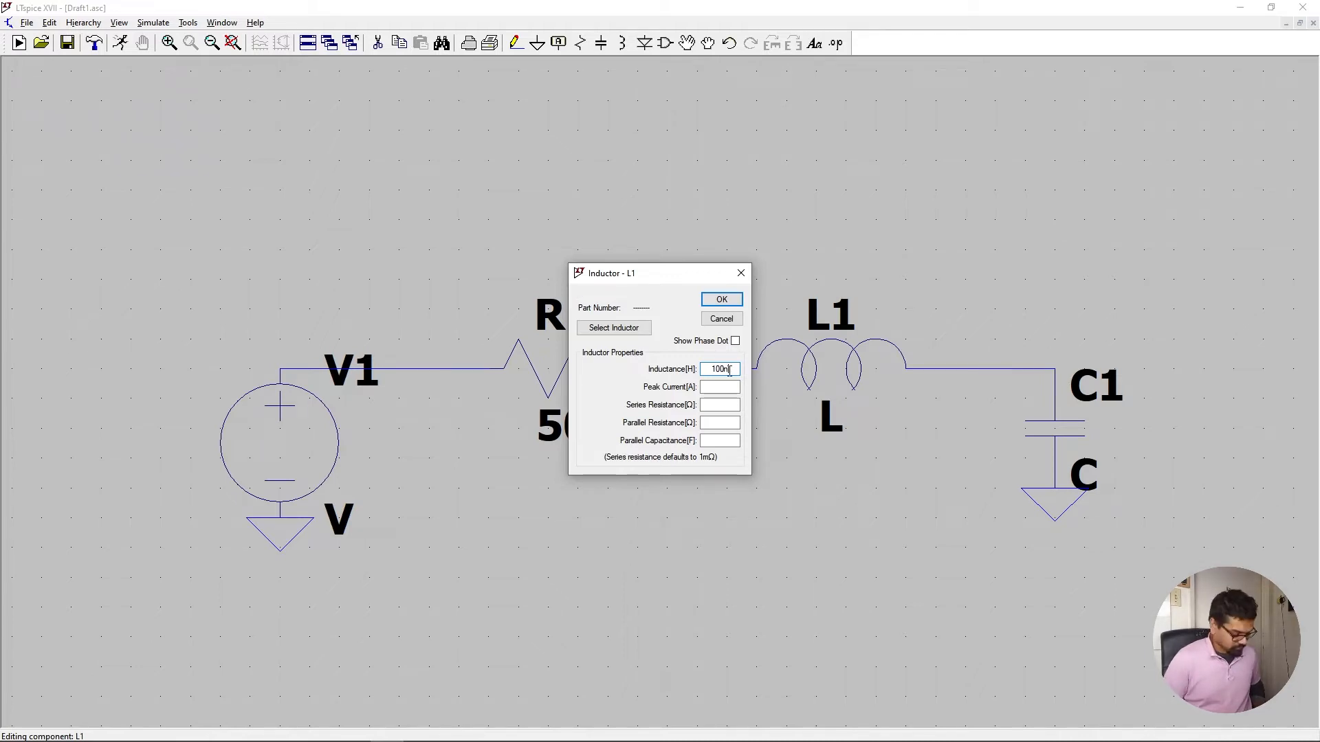
pyautogui.write('H')
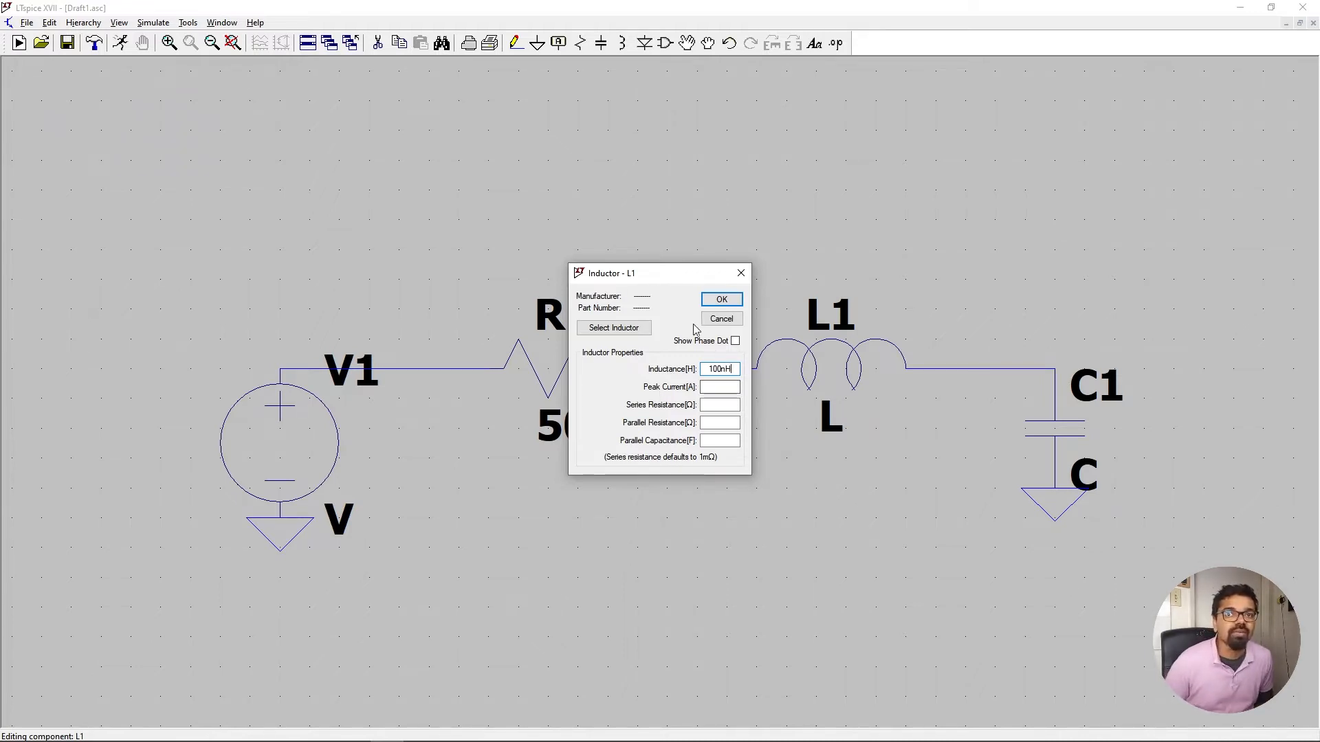
pyautogui.click(717, 302)
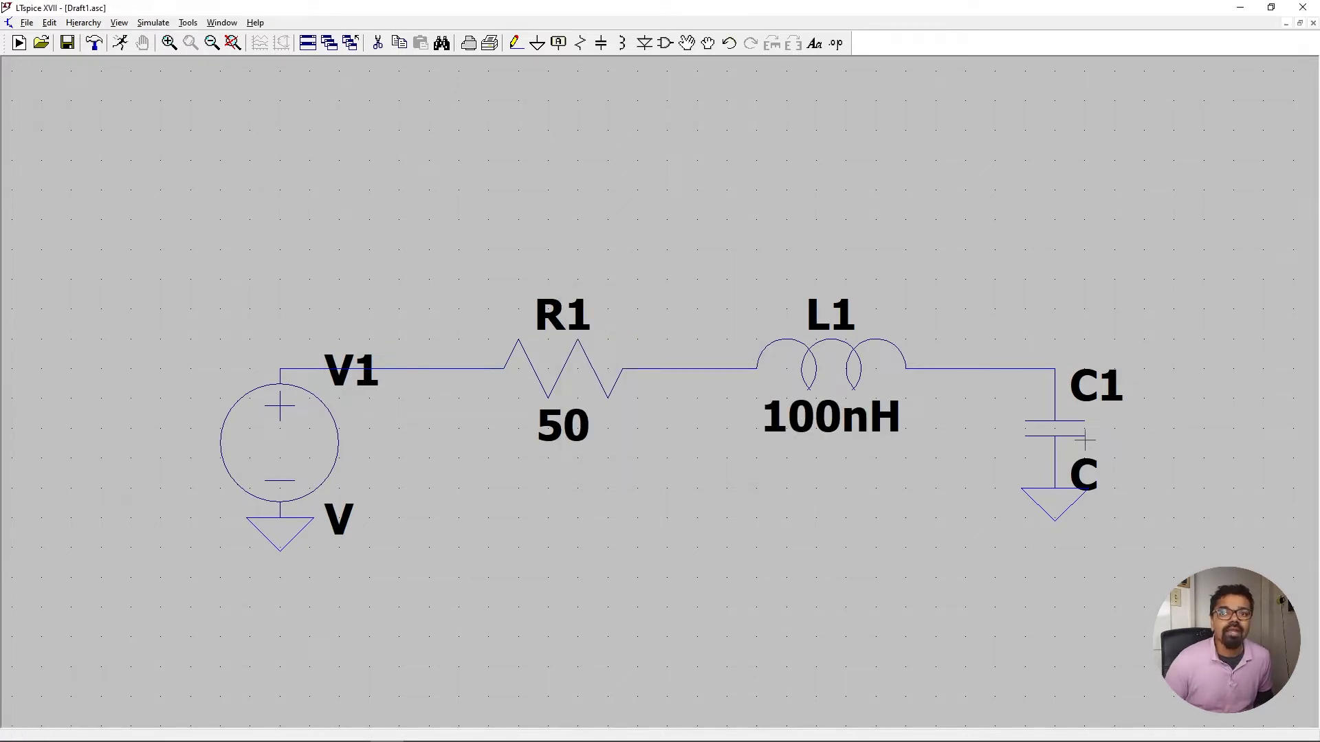
# Set the capacitance of capacitor C1 to 1pf
pyautogui.rightClick(1067, 429)
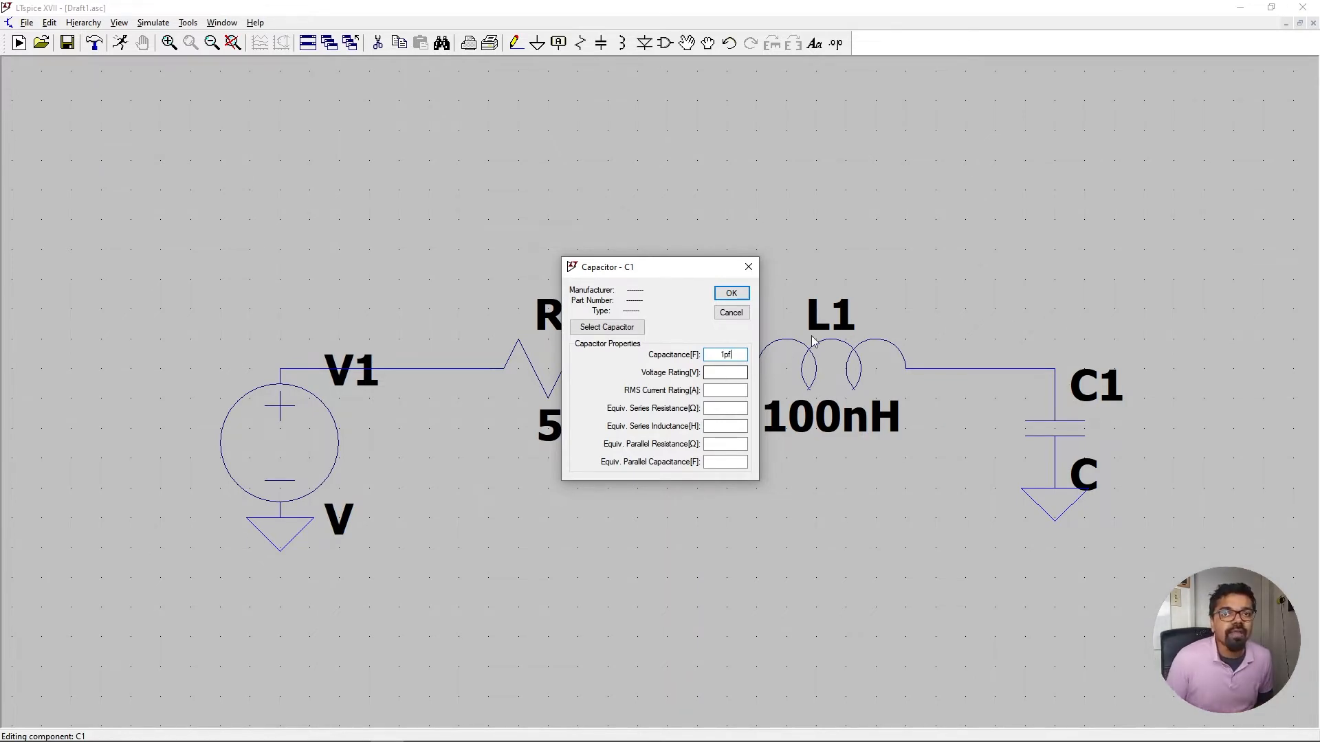
pyautogui.click(744, 294)
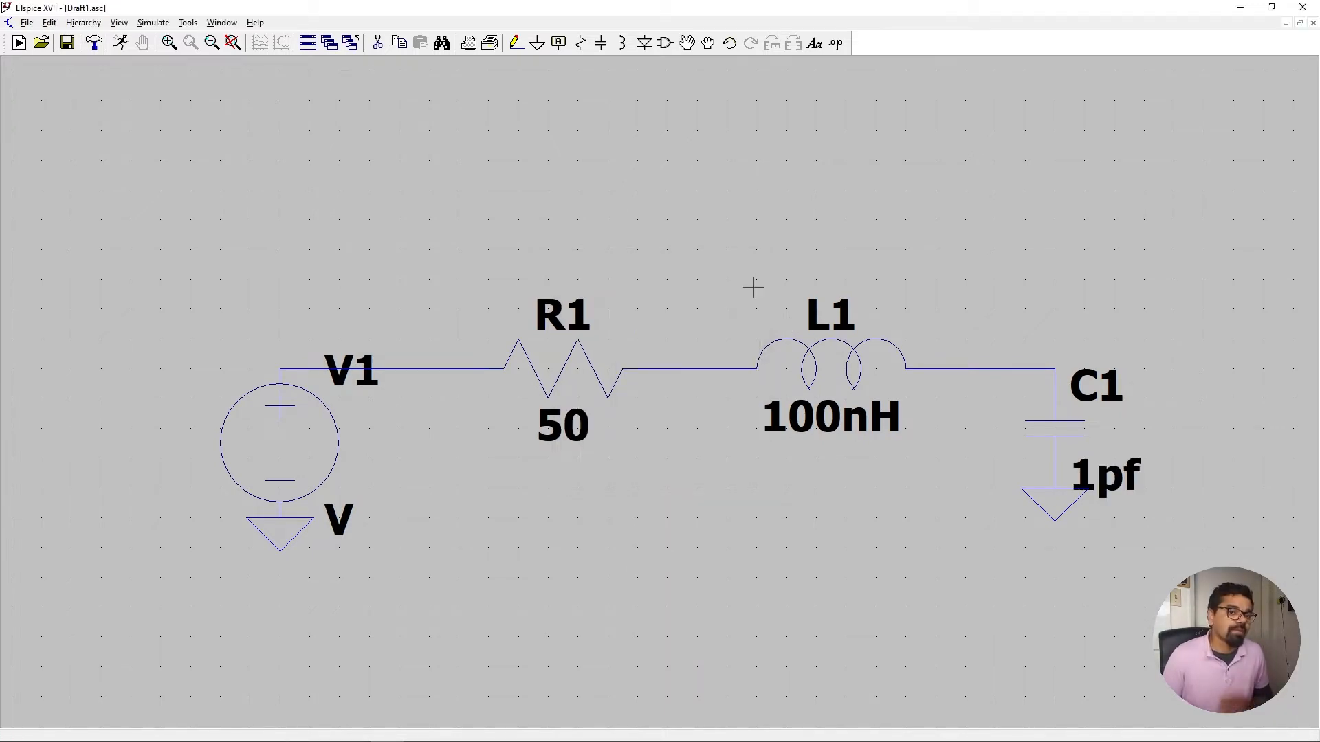
# Make voltage source V1 a PULSE source with an initial voltage of 0 and an on voltage of 10 V
pyautogui.rightClick(302, 495)
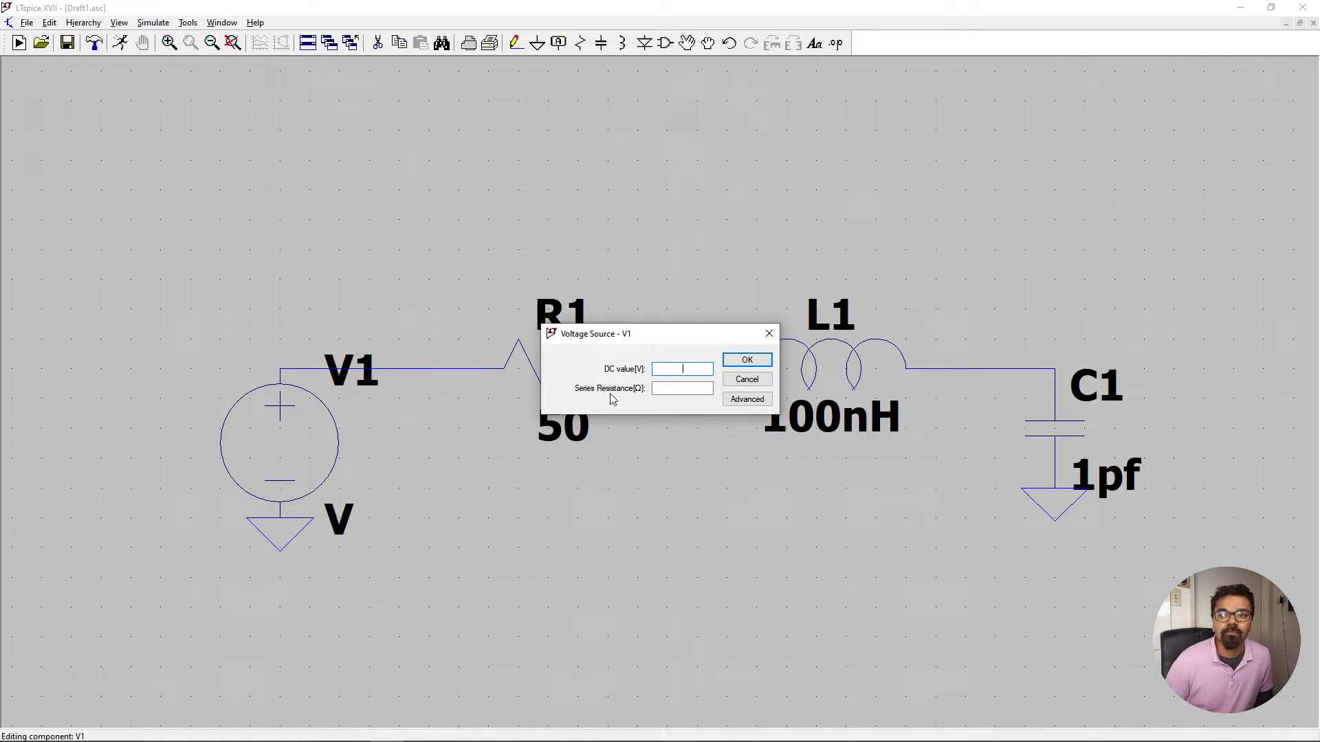
pyautogui.click(747, 401)
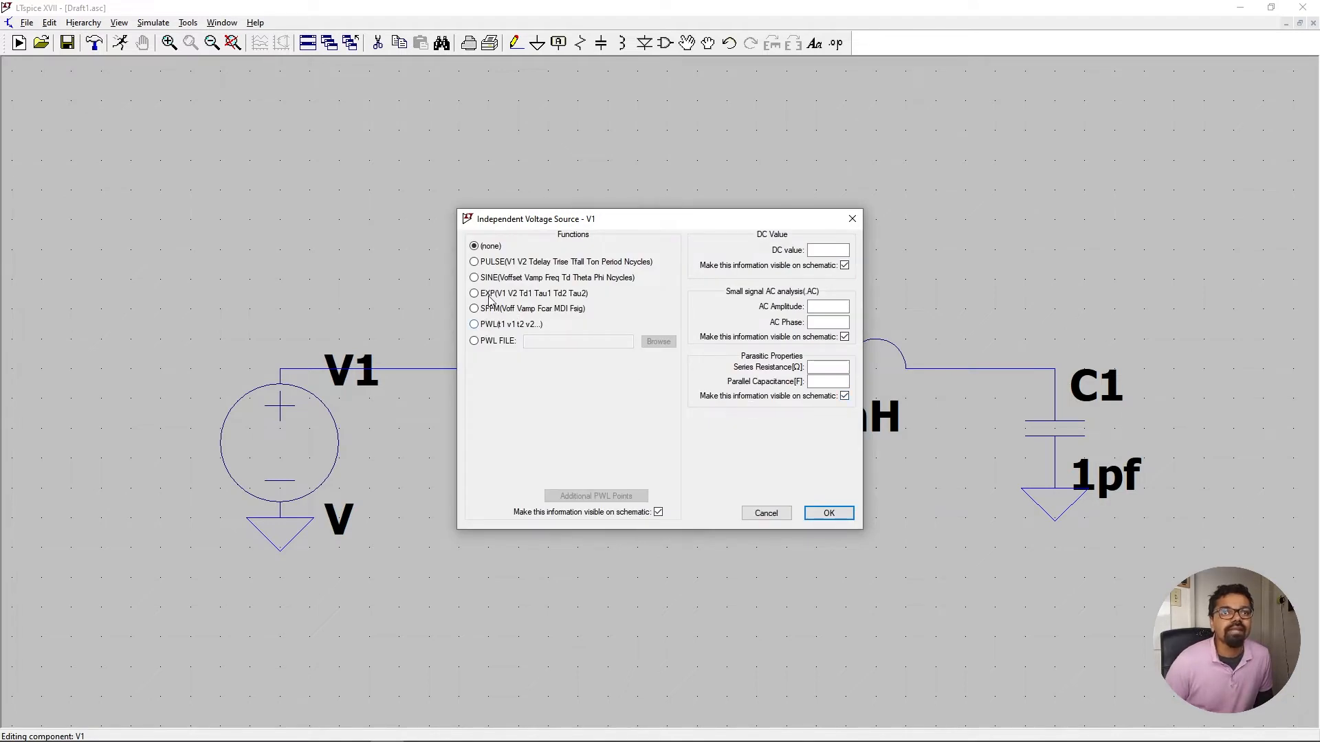
pyautogui.click(498, 264)
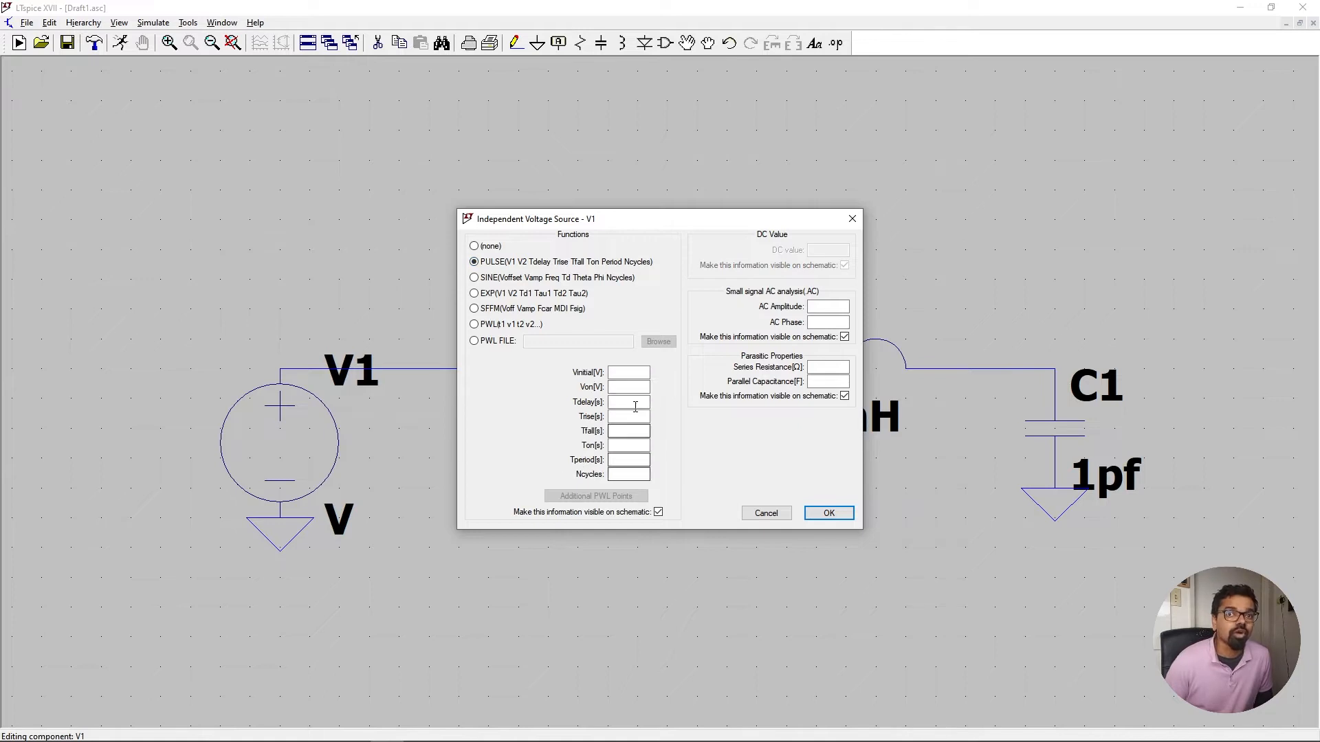
pyautogui.click(632, 373)
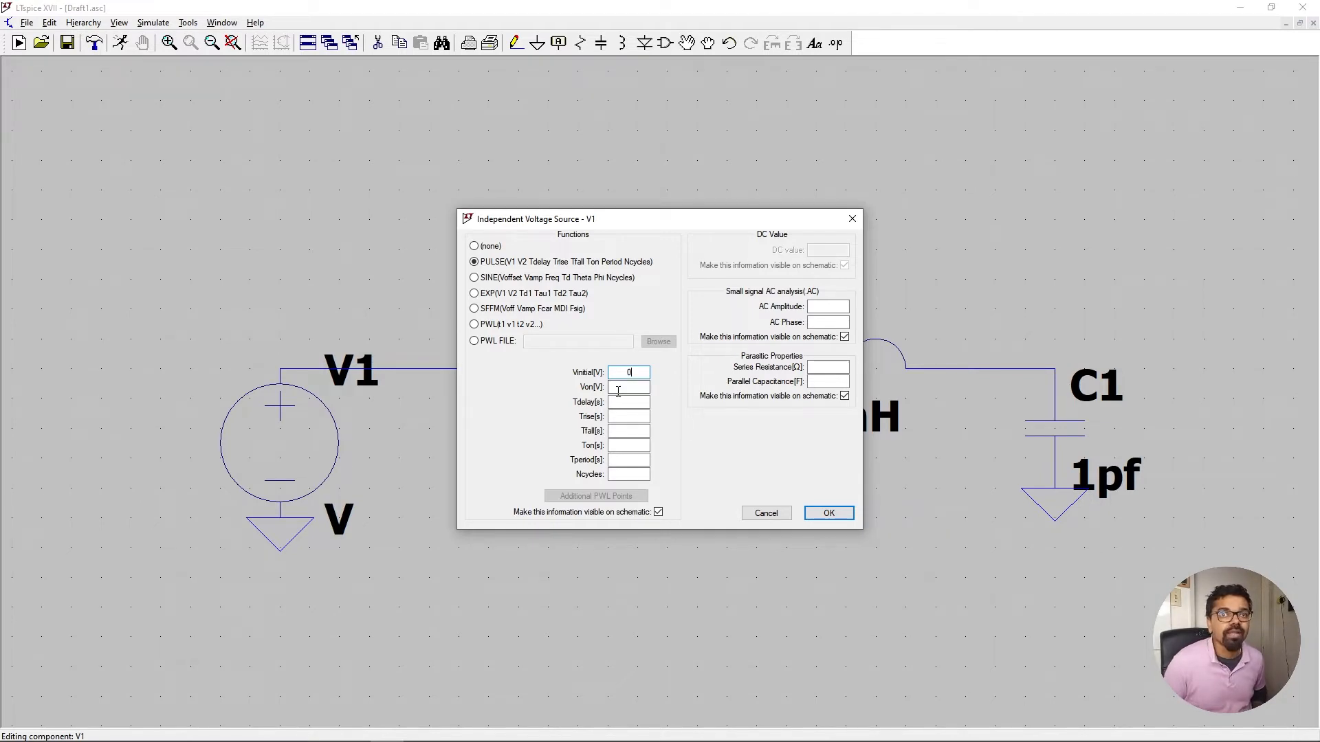
pyautogui.write('10')
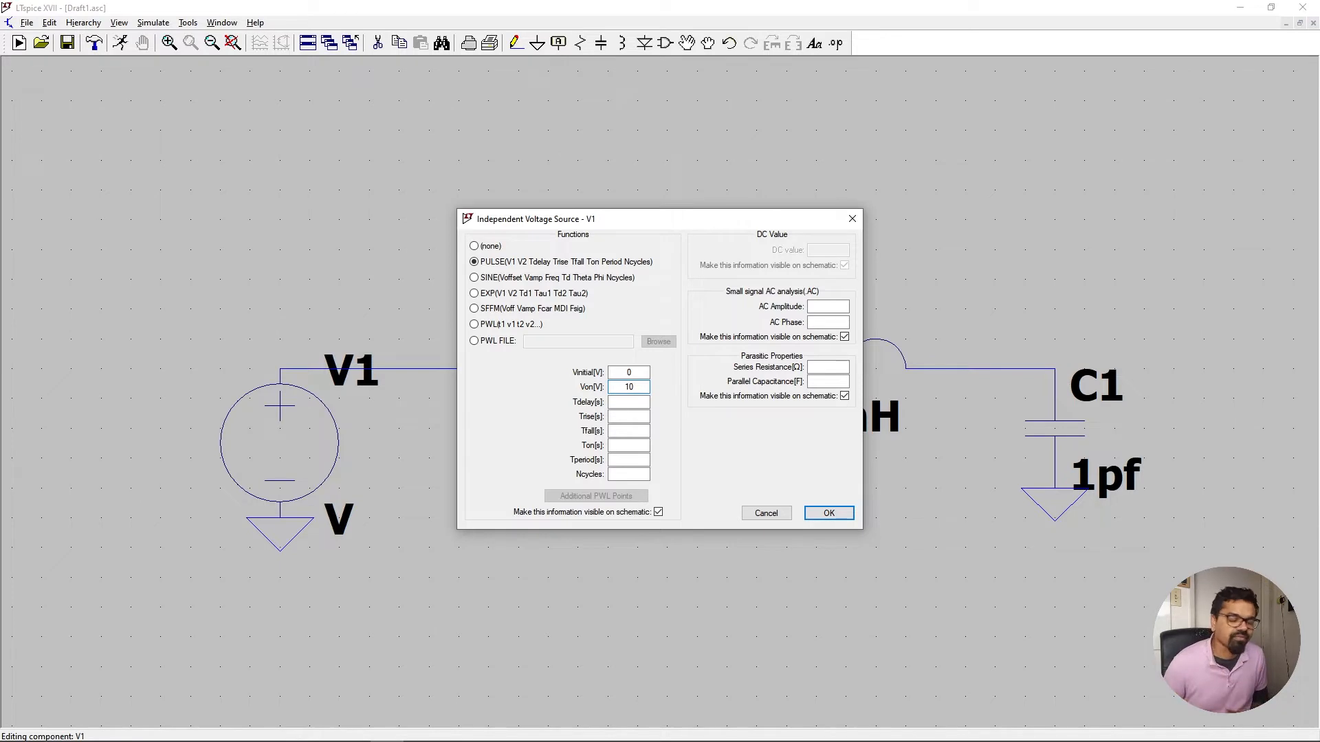
# Set V1's pulse timing to 10ns delay, 1ns rise, 1ns fall, 1sec on-time and 10sec period, leaving the cycle count blank, and apply the settings
pyautogui.click(638, 404)
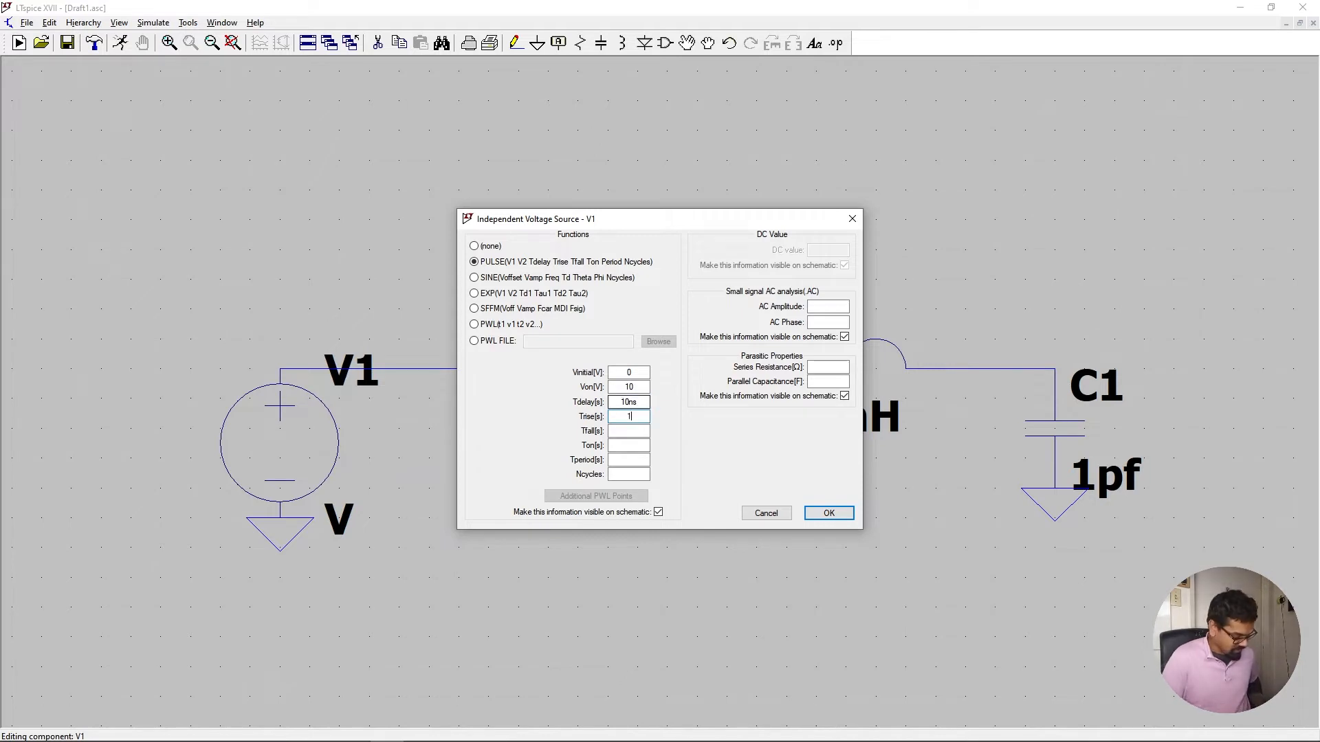
pyautogui.click(612, 433)
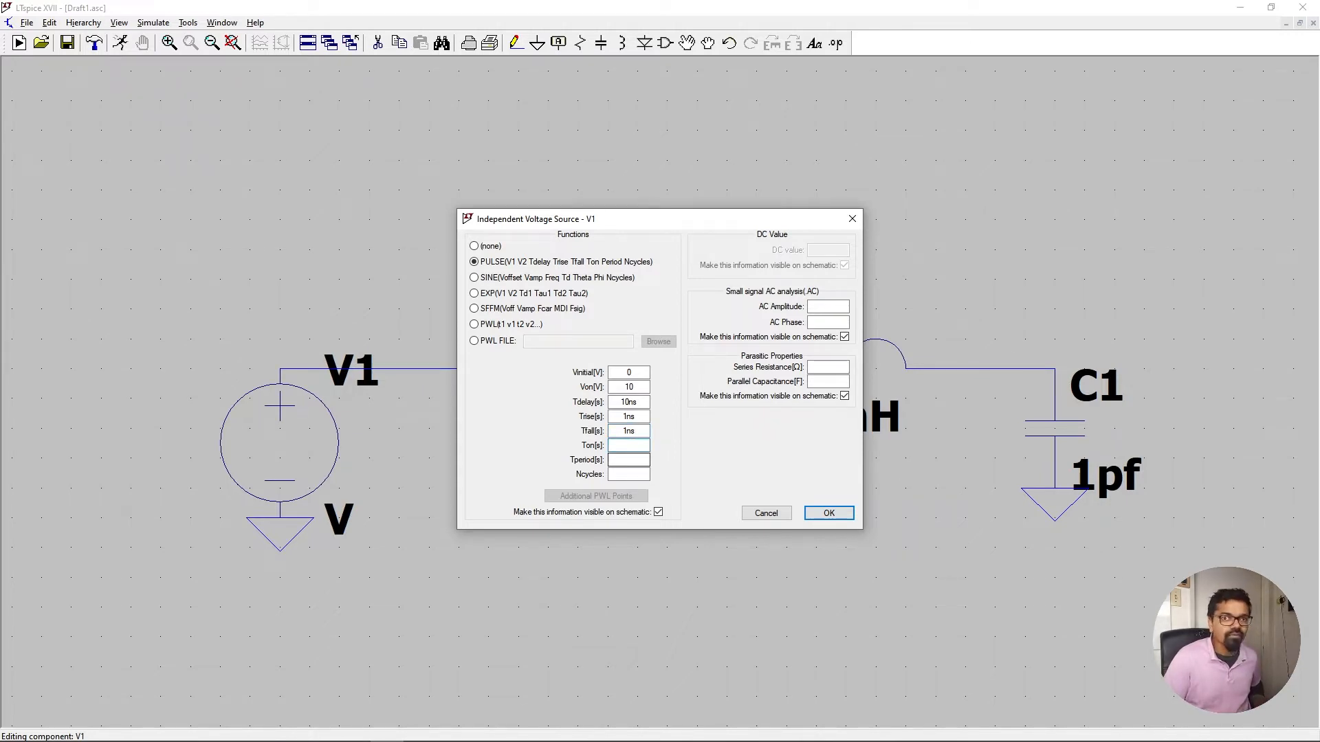
pyautogui.write('sec')
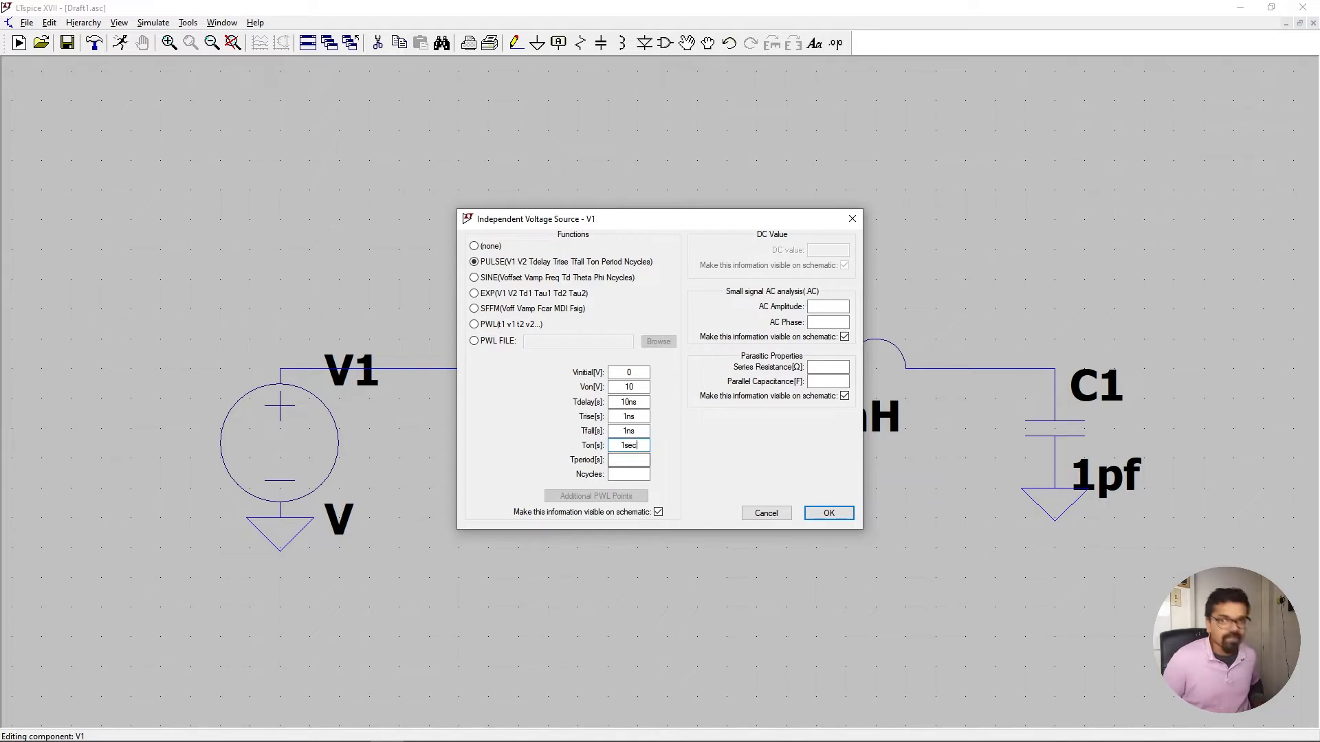
pyautogui.click(632, 460)
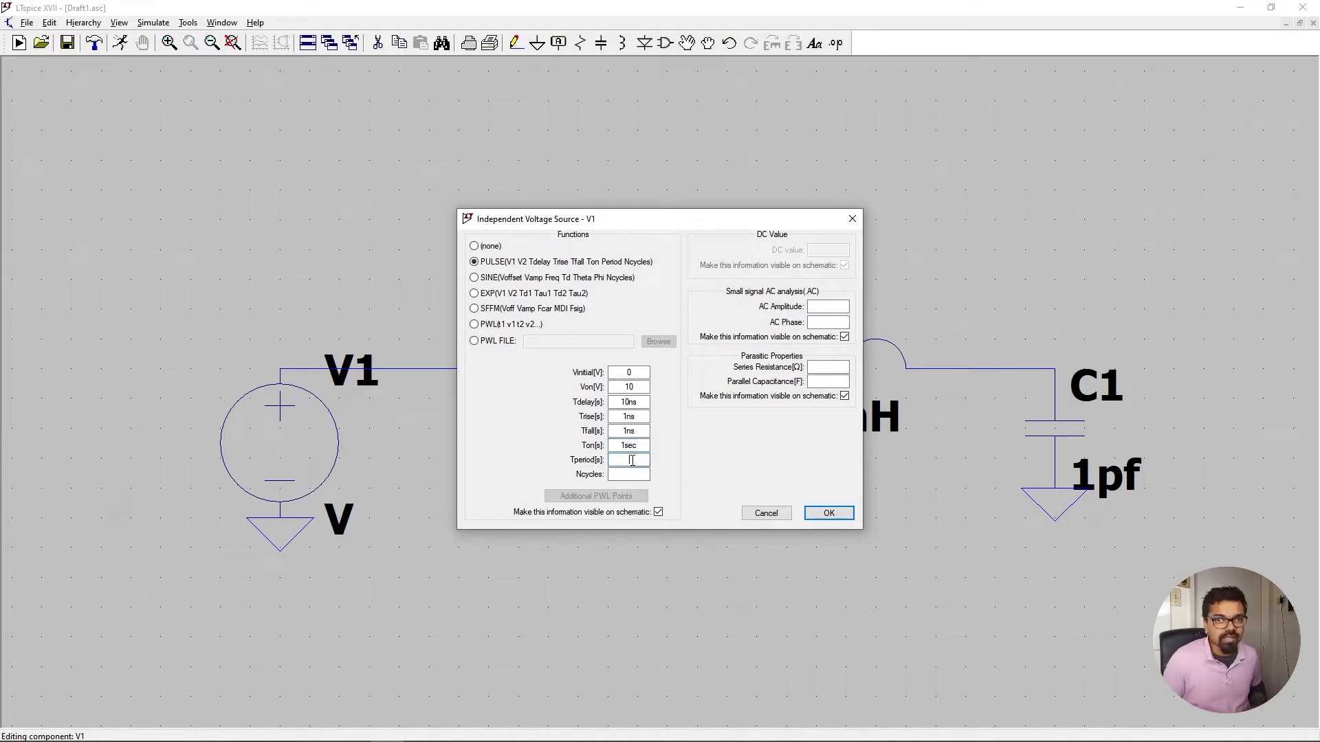
pyautogui.write('10sec')
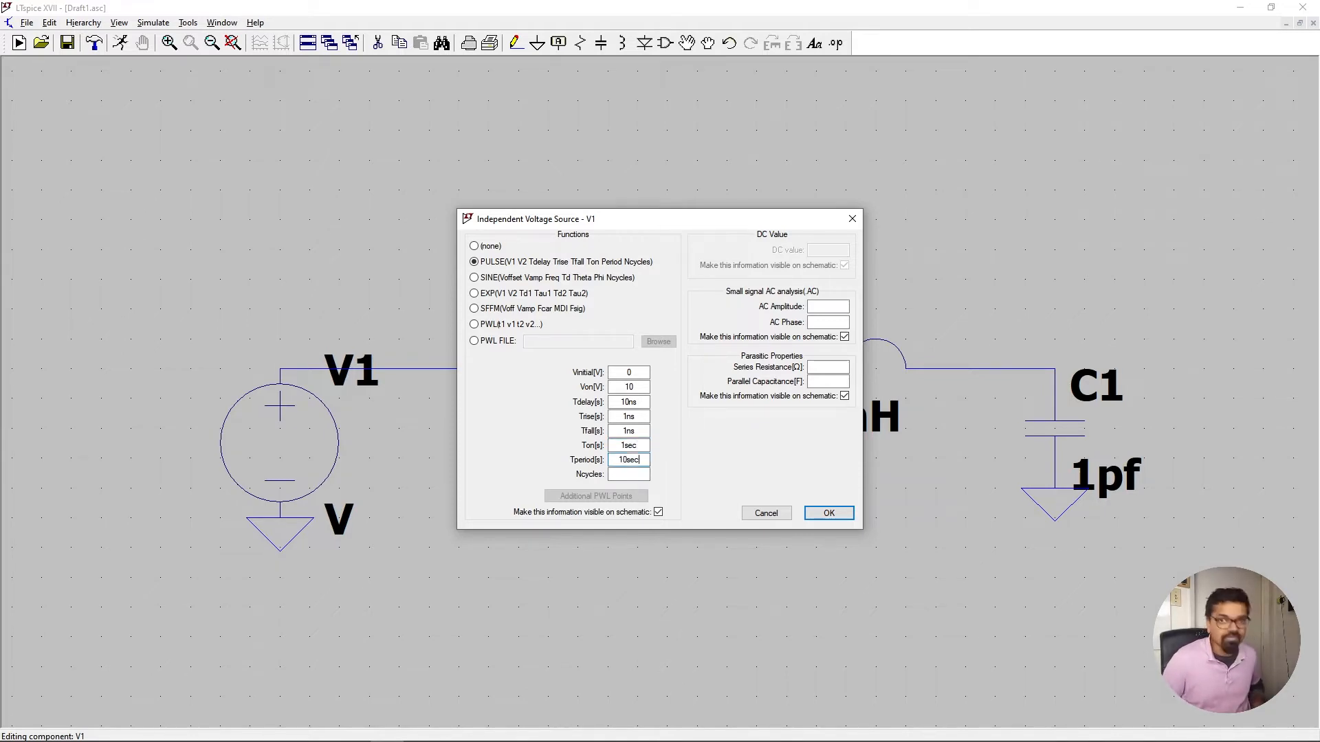
pyautogui.click(632, 475)
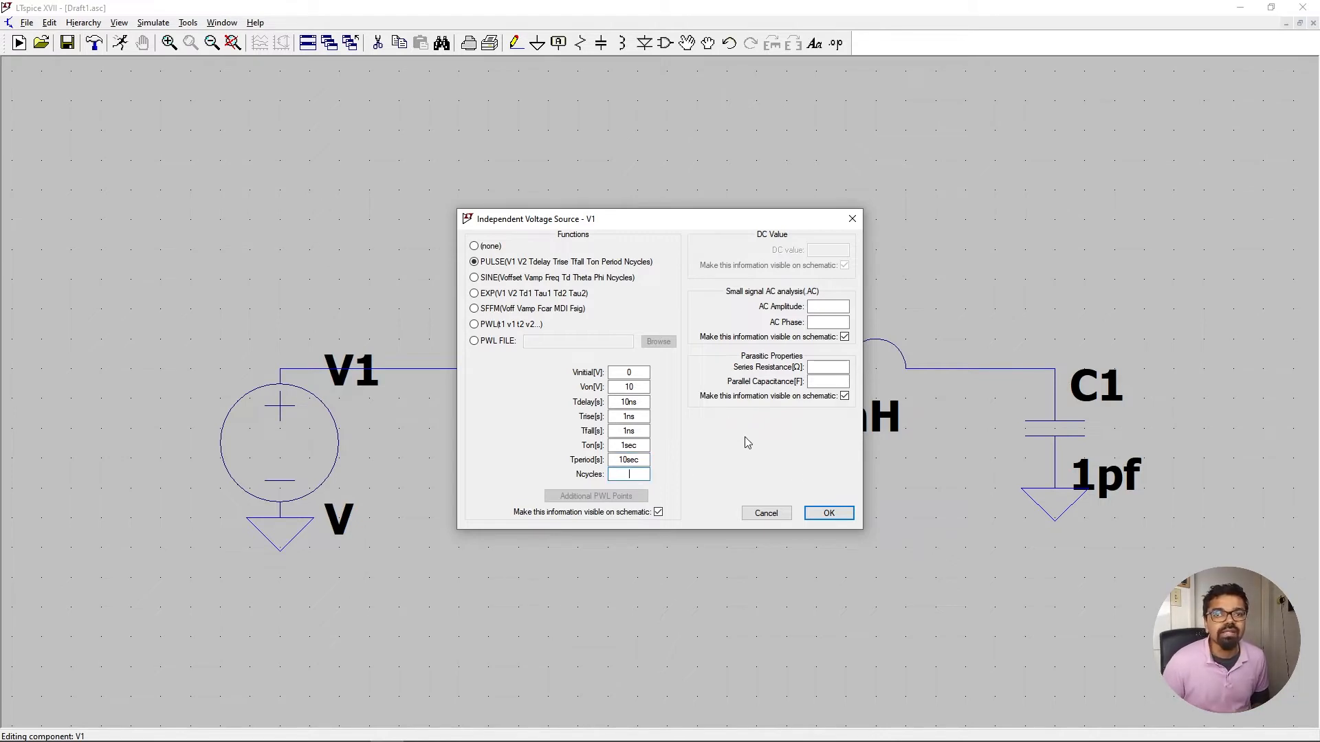
pyautogui.click(828, 513)
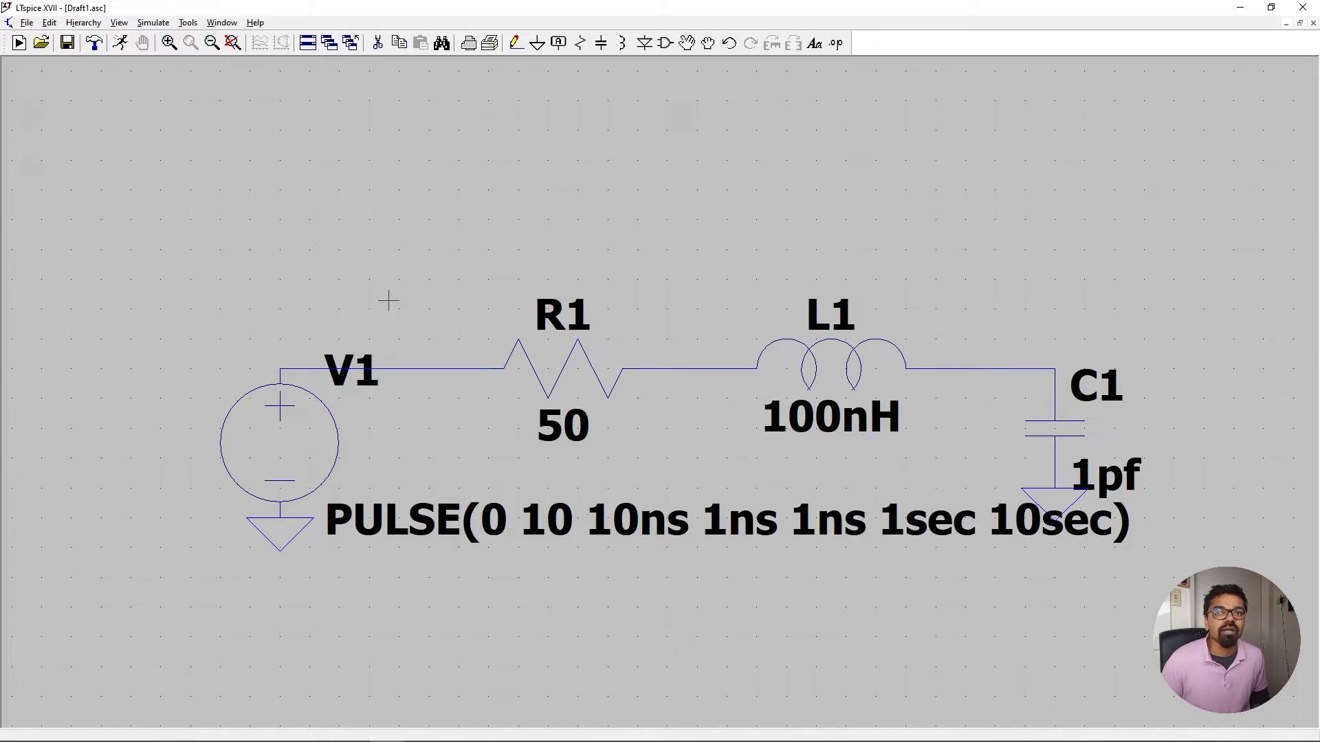
# Define a transient analysis with stop time 100u and maximum timestep 1ns, and place its directive above the resistor and inductor
pyautogui.click(154, 23)
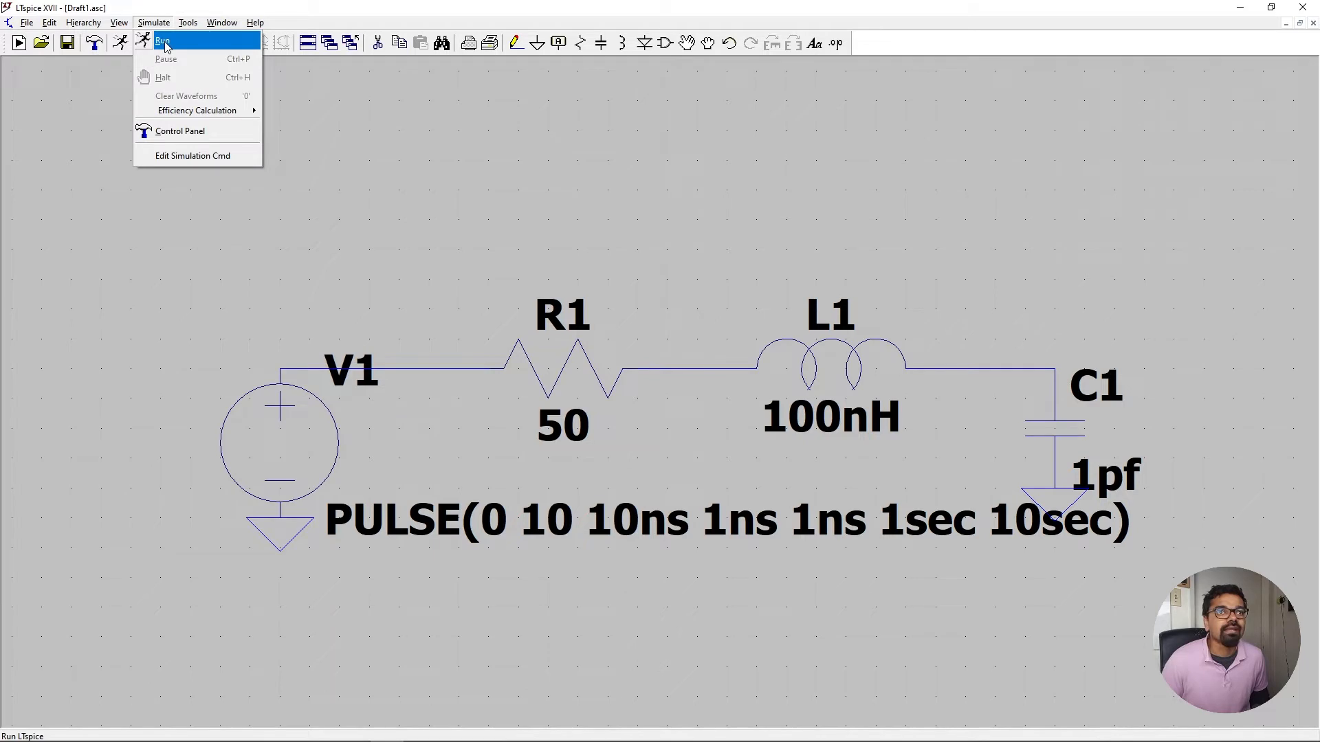
pyautogui.click(192, 155)
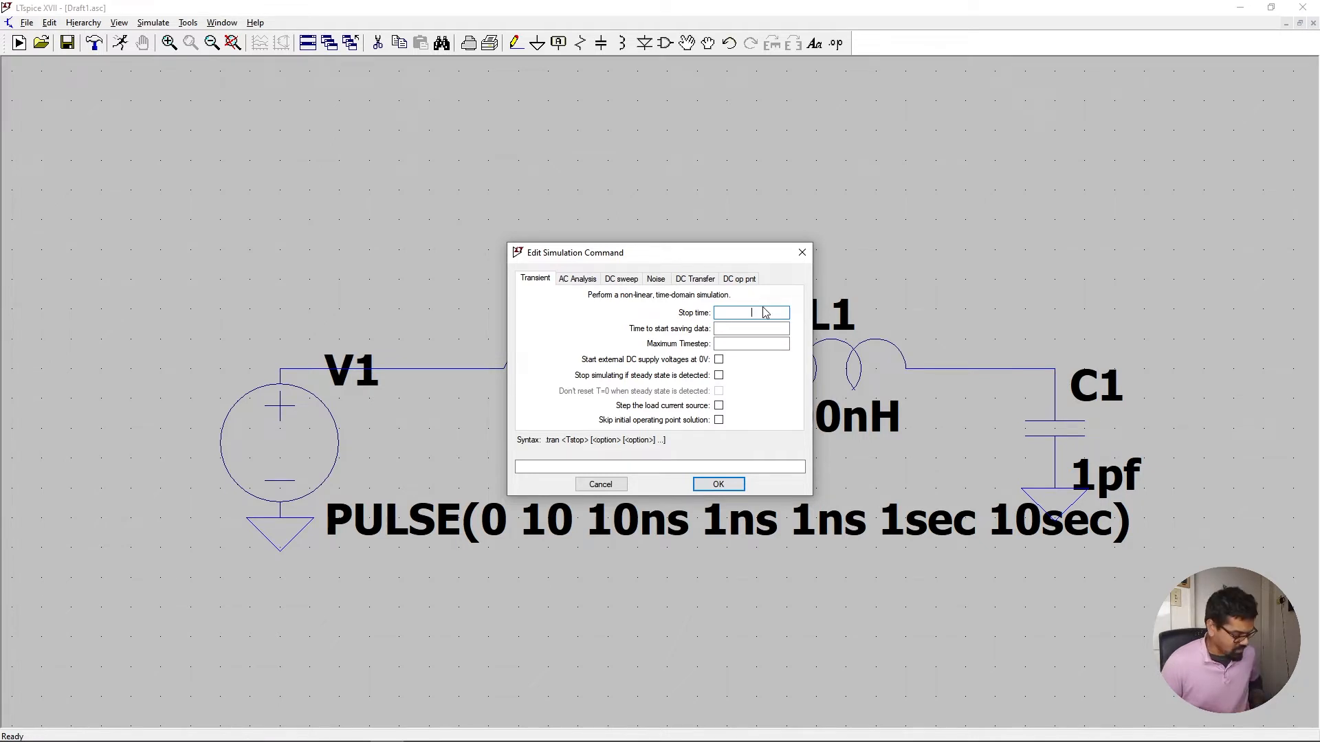
pyautogui.write('100u')
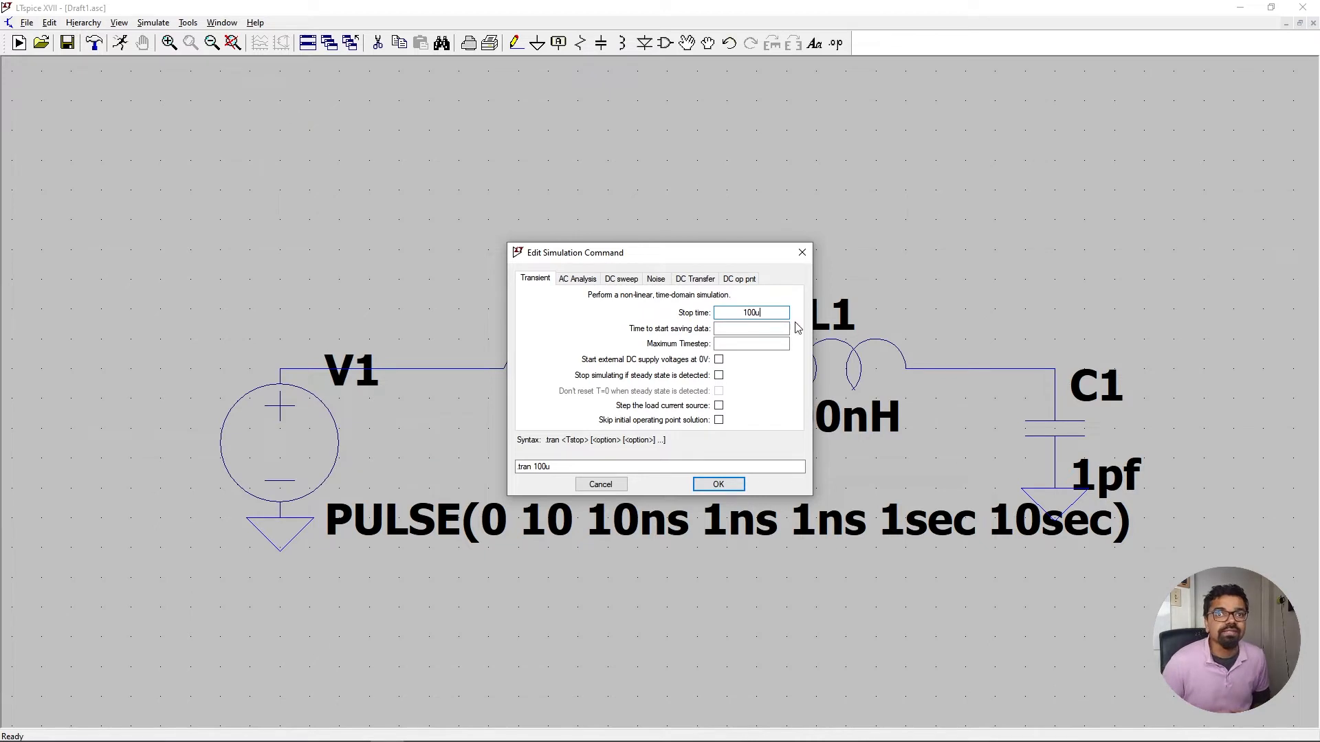
pyautogui.click(759, 331)
pyautogui.click(759, 346)
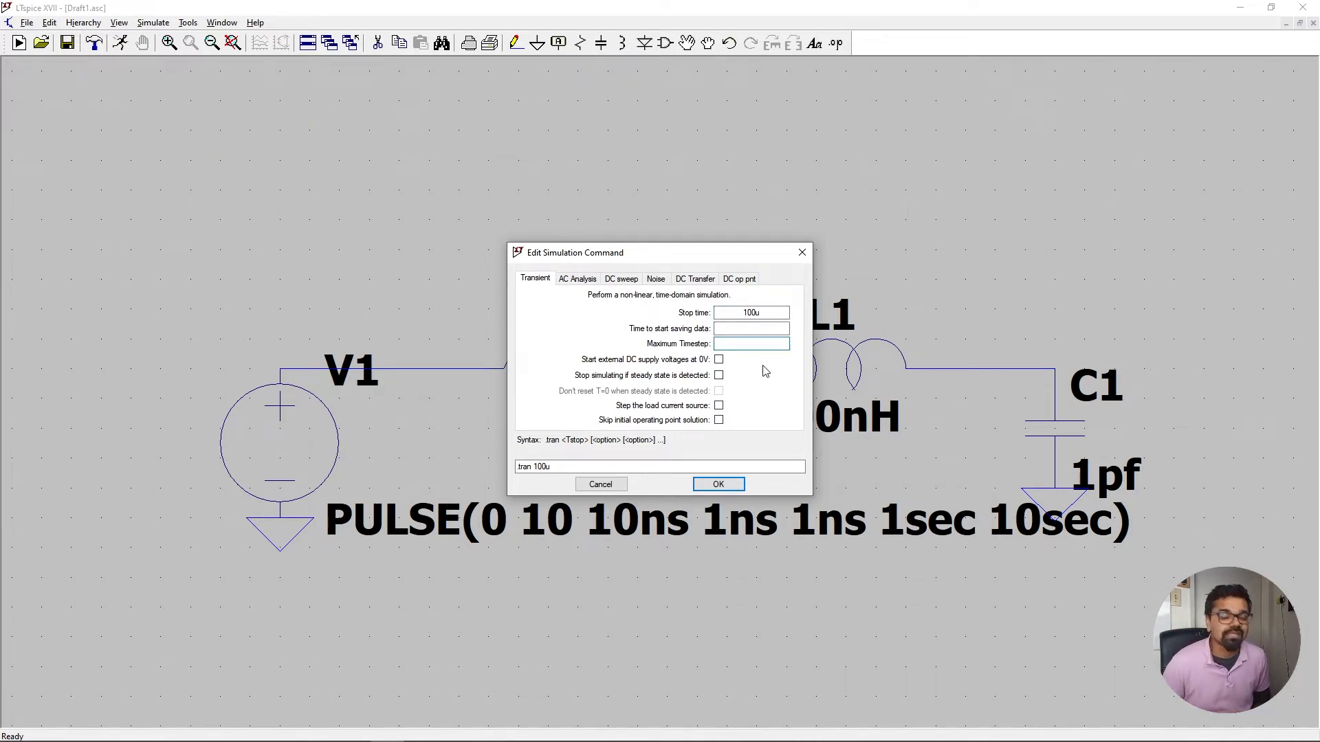
pyautogui.write('1ns')
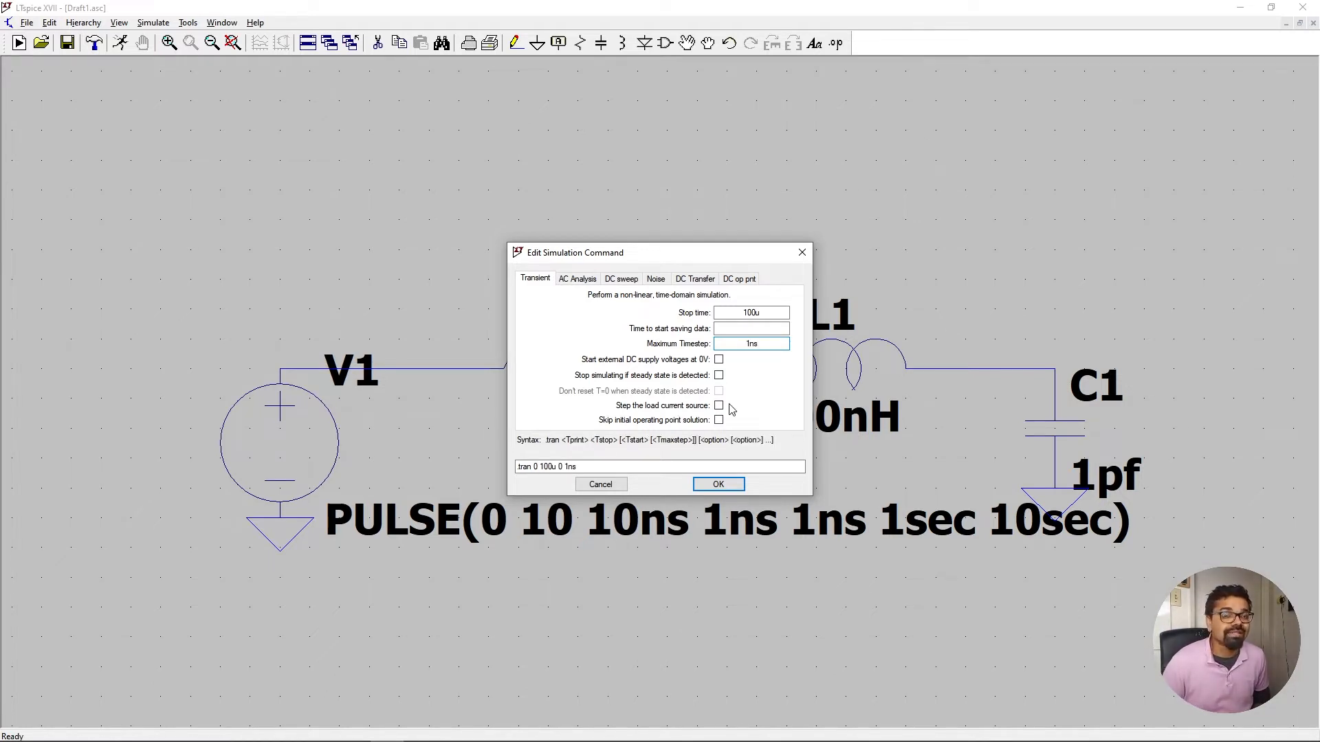
pyautogui.click(718, 485)
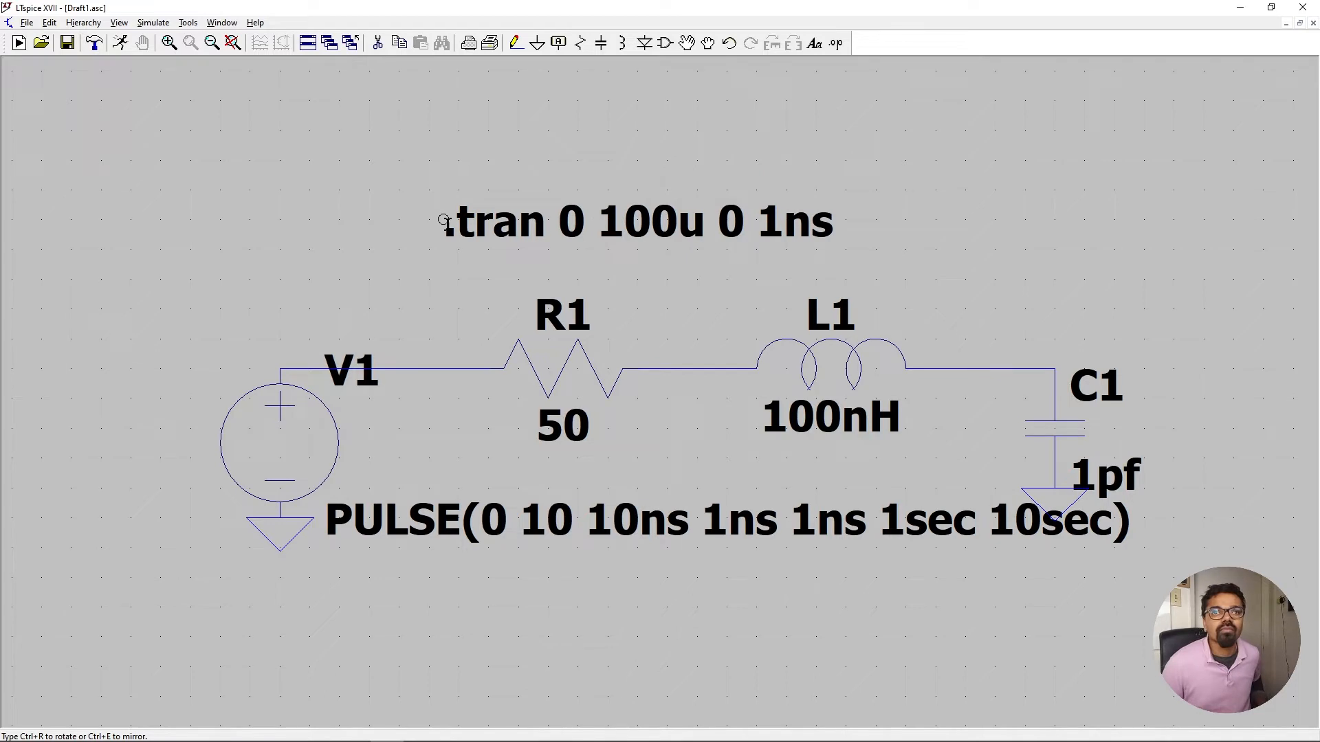
pyautogui.click(445, 222)
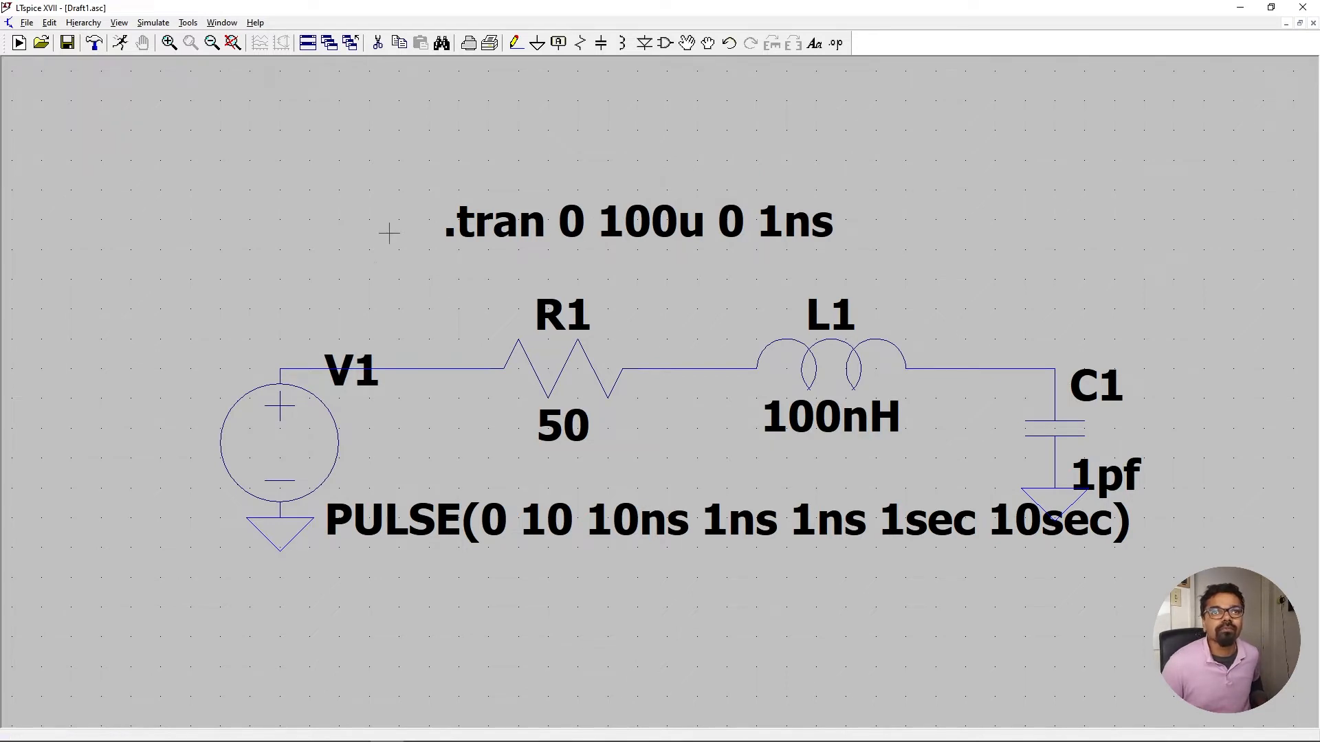
# Run the transient simulation and plot the voltage at the node between V1 and R1
pyautogui.click(160, 25)
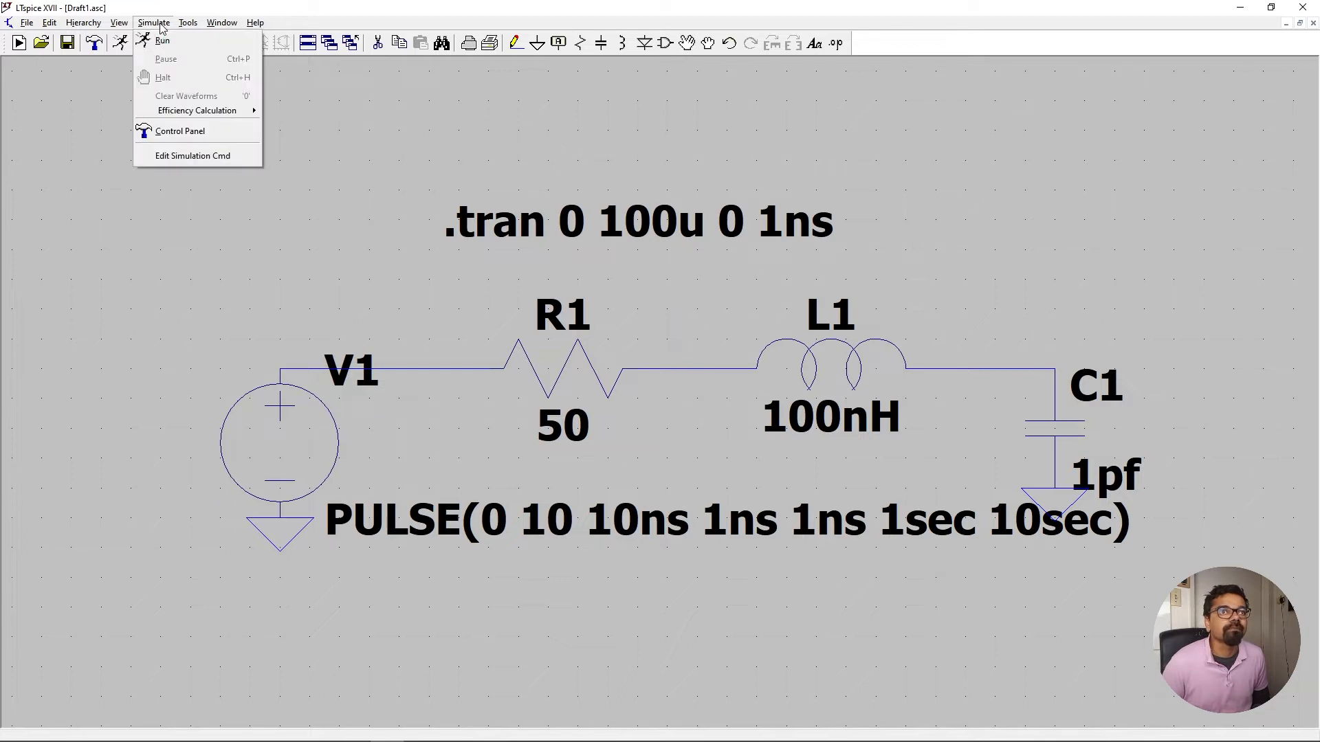
pyautogui.click(163, 42)
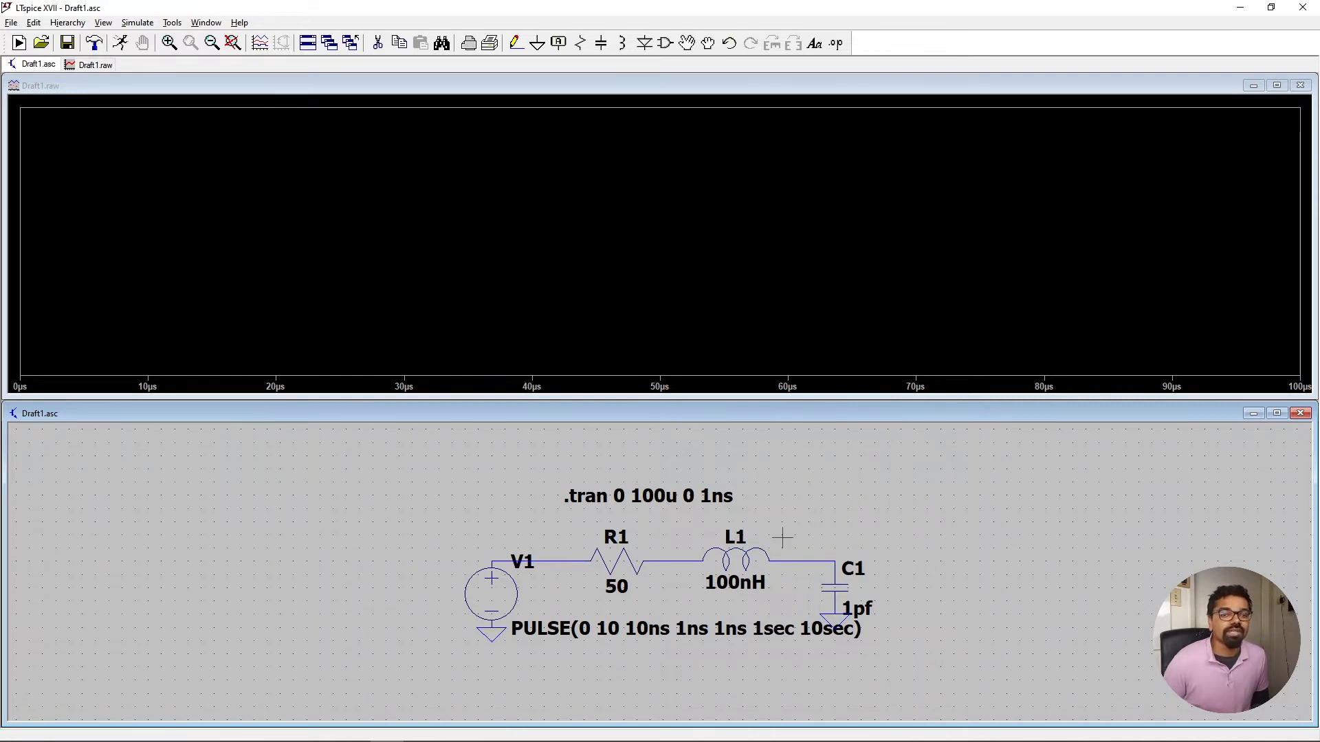
pyautogui.click(497, 558)
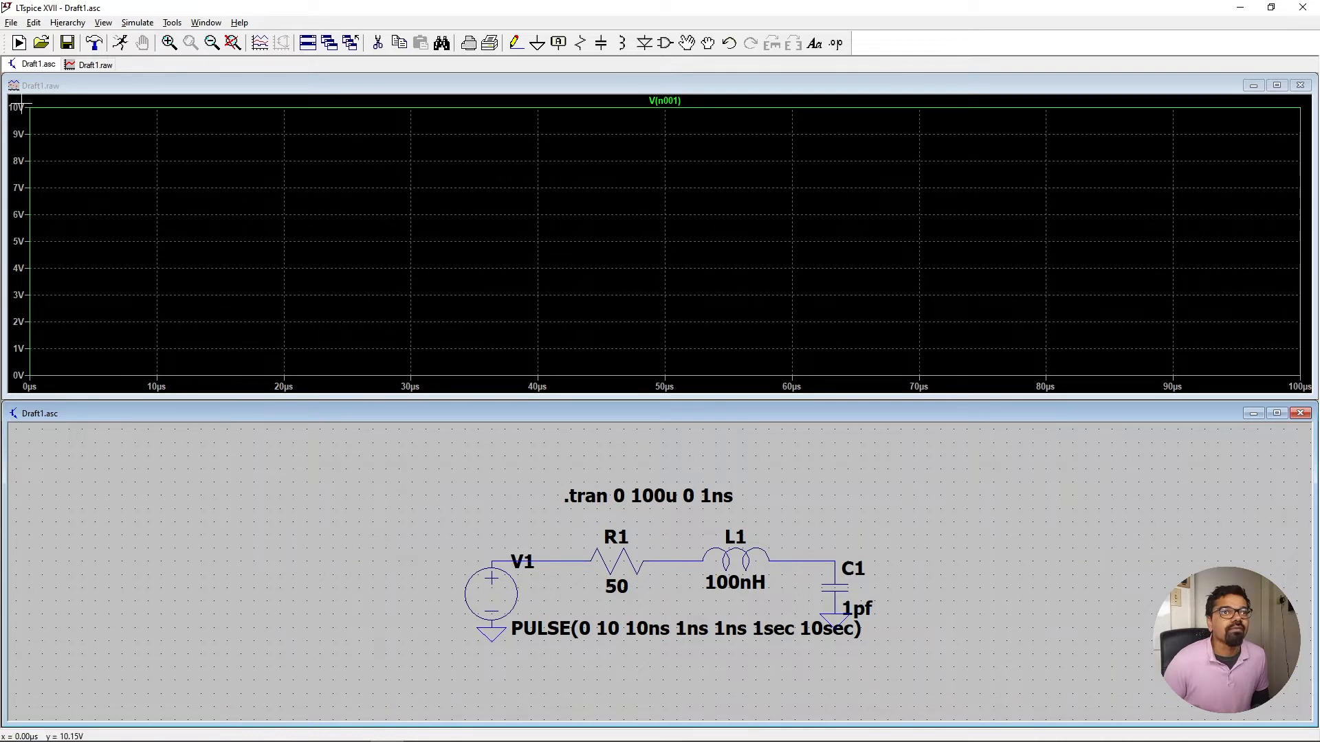
# Narrow the plot to about the first 270 ns and add the voltage at the node between L1 and C1
pyautogui.moveTo(24, 103); pyautogui.dragTo(178, 393)
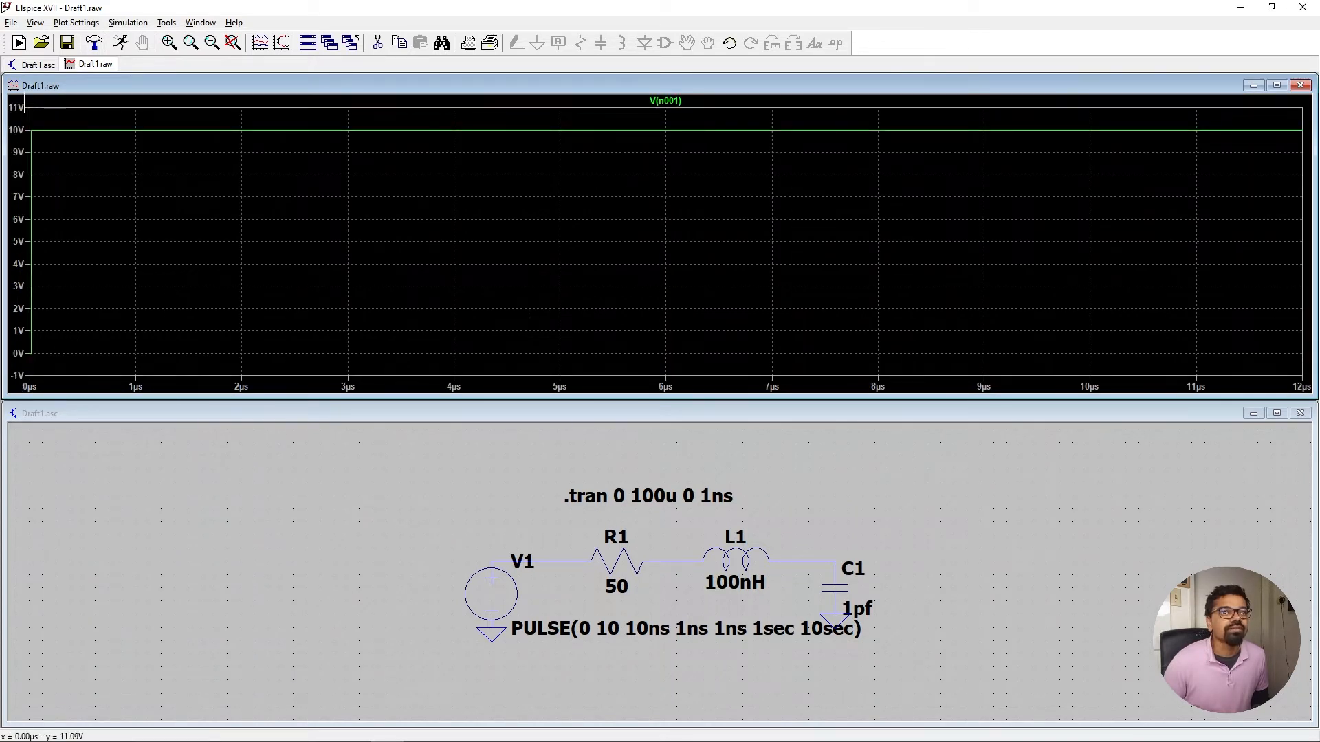
pyautogui.moveTo(24, 104); pyautogui.dragTo(225, 391)
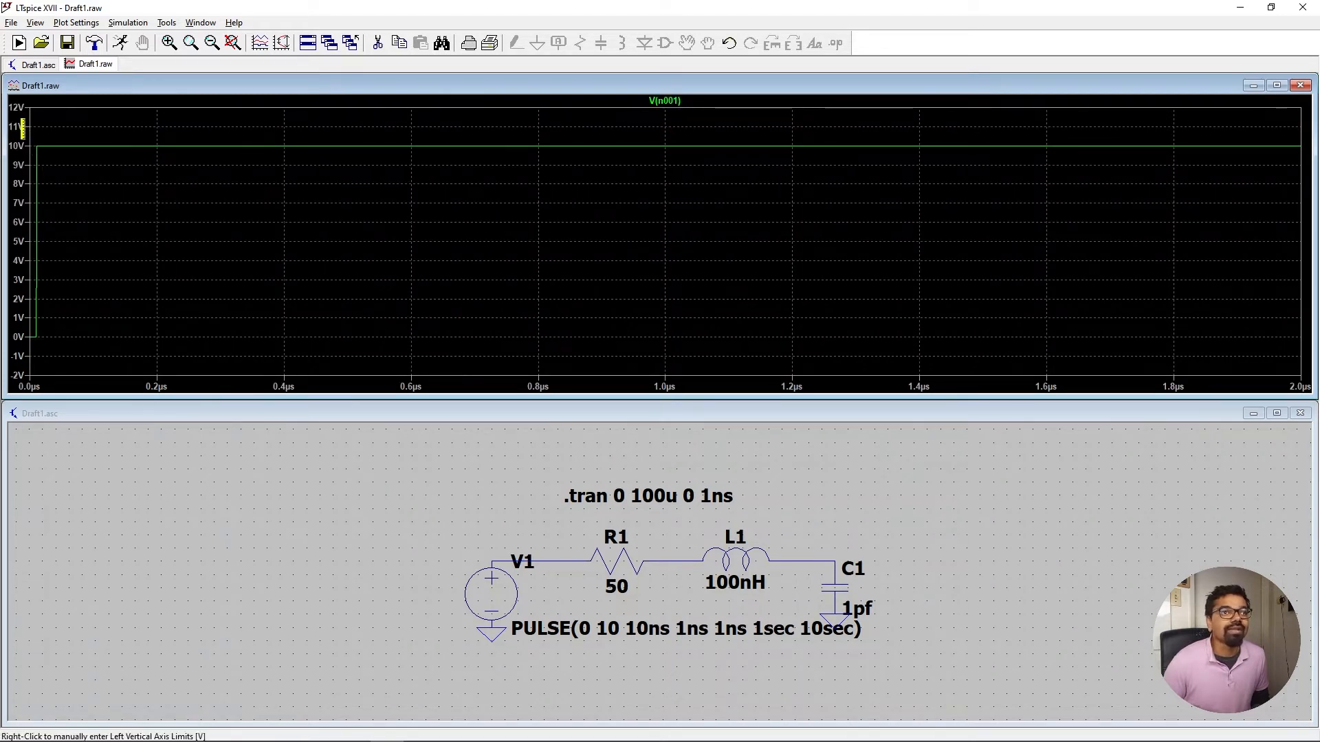
pyautogui.moveTo(26, 102); pyautogui.dragTo(196, 387)
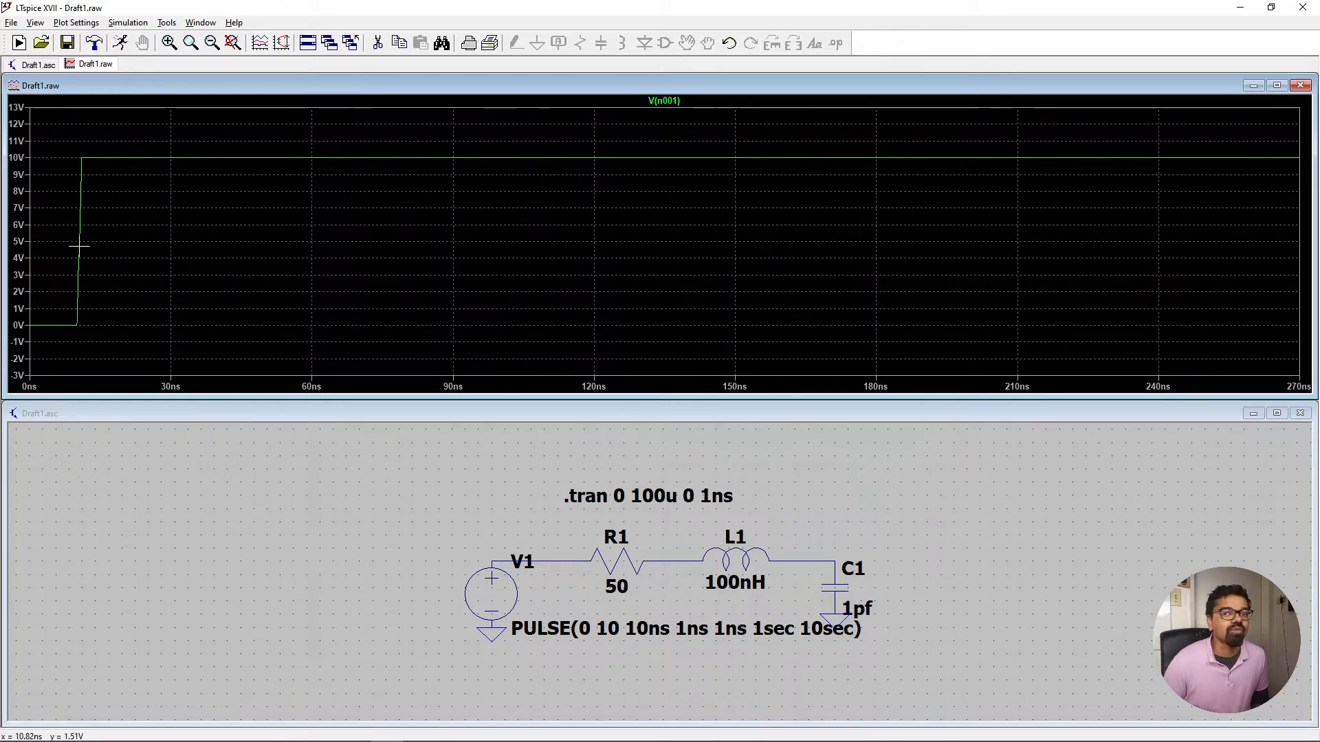
pyautogui.click(826, 562)
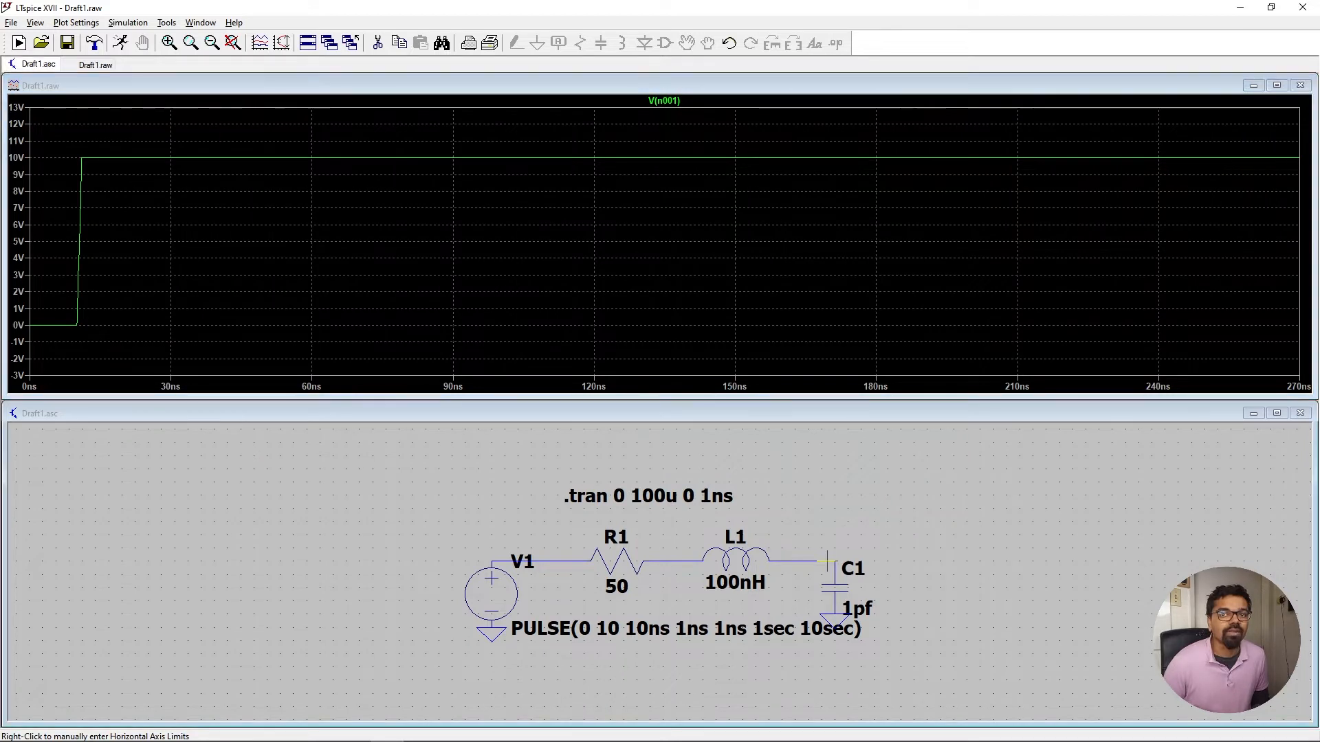
pyautogui.click(840, 557)
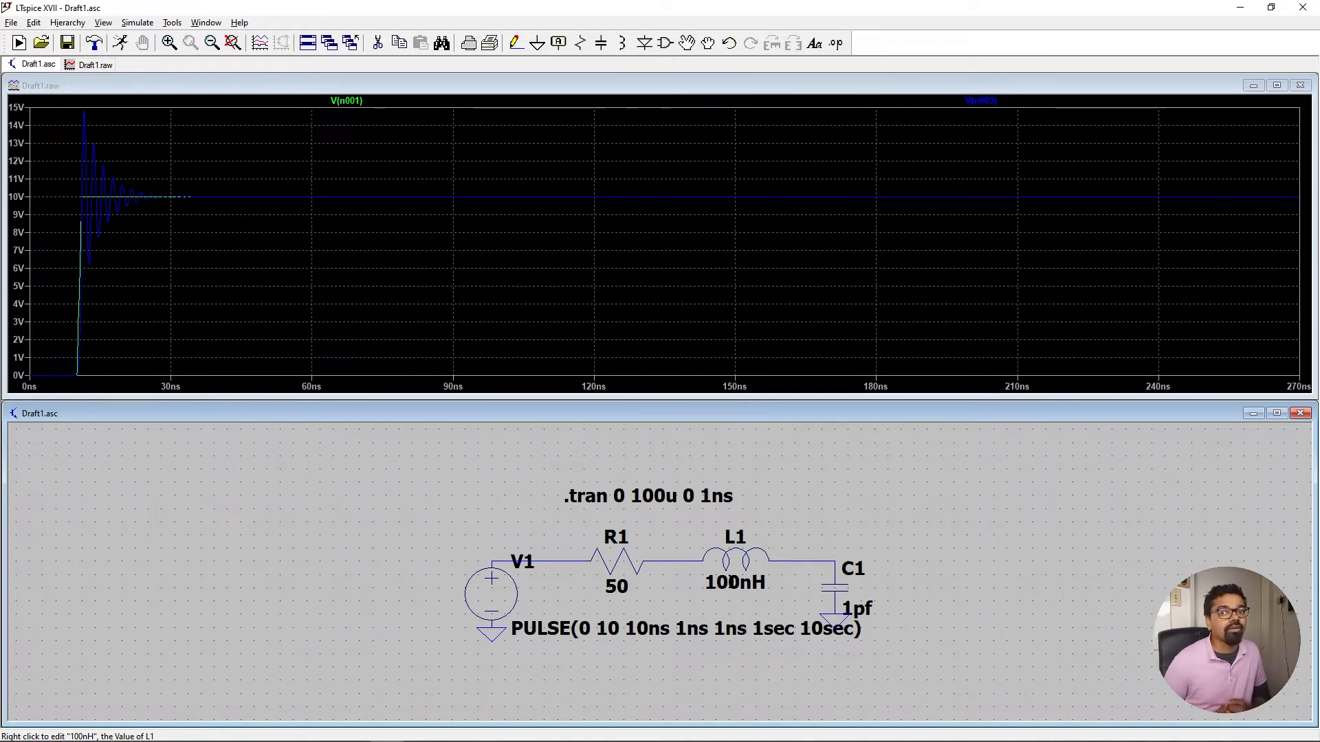
pyautogui.rightClick(740, 558)
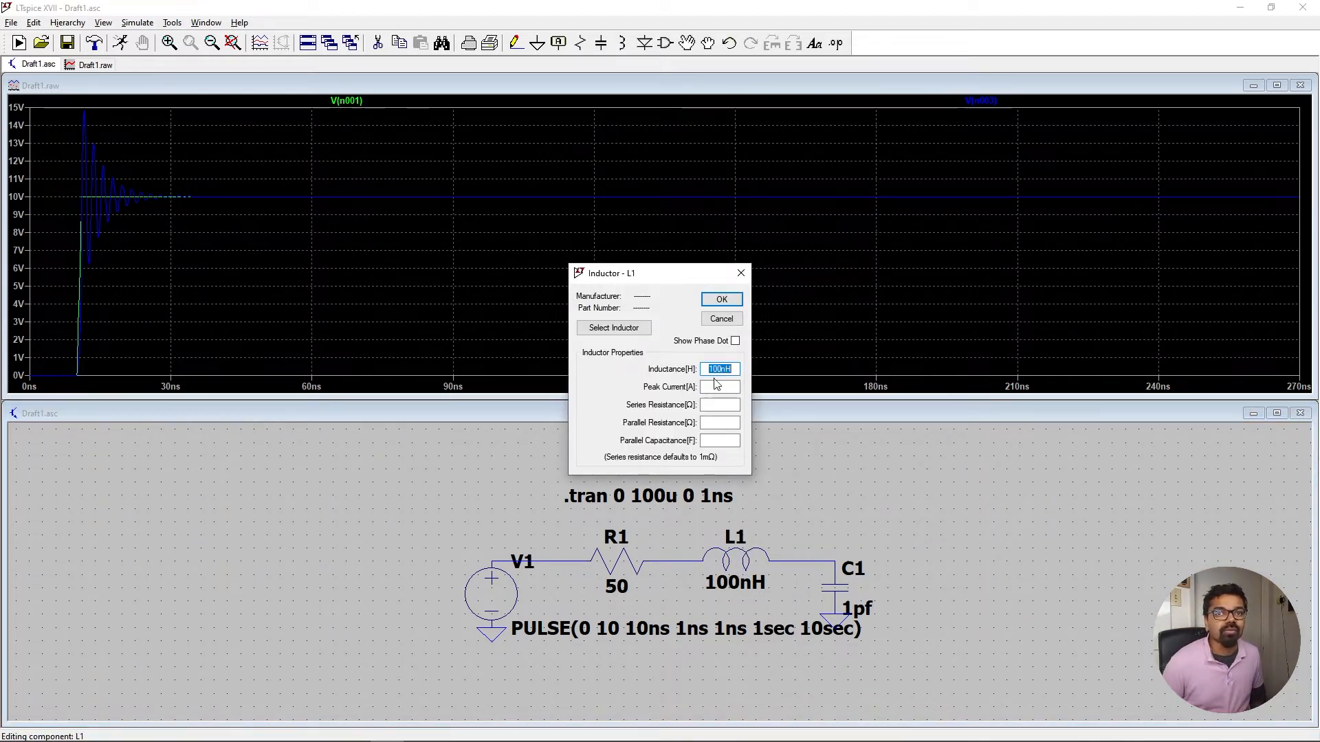
pyautogui.click(721, 370)
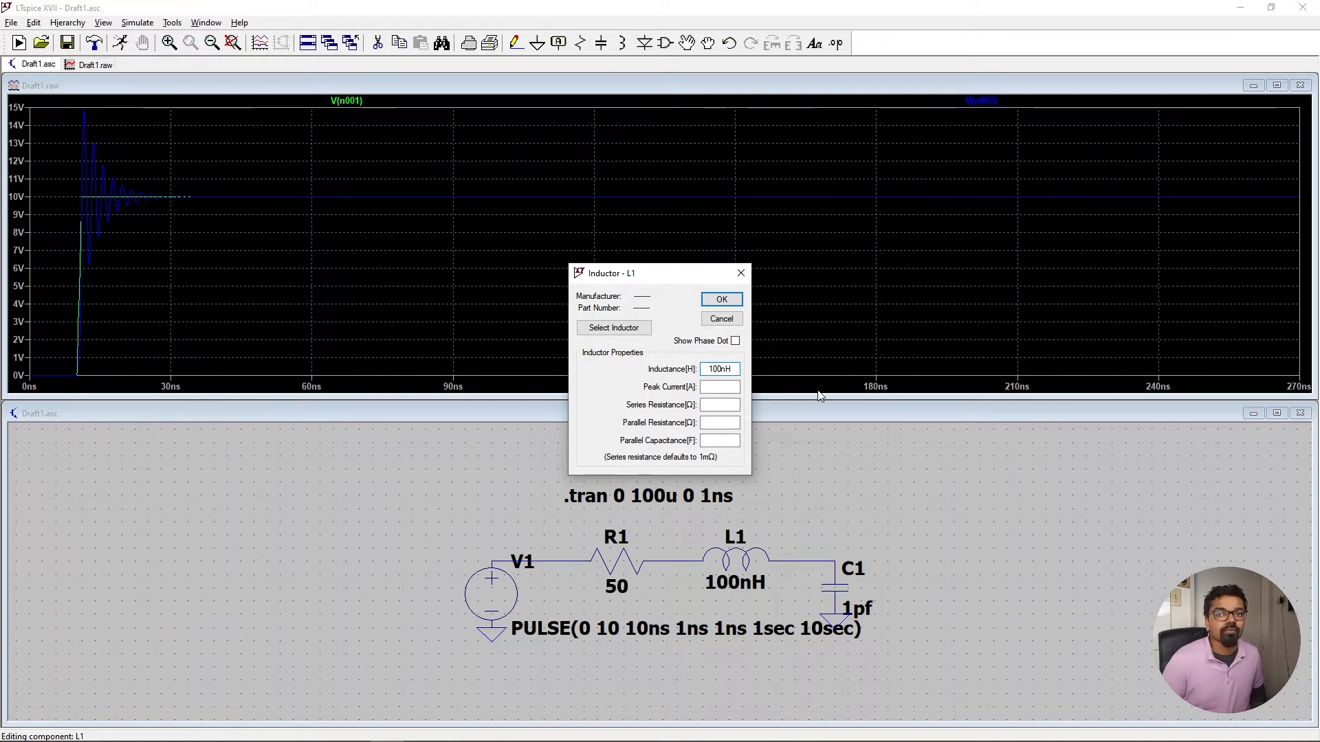
pyautogui.click(721, 319)
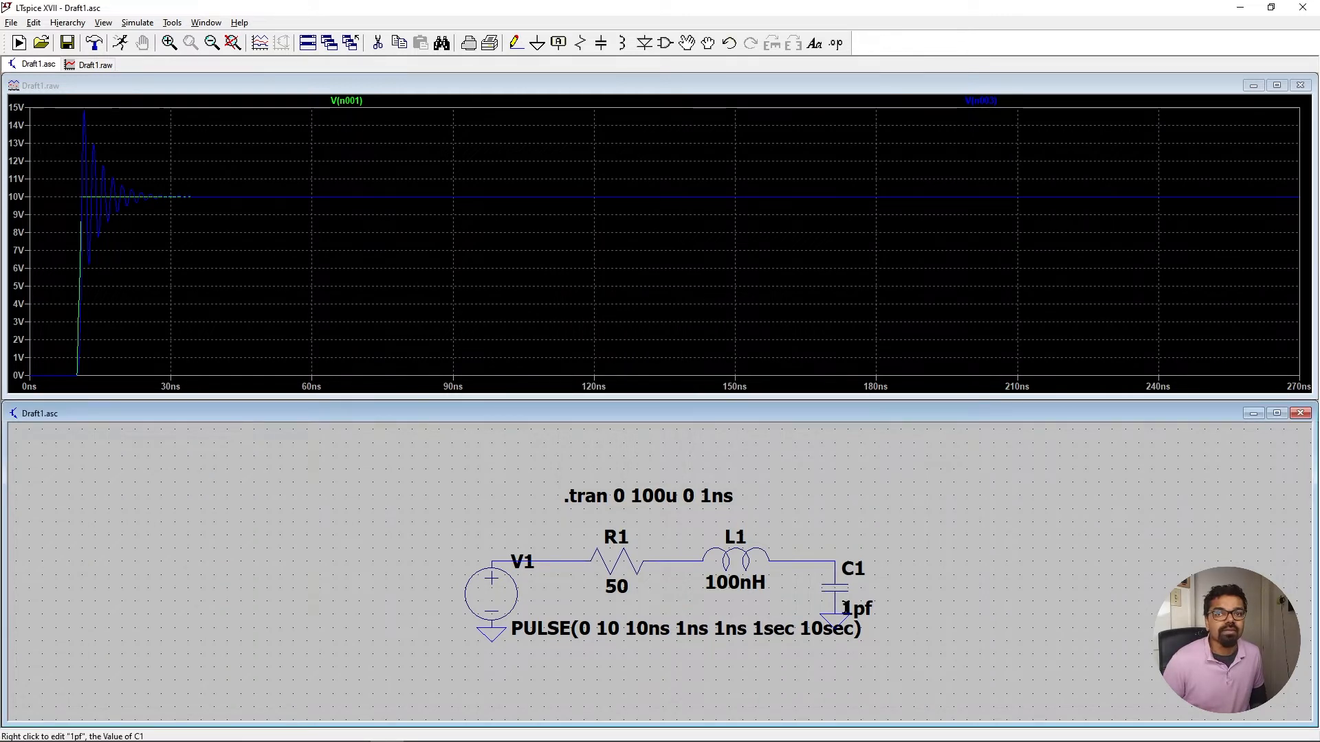
# Set the capacitance of C1 to 1nf
pyautogui.rightClick(847, 607)
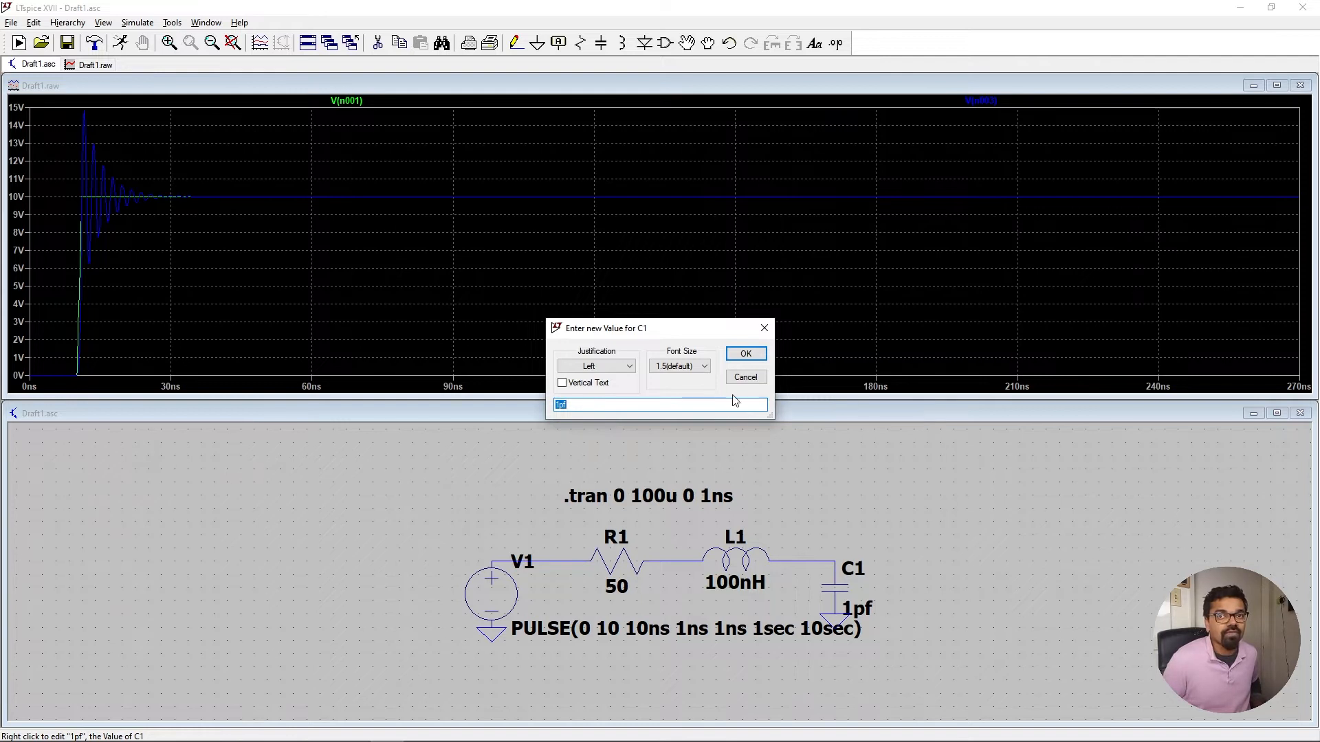
pyautogui.click(733, 403)
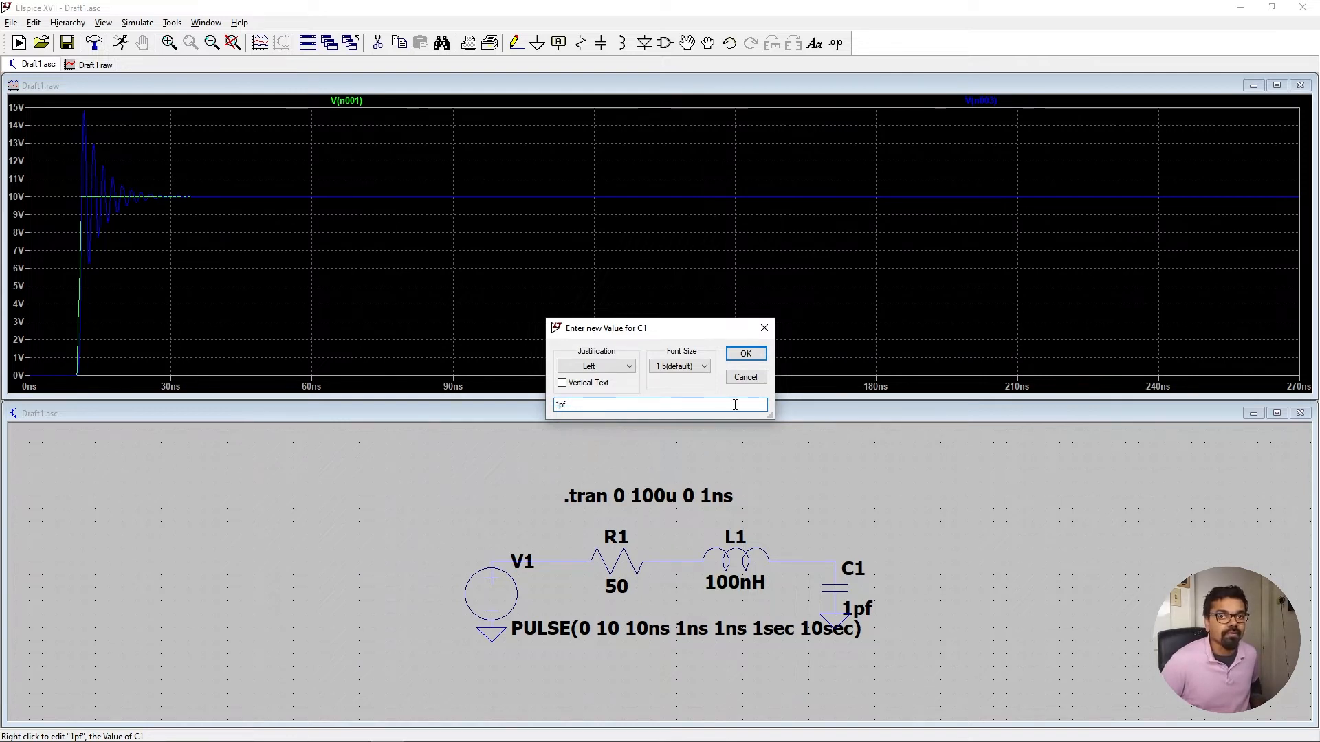
pyautogui.press('Left')
pyautogui.press('Left')
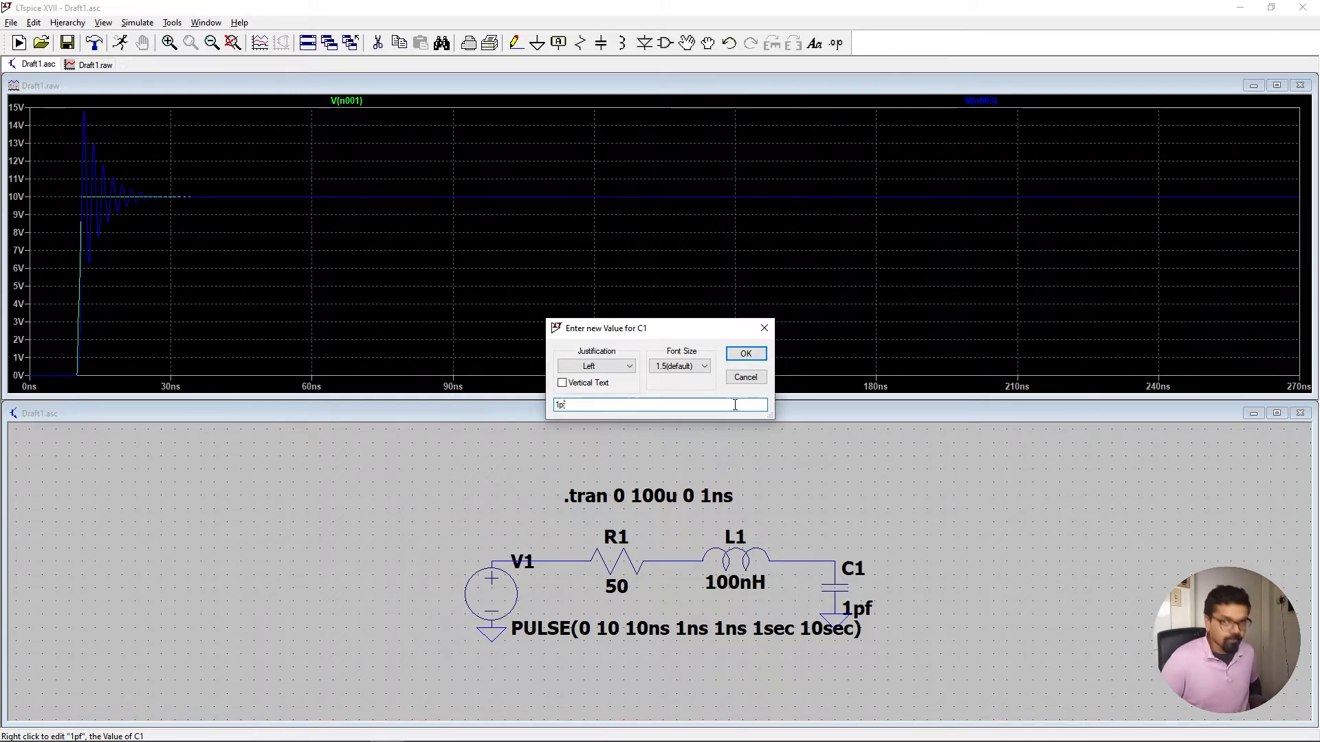
pyautogui.write('0')
pyautogui.press('Return')
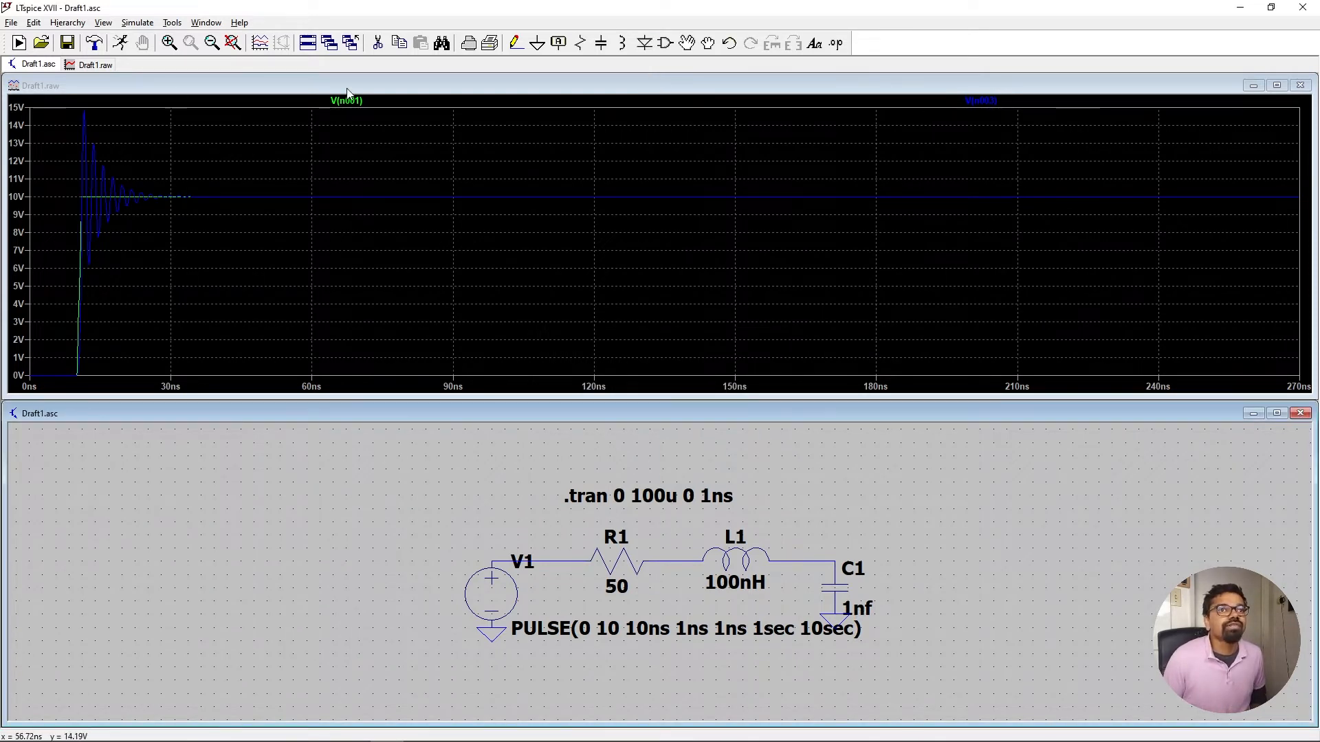
# Set the transient analysis stop time to 1u and rerun the simulation
pyautogui.click(137, 22)
pyautogui.click(183, 157)
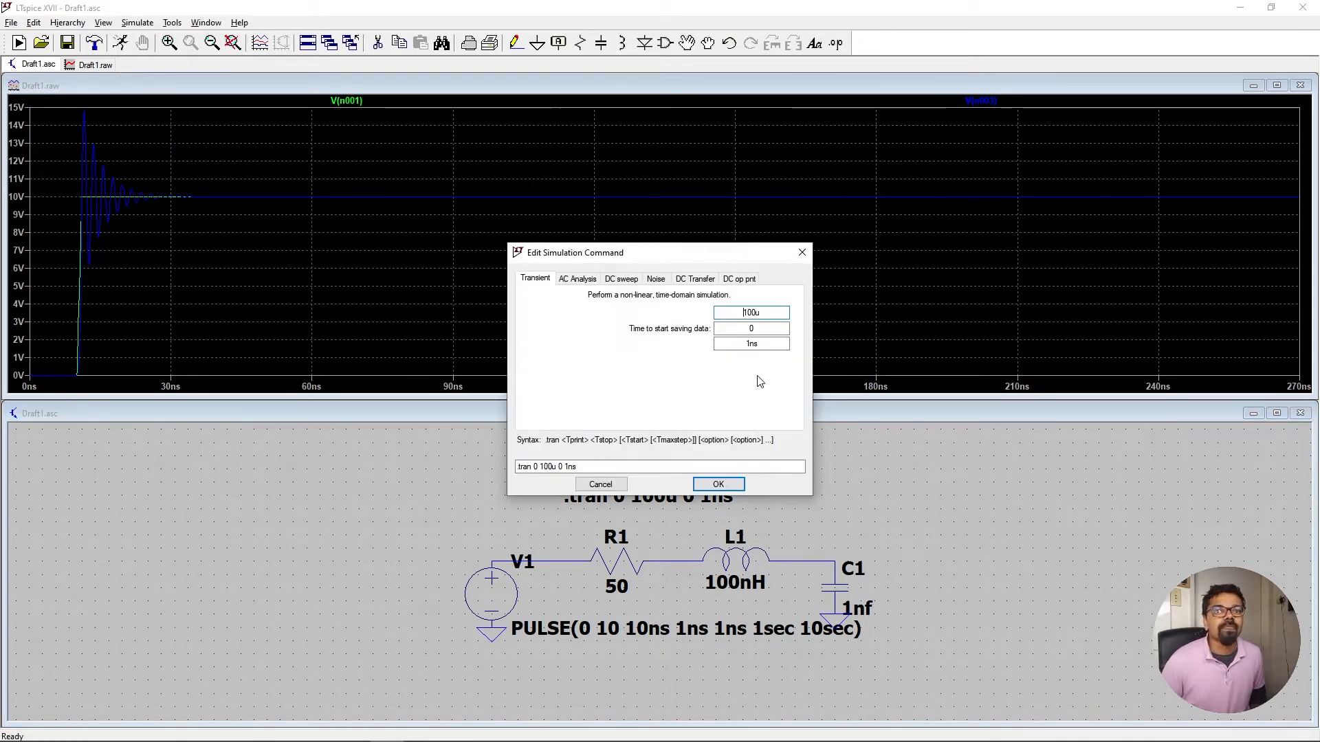
pyautogui.click(761, 314)
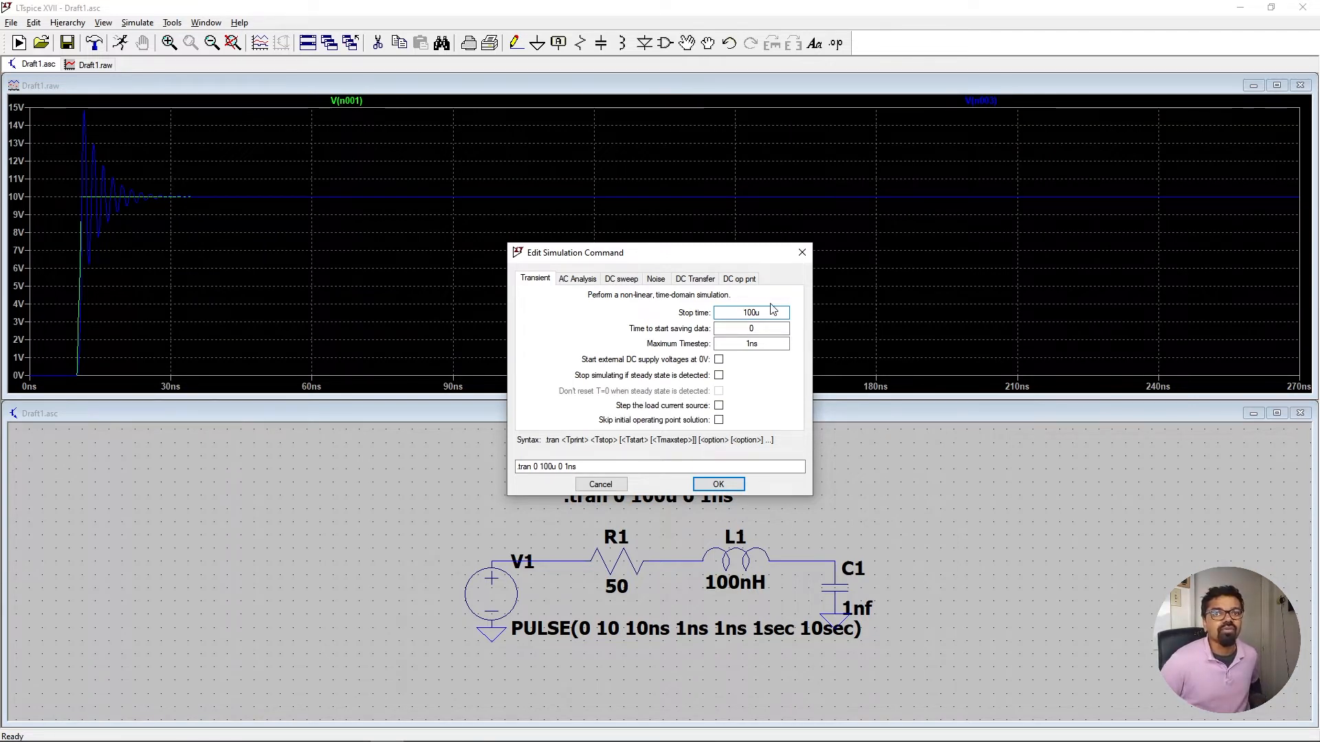
pyautogui.press('BackSpace')
pyautogui.press('BackSpace')
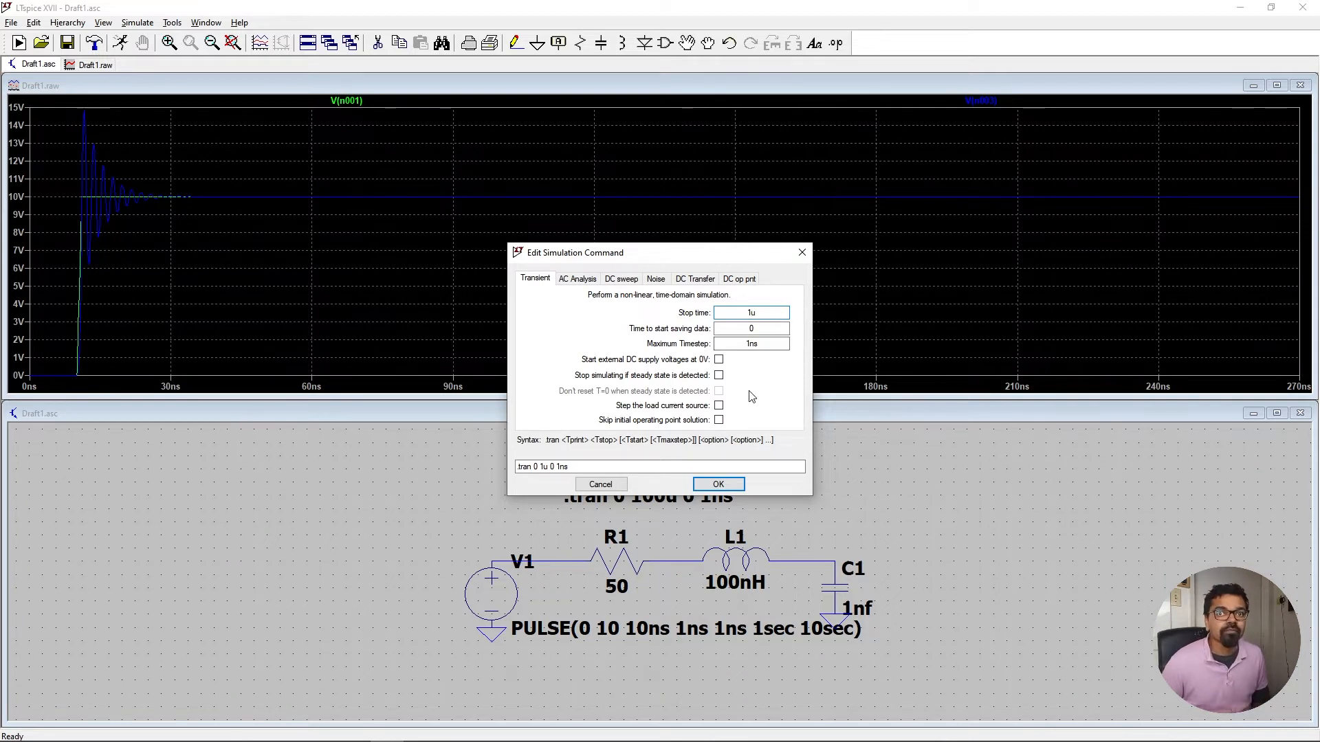
pyautogui.click(712, 483)
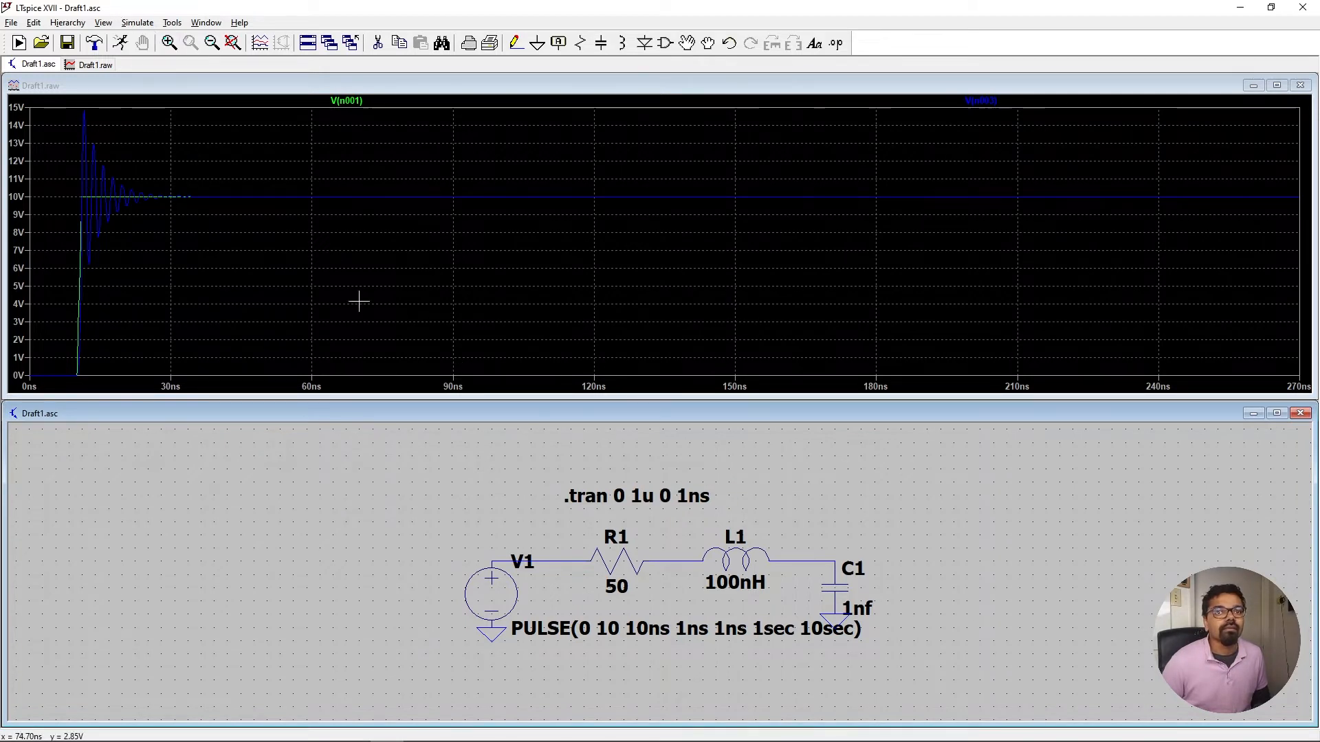
pyautogui.click(138, 23)
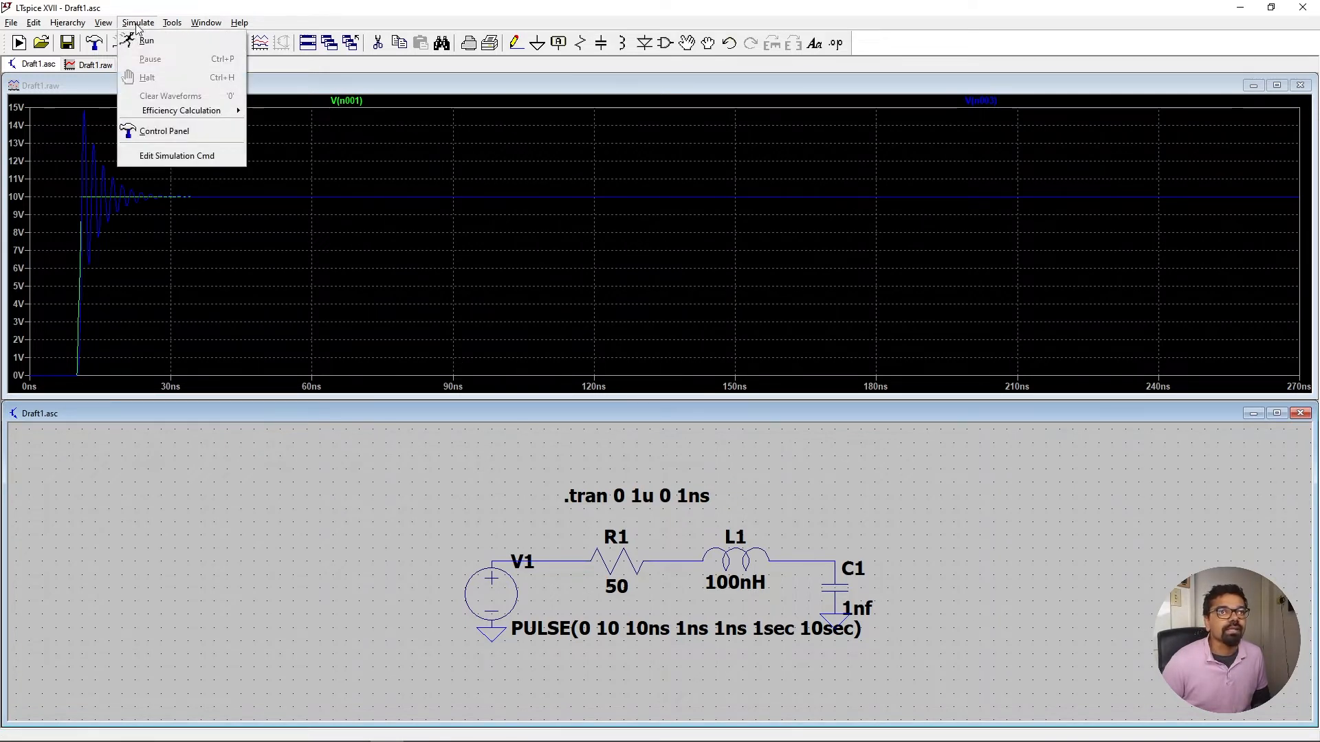
pyautogui.click(146, 40)
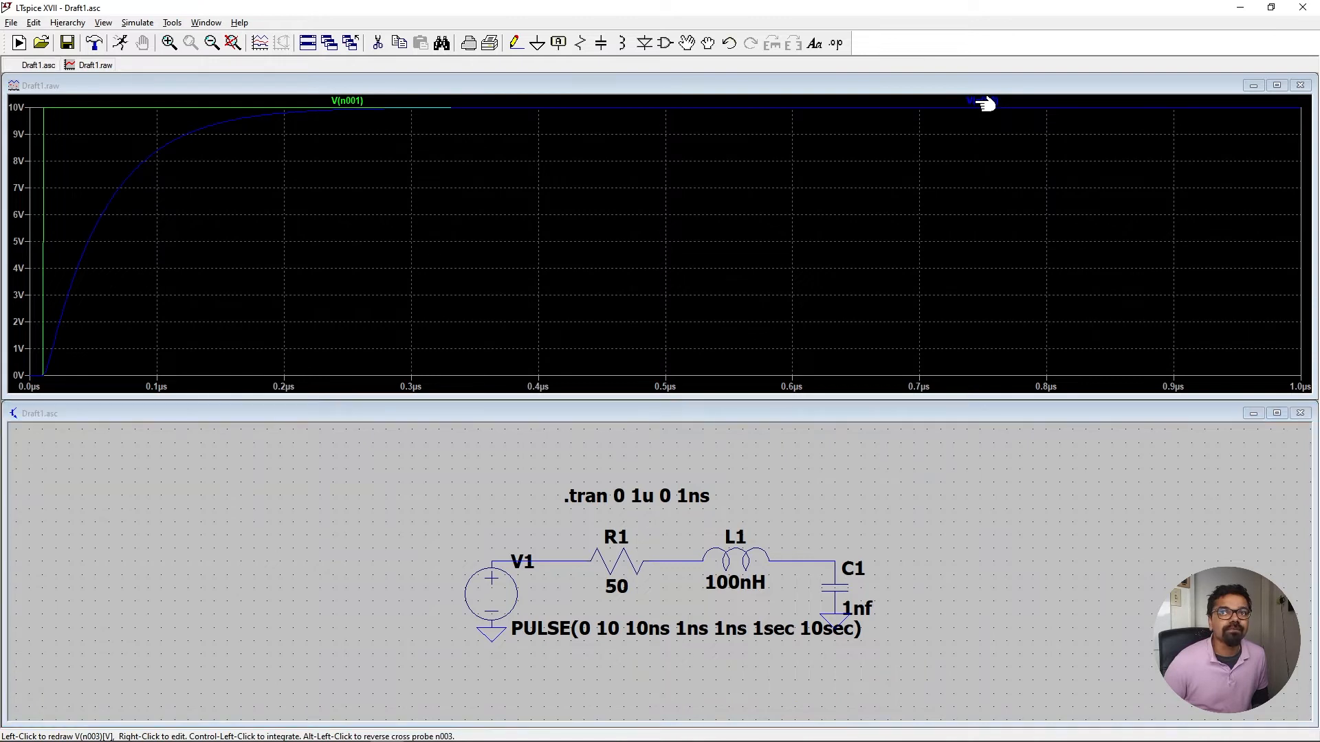
# Delete the V(n003) and V(n001) traces so the waveform plot is empty
pyautogui.click(985, 103)
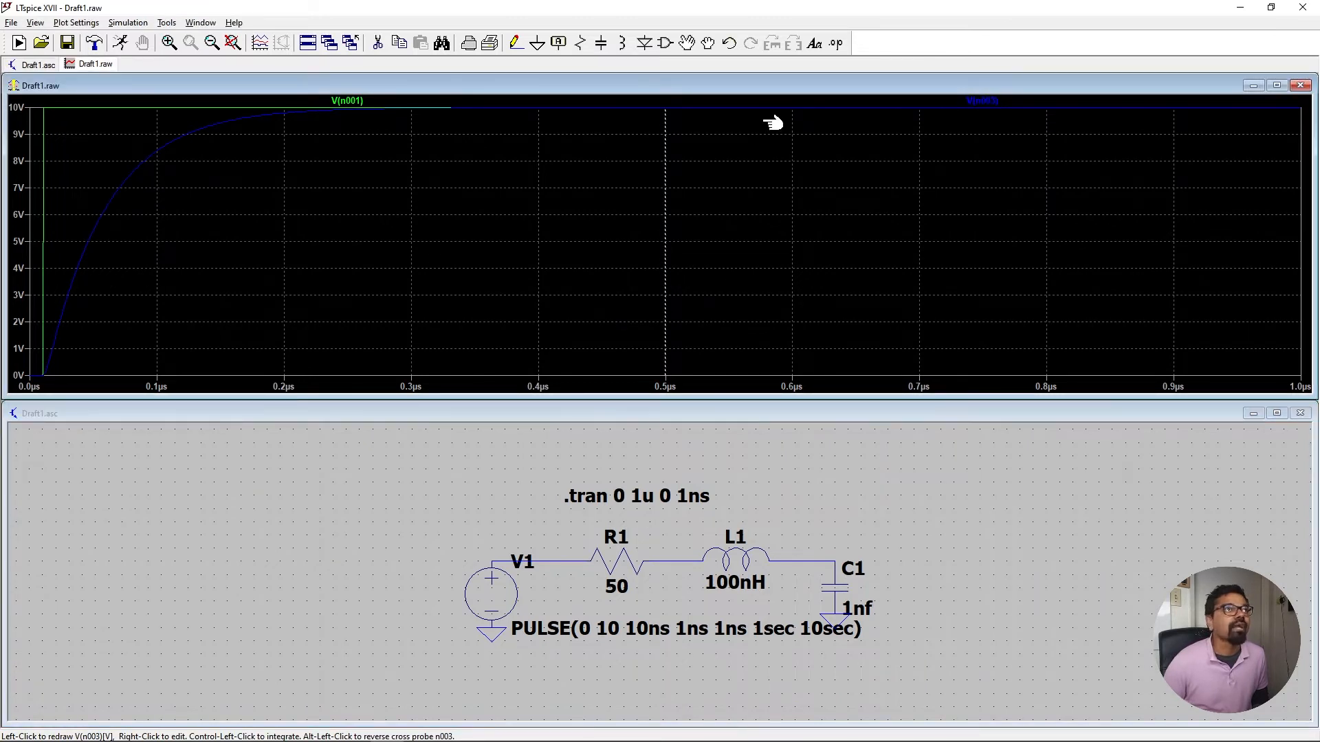
pyautogui.rightClick(983, 101)
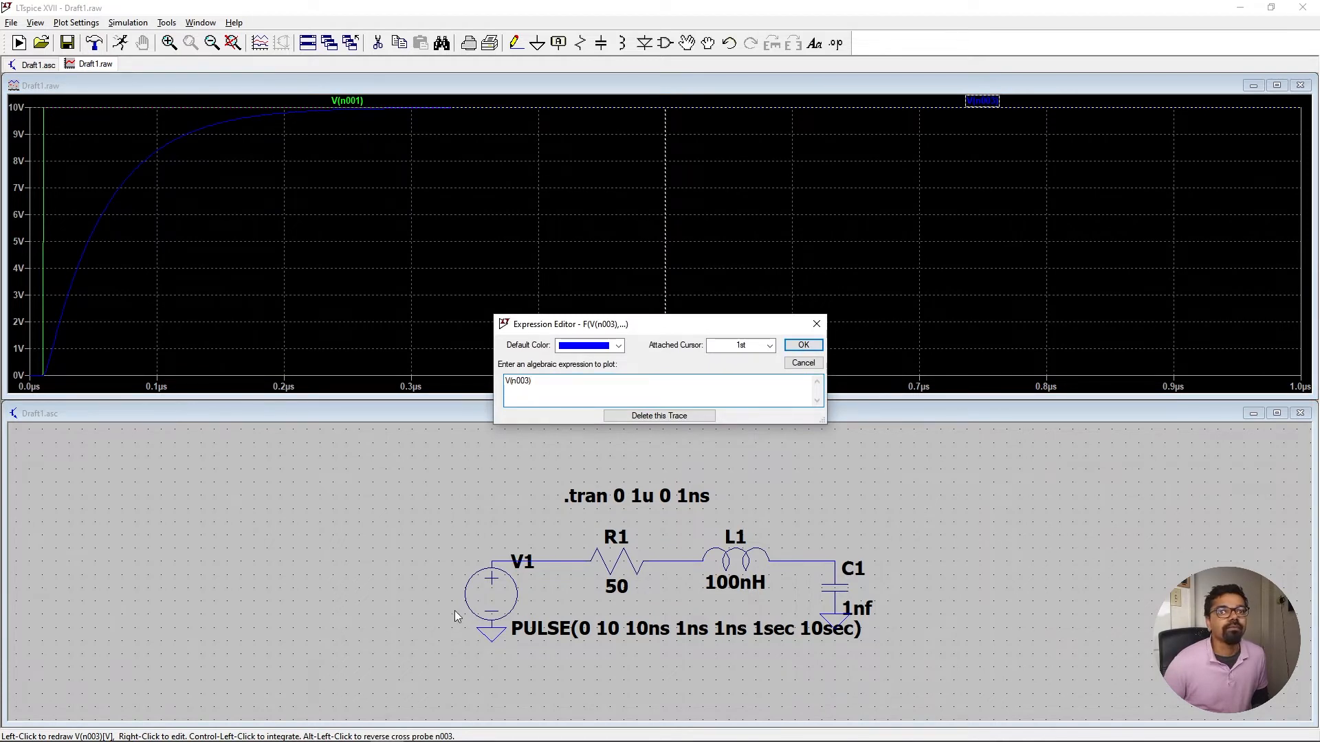
pyautogui.click(657, 417)
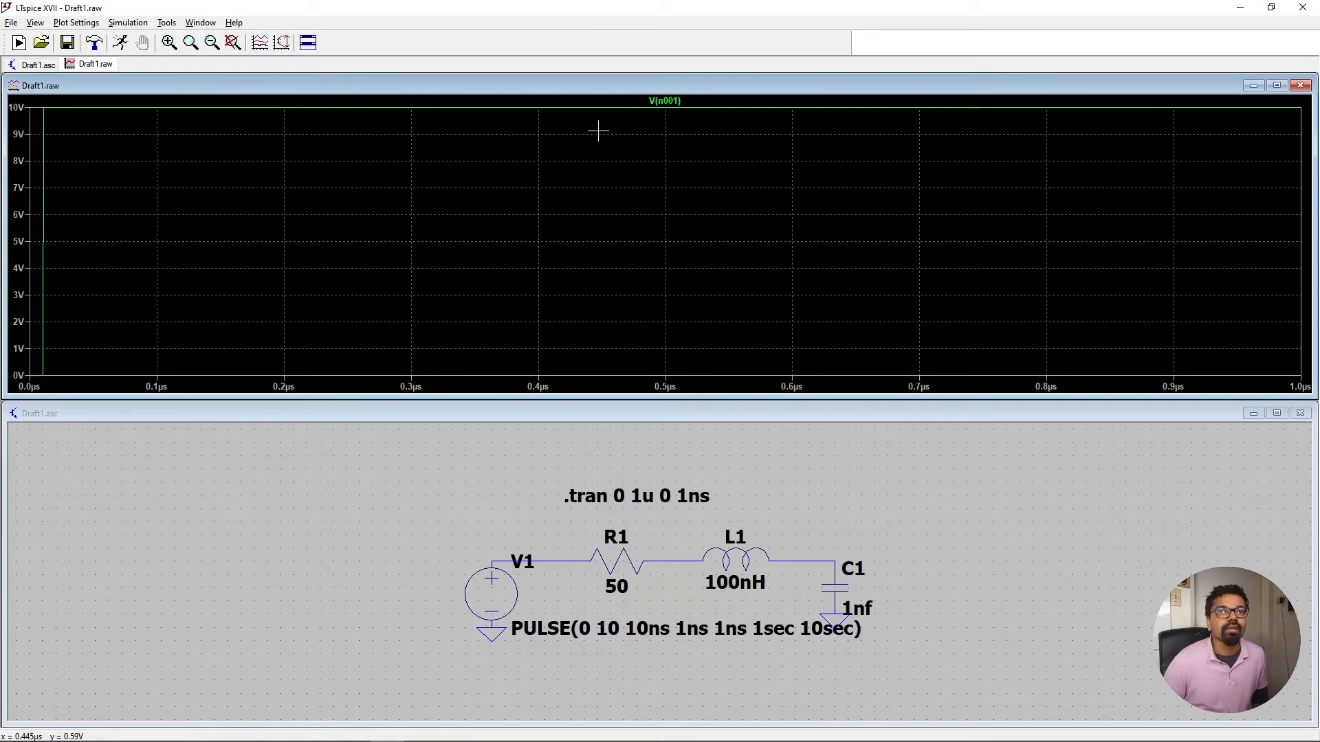
pyautogui.rightClick(672, 101)
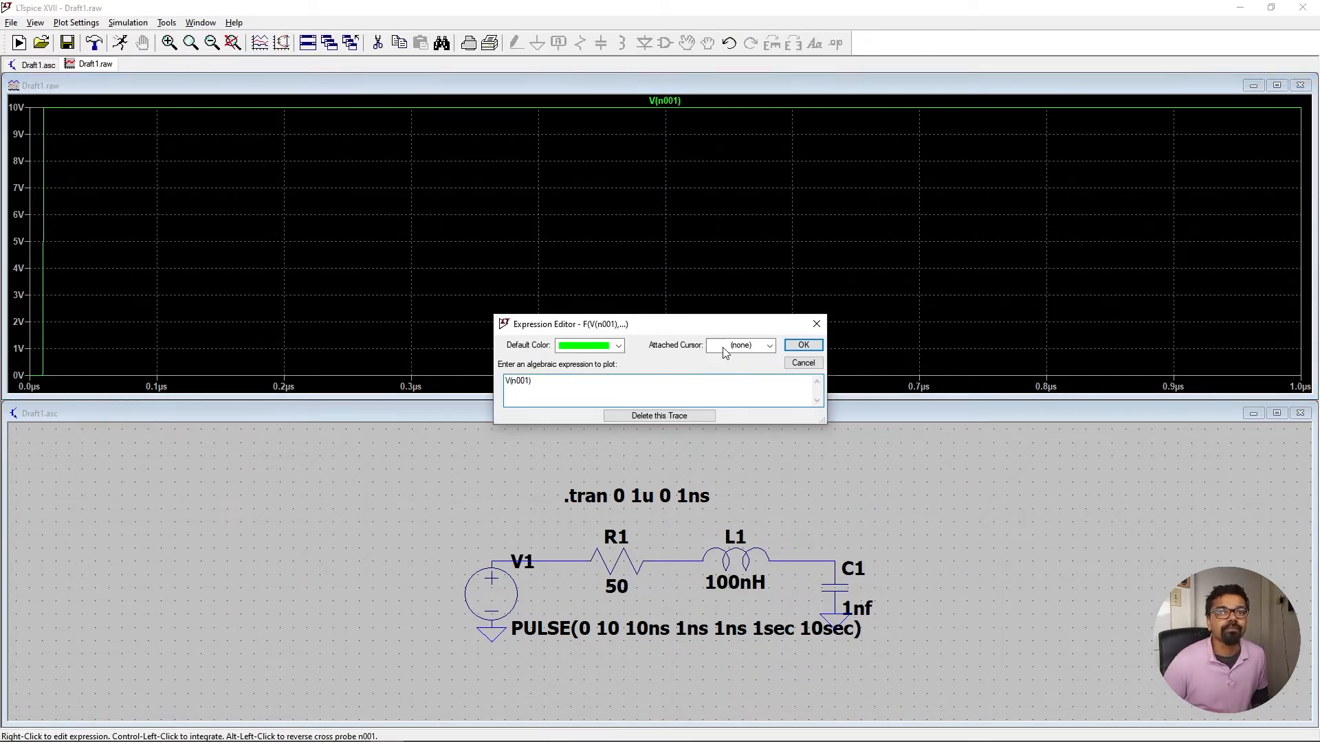
pyautogui.click(690, 415)
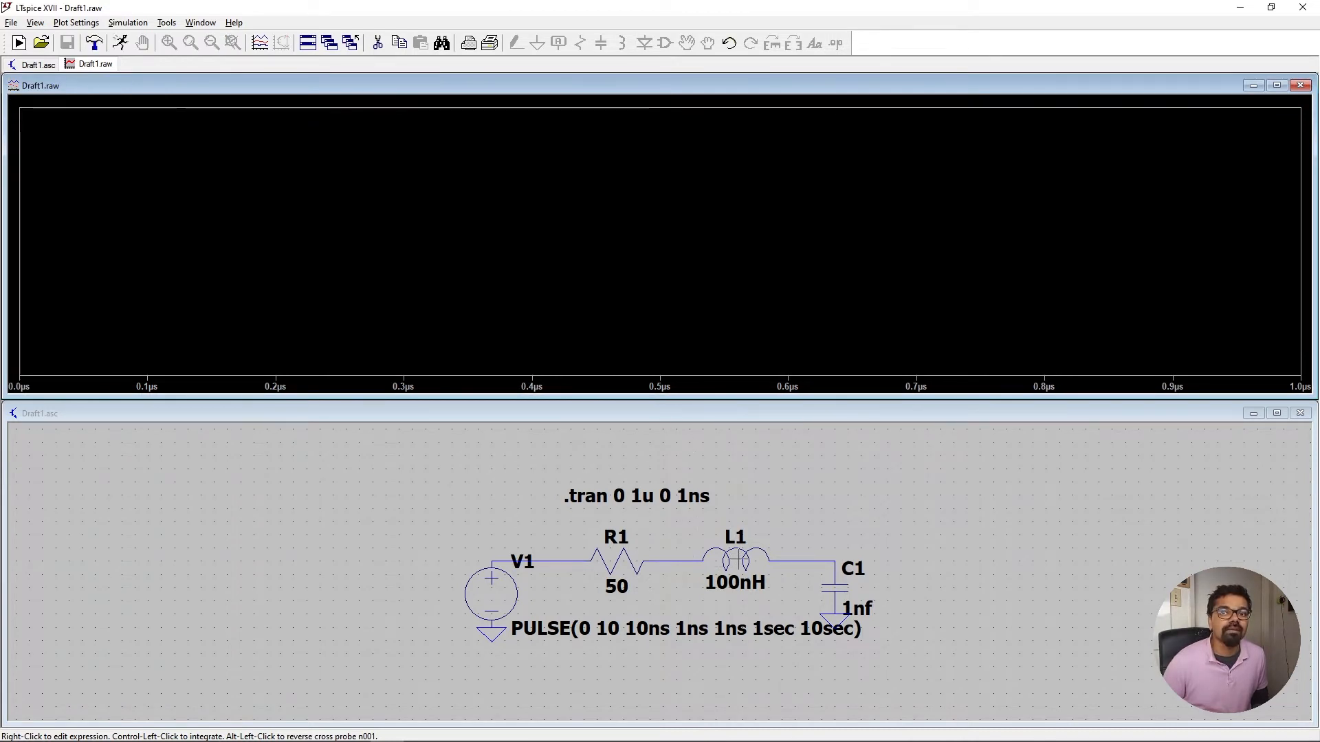
# Plot the current through L1, the voltages at the L1–C1 and V1–R1 nodes, and the current through R1
pyautogui.click(737, 560)
pyautogui.click(737, 560)
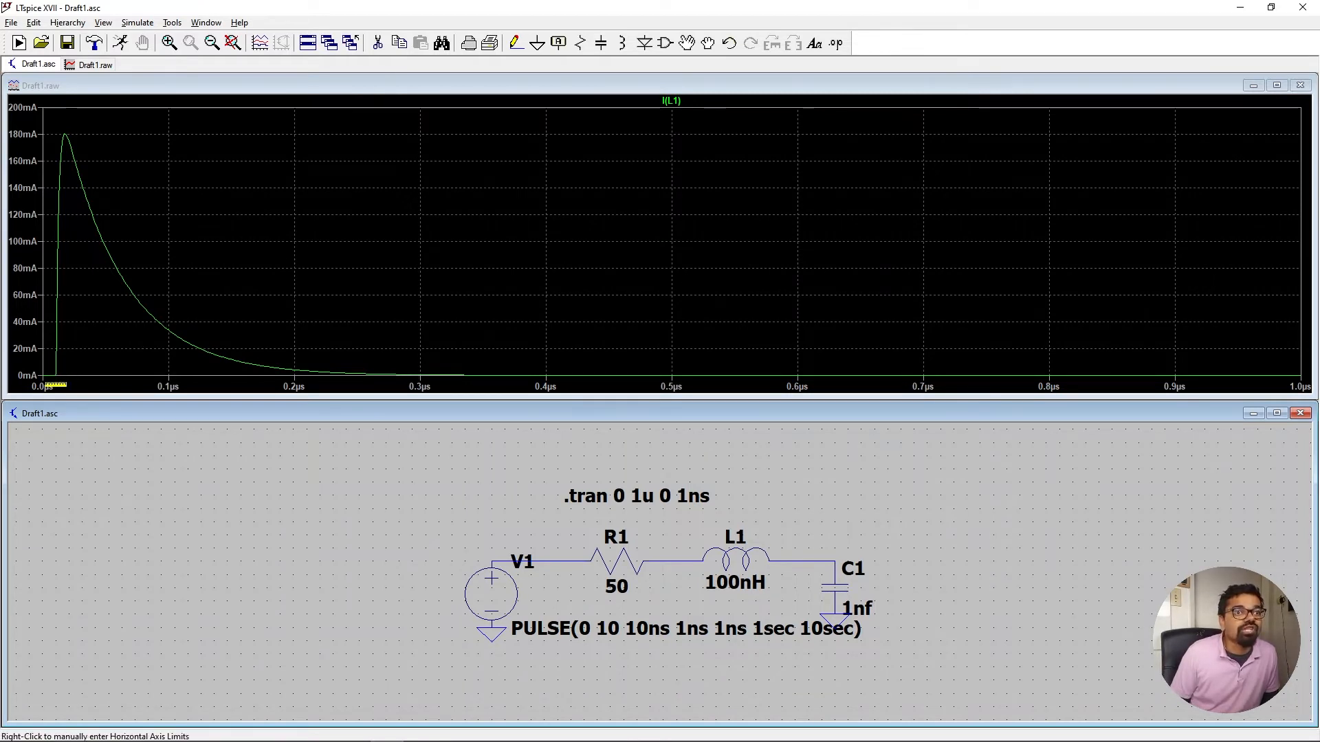
pyautogui.click(833, 551)
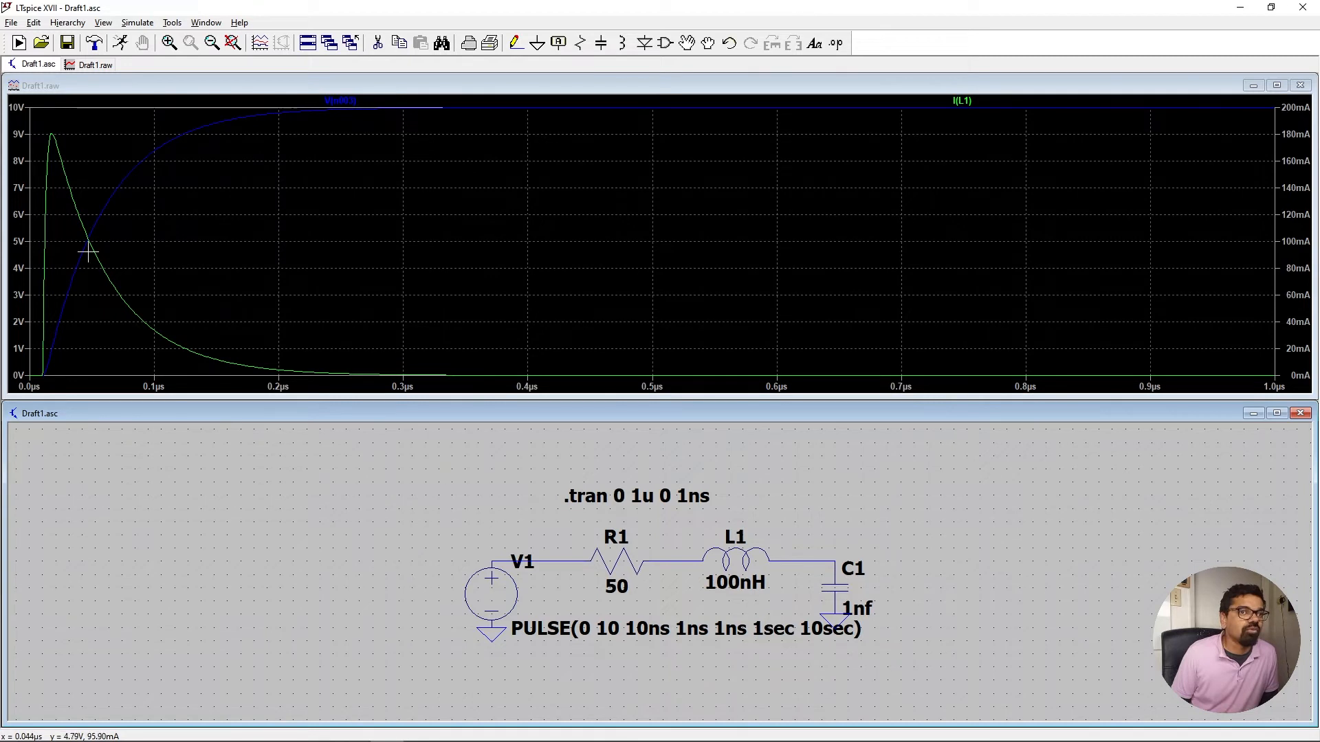
pyautogui.click(514, 553)
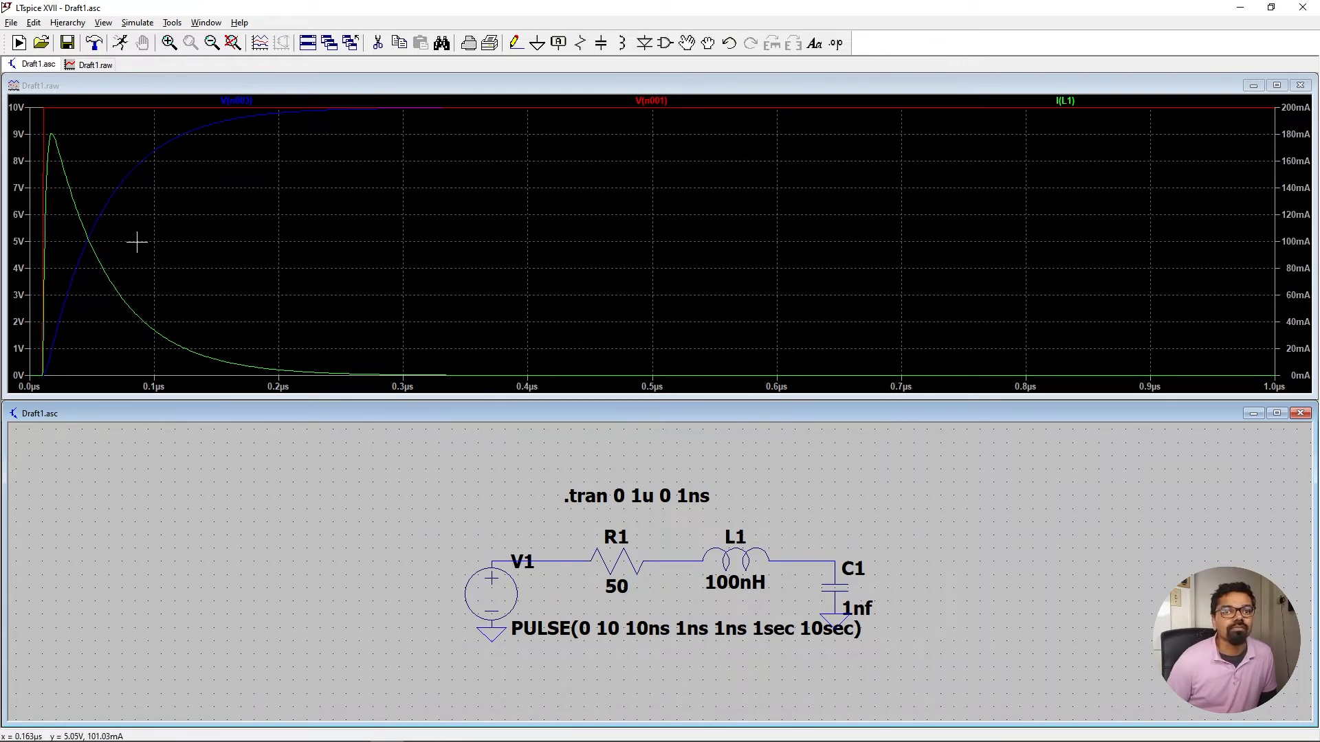
pyautogui.click(620, 554)
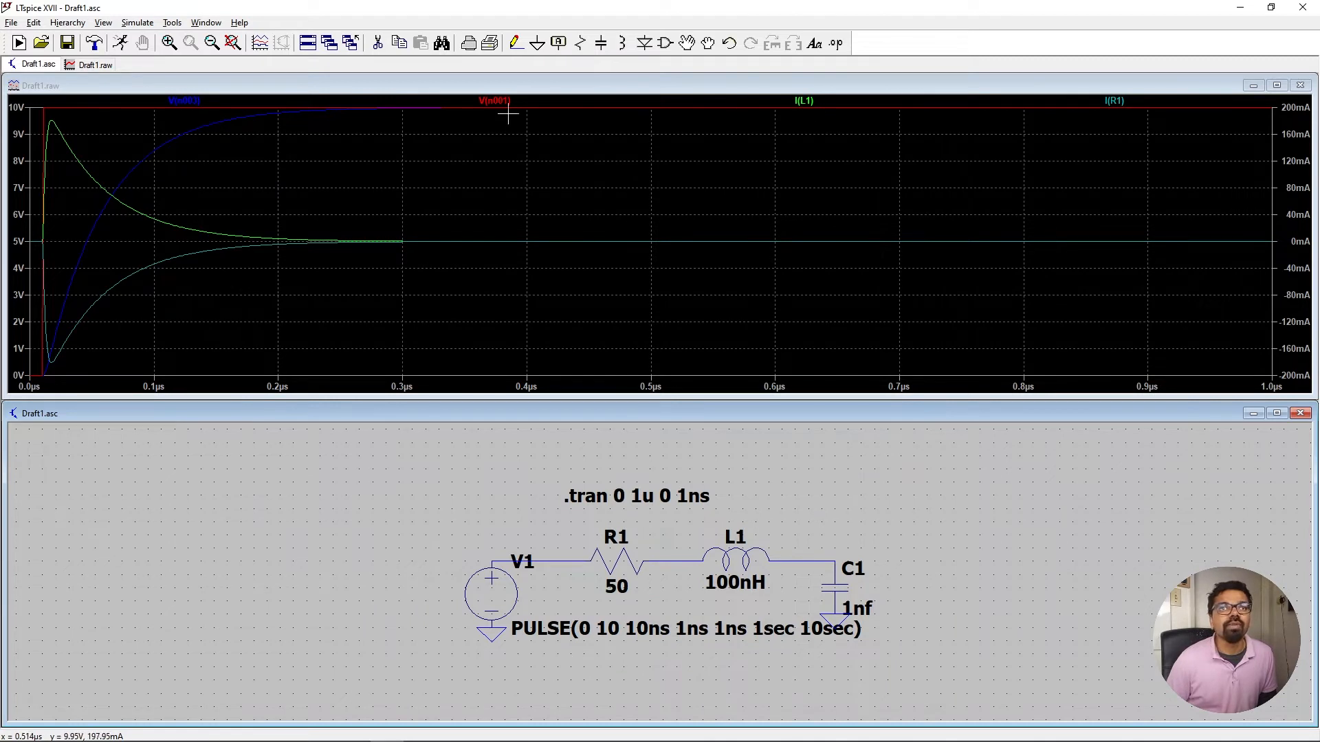
# Attach a cursor to the I(R1) trace and delete the V(n001) trace from the plot
pyautogui.click(1116, 100)
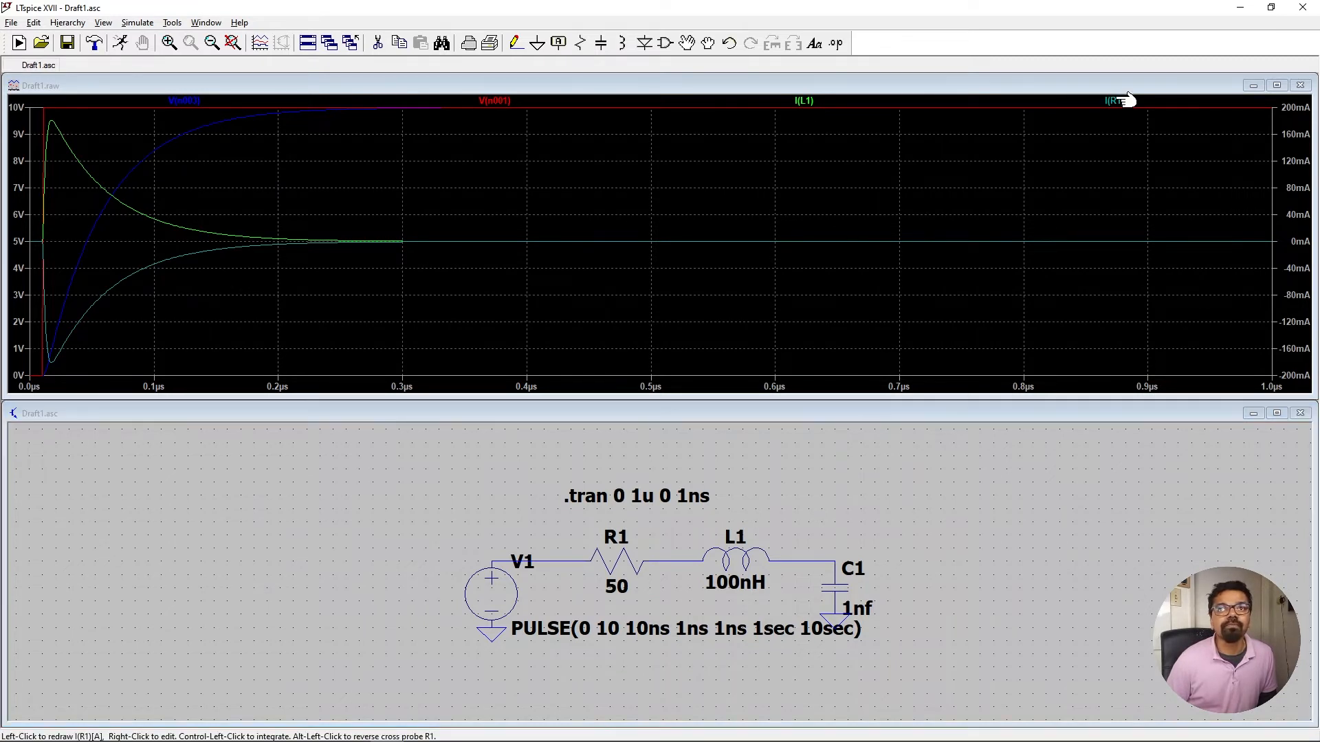
pyautogui.rightClick(803, 103)
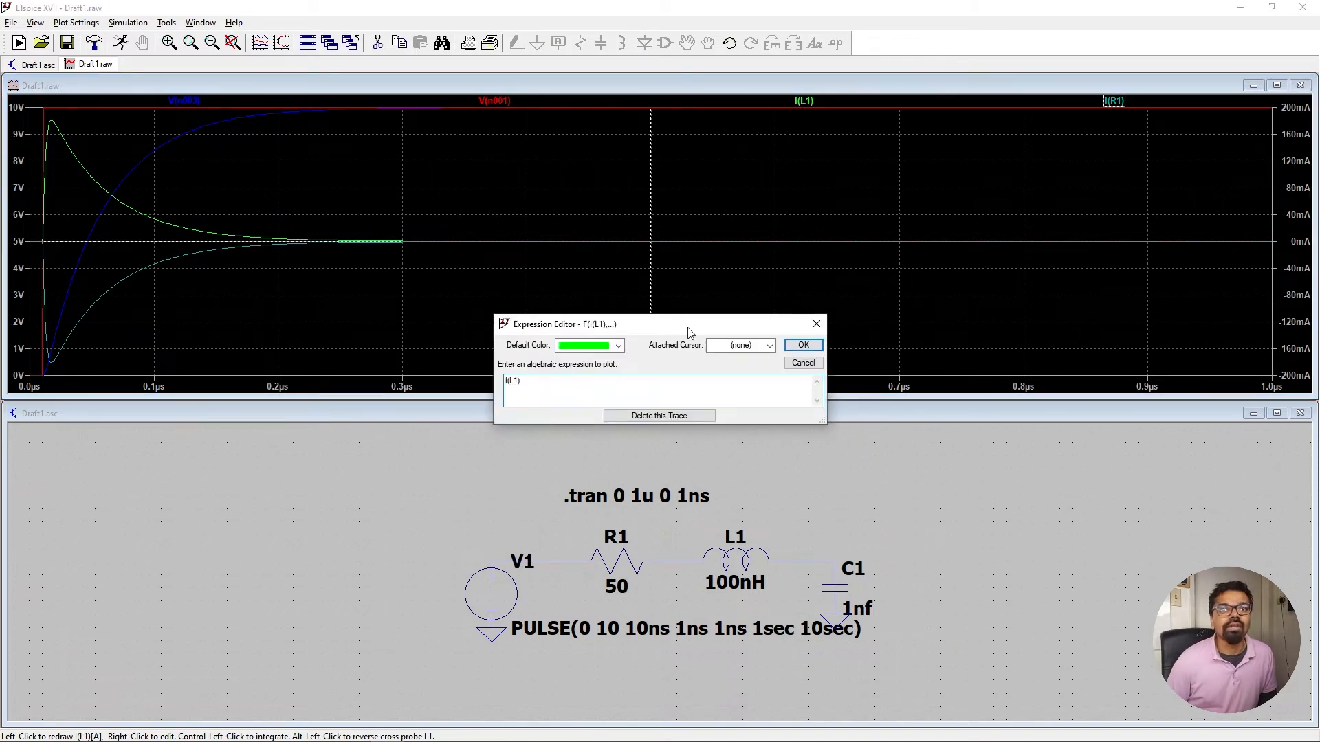
pyautogui.click(803, 345)
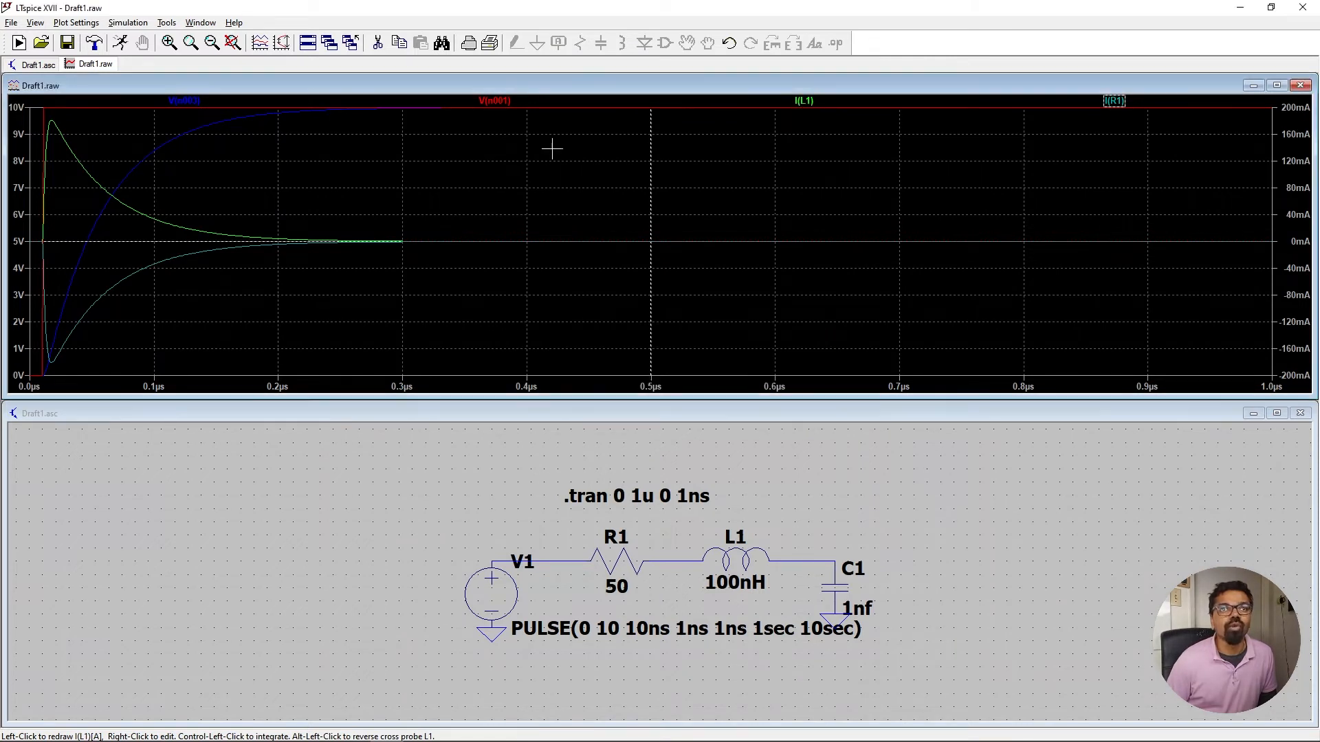
pyautogui.rightClick(500, 104)
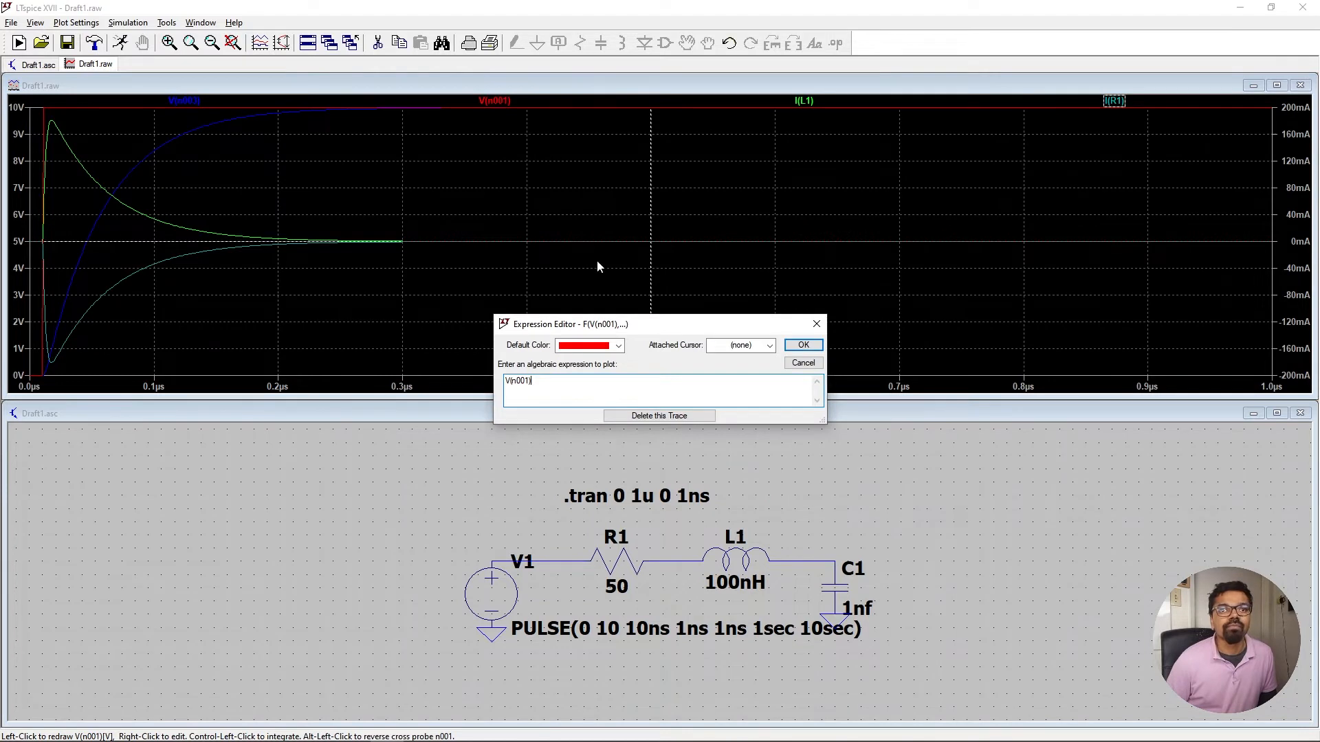
pyautogui.click(654, 416)
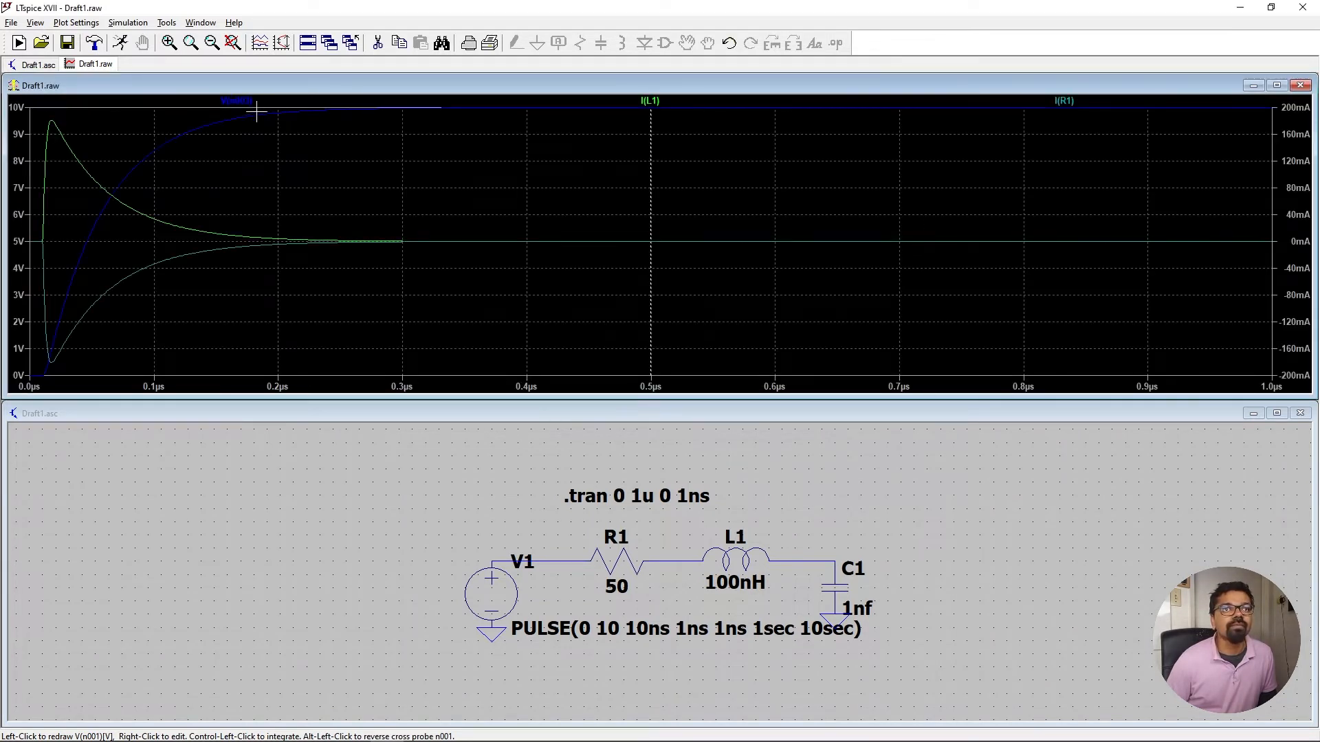
# Delete the V(n003) trace from the waveform plot, keeping the two current traces
pyautogui.rightClick(251, 103)
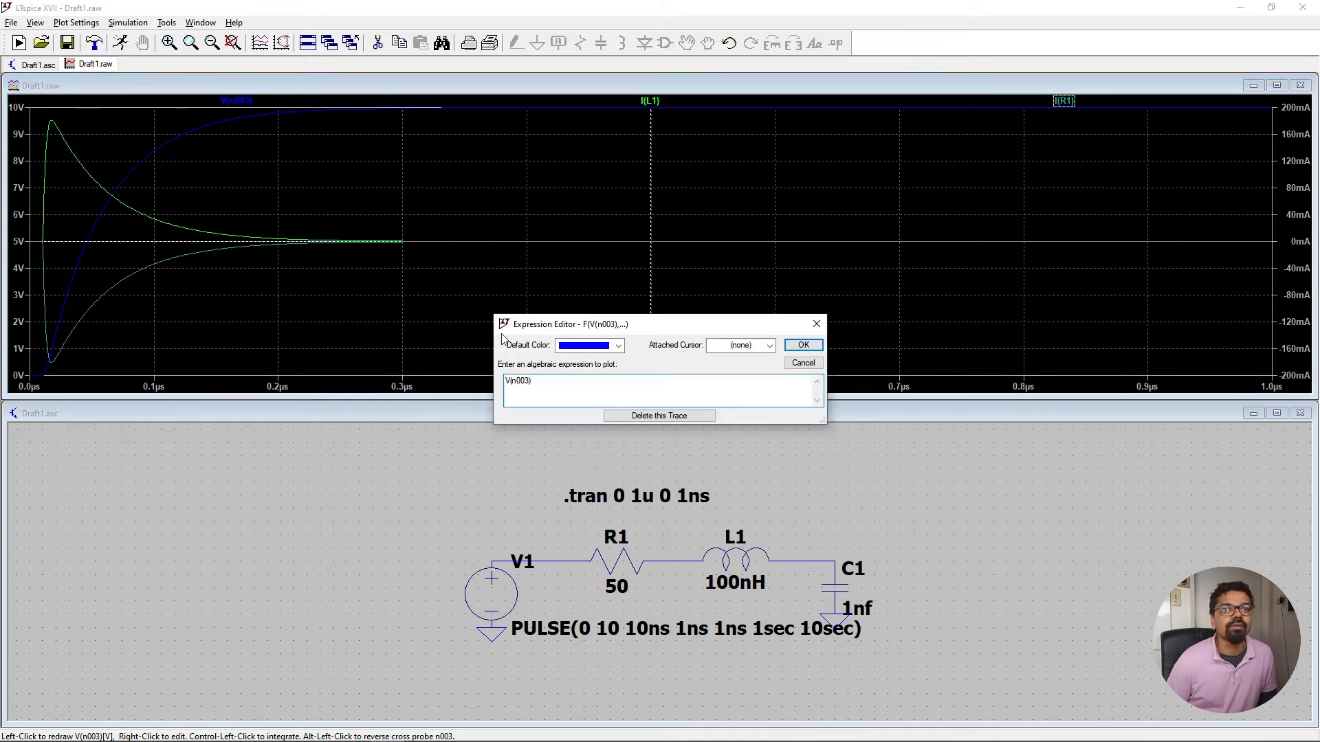
pyautogui.click(658, 416)
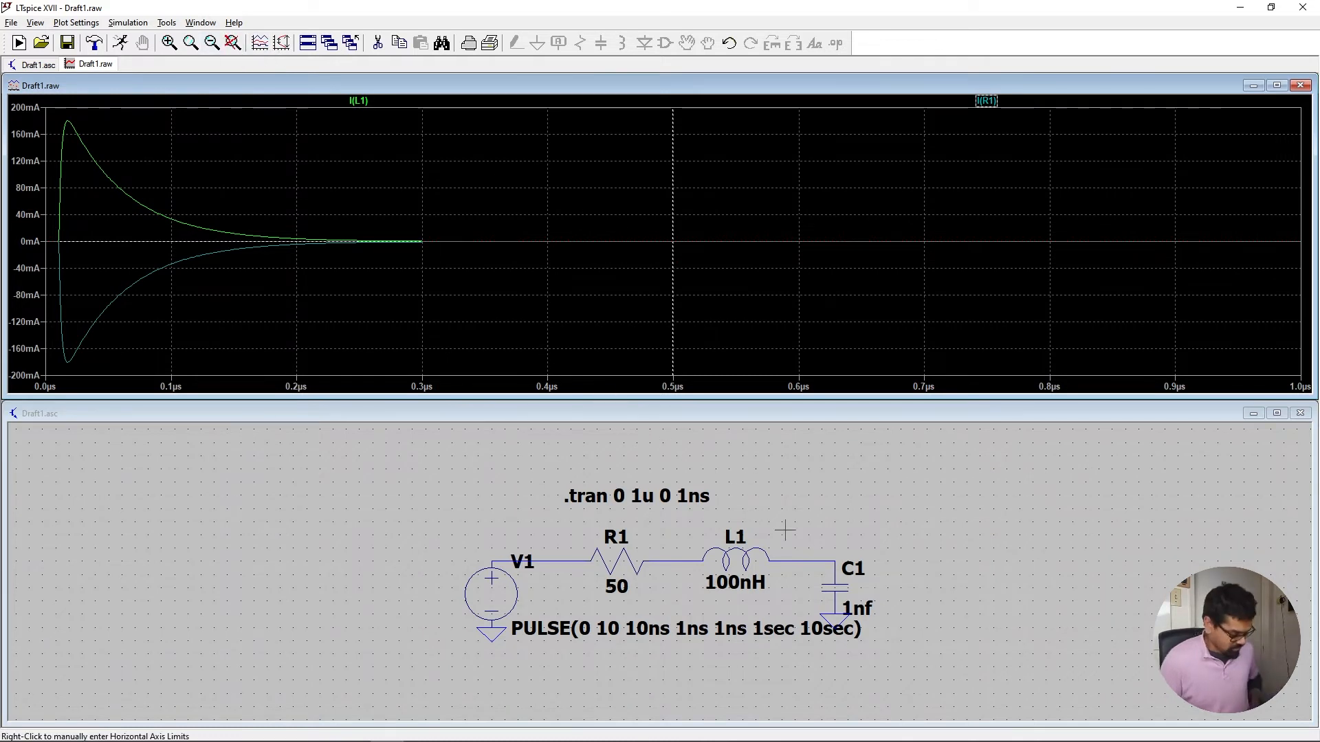
# Place a grounded vertical resistor to the right of C1 and wire its upper end to the L1–C1 node
pyautogui.click(954, 563)
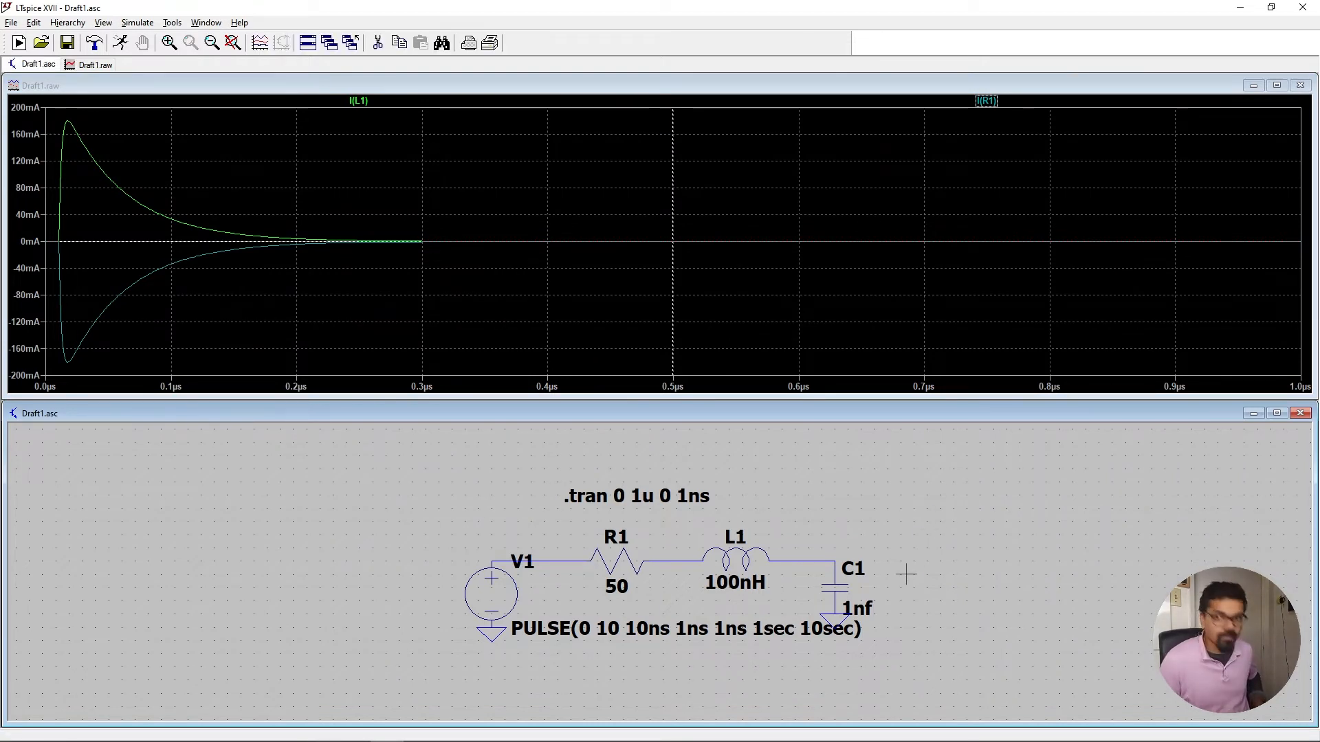
pyautogui.press('r')
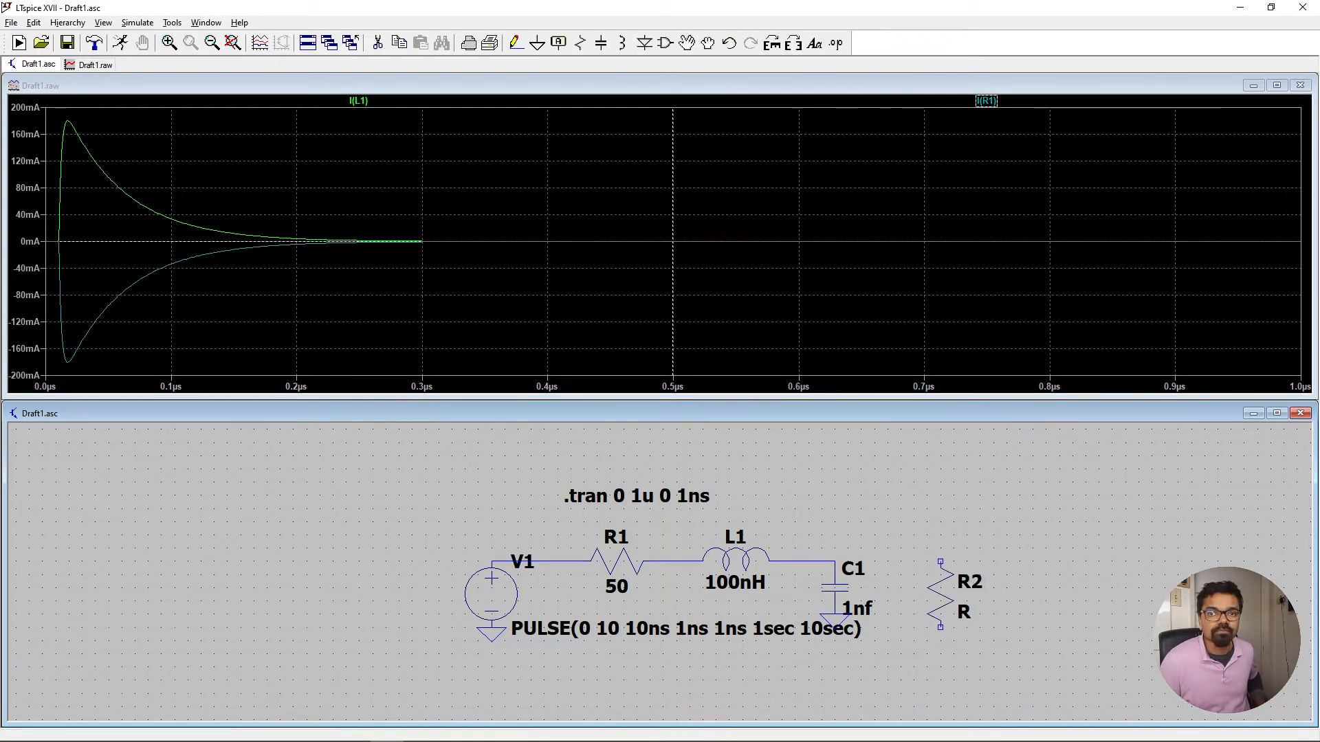
pyautogui.click(940, 561)
pyautogui.press('Escape')
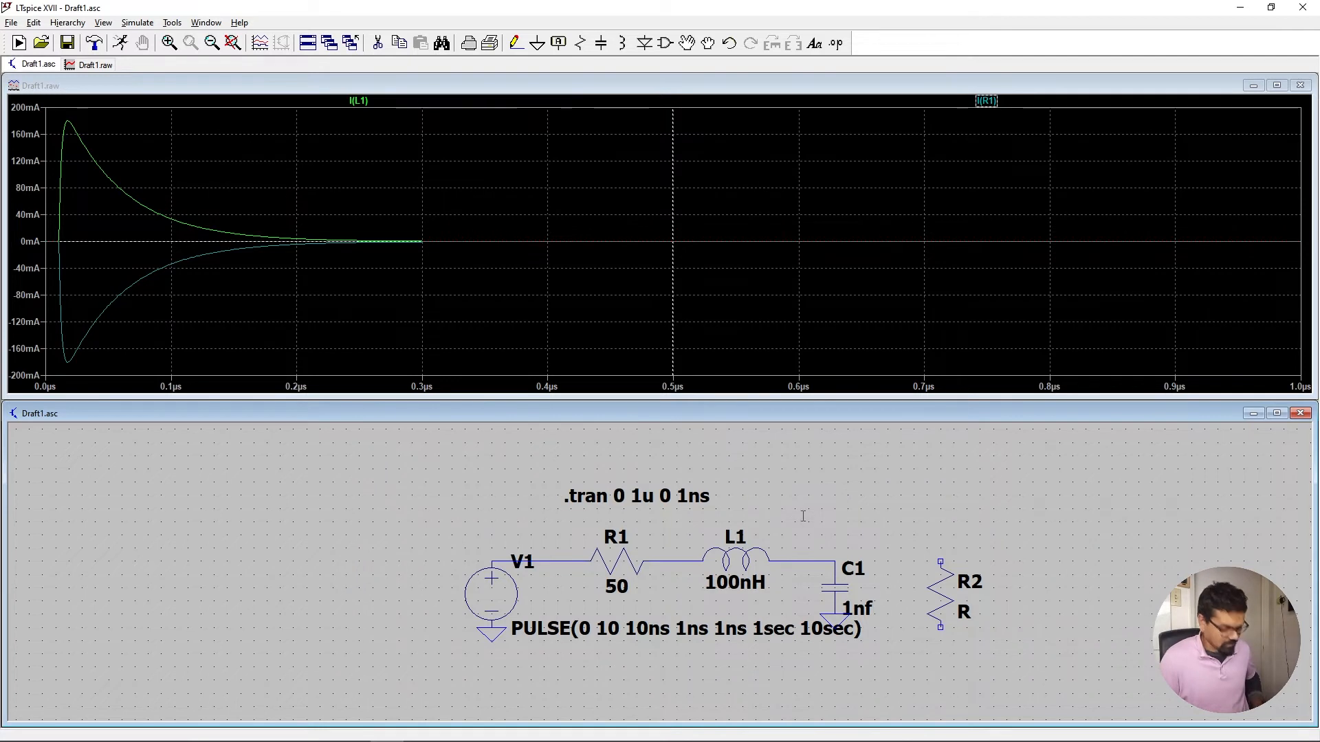
pyautogui.press('g')
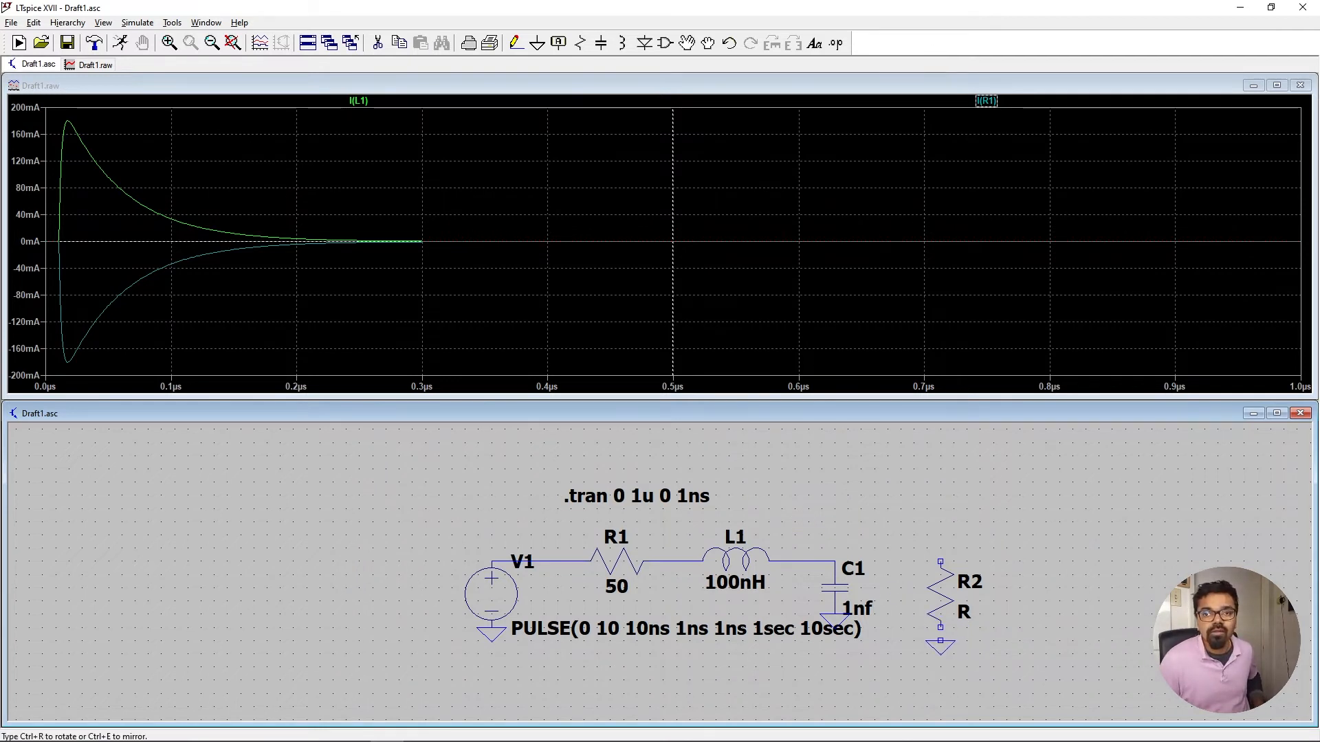
pyautogui.click(941, 628)
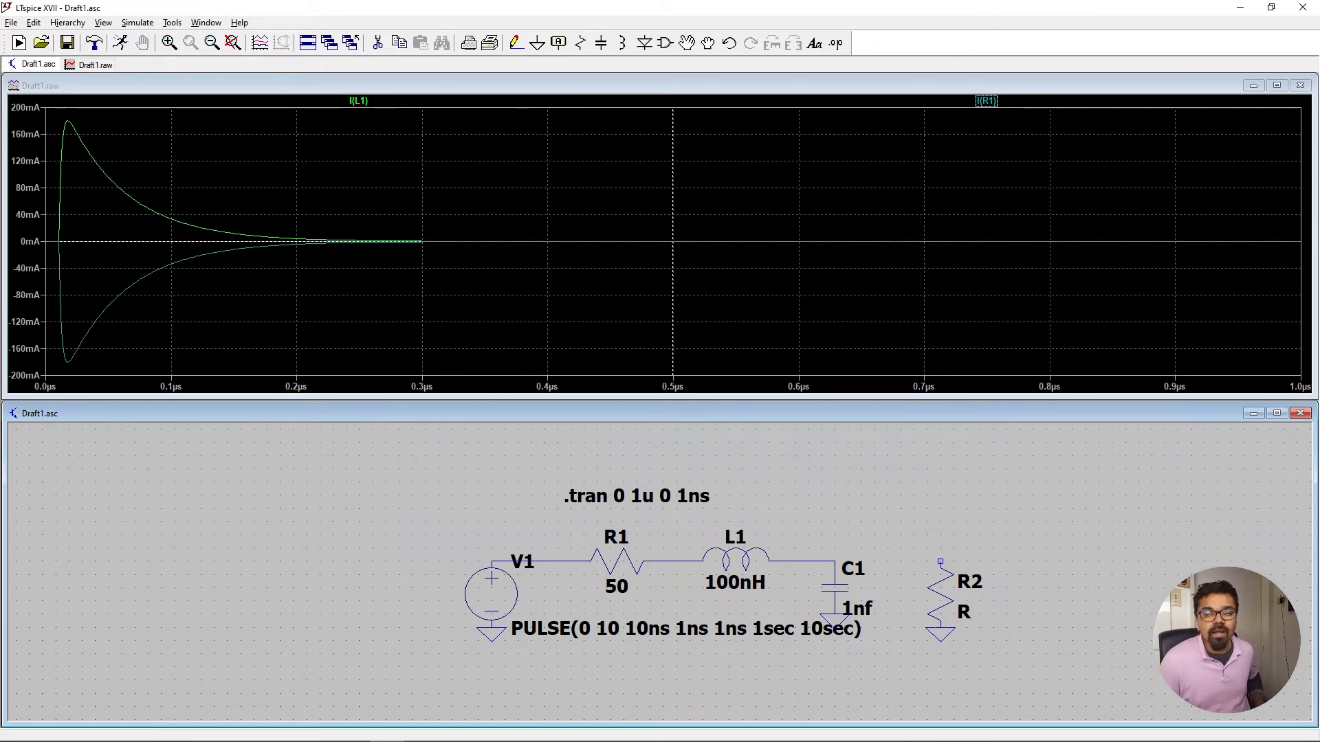
pyautogui.press('Escape')
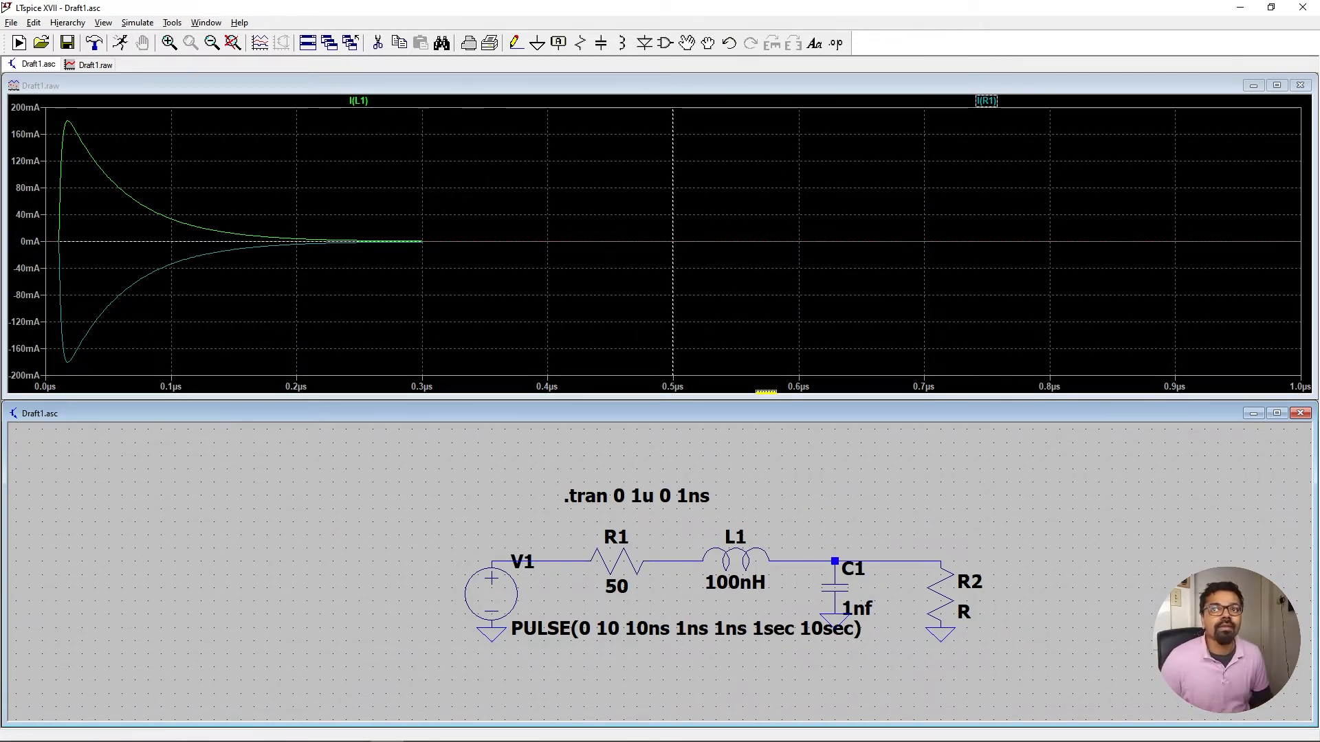
# Set the resistance of R2 to 100 ohms and check the pulse settings of V1
pyautogui.click(143, 25)
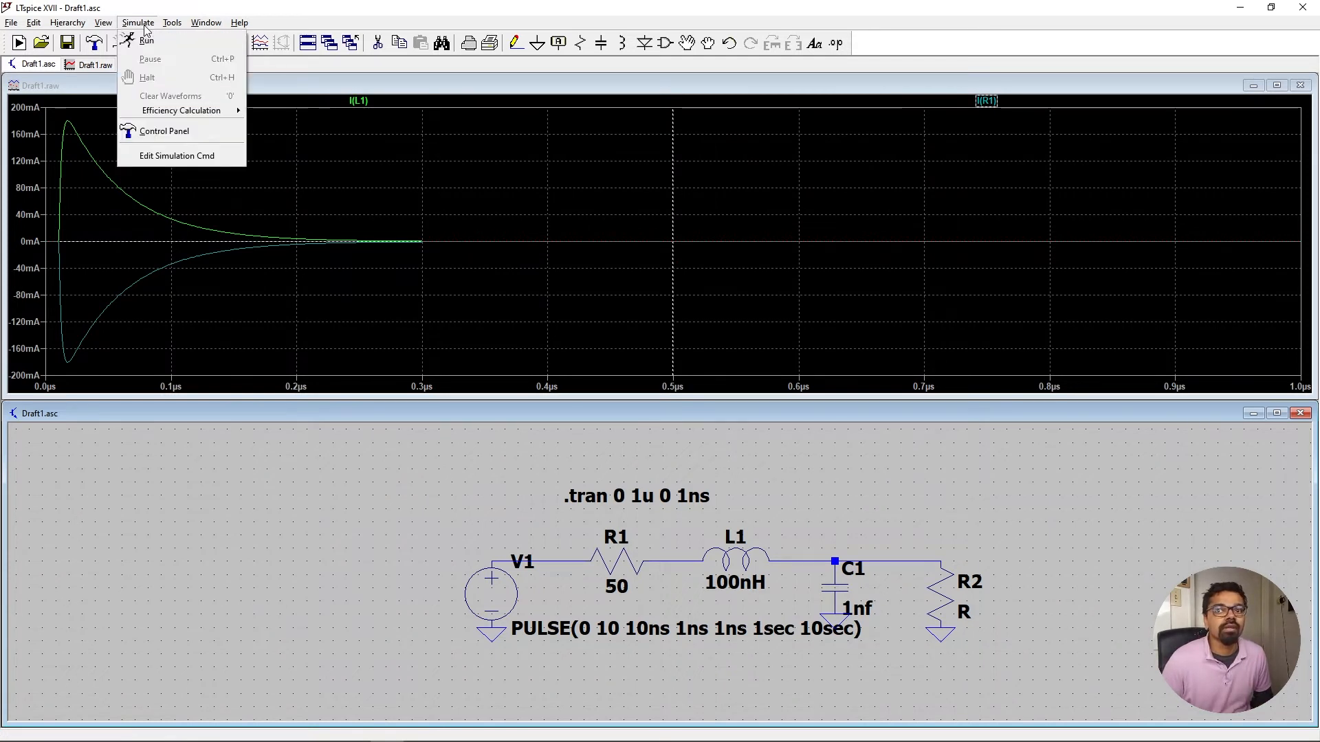
pyautogui.click(829, 466)
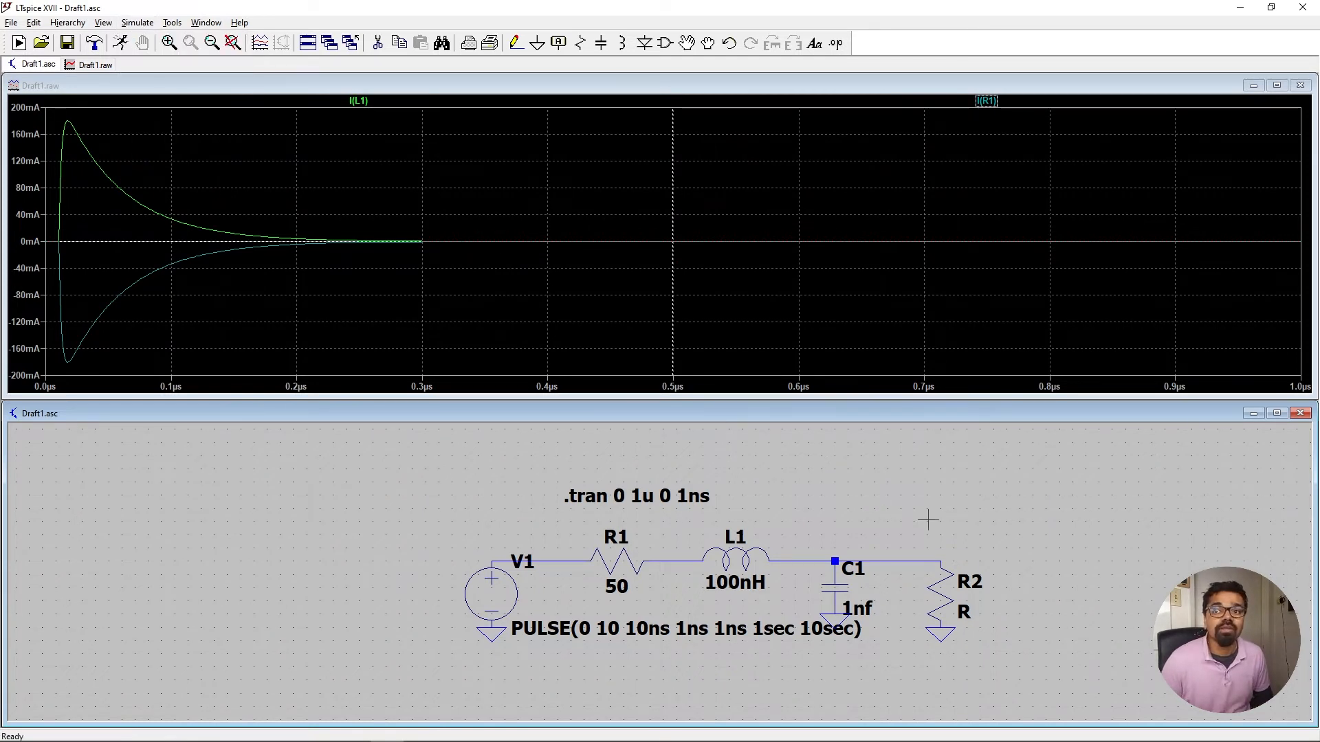
pyautogui.rightClick(946, 599)
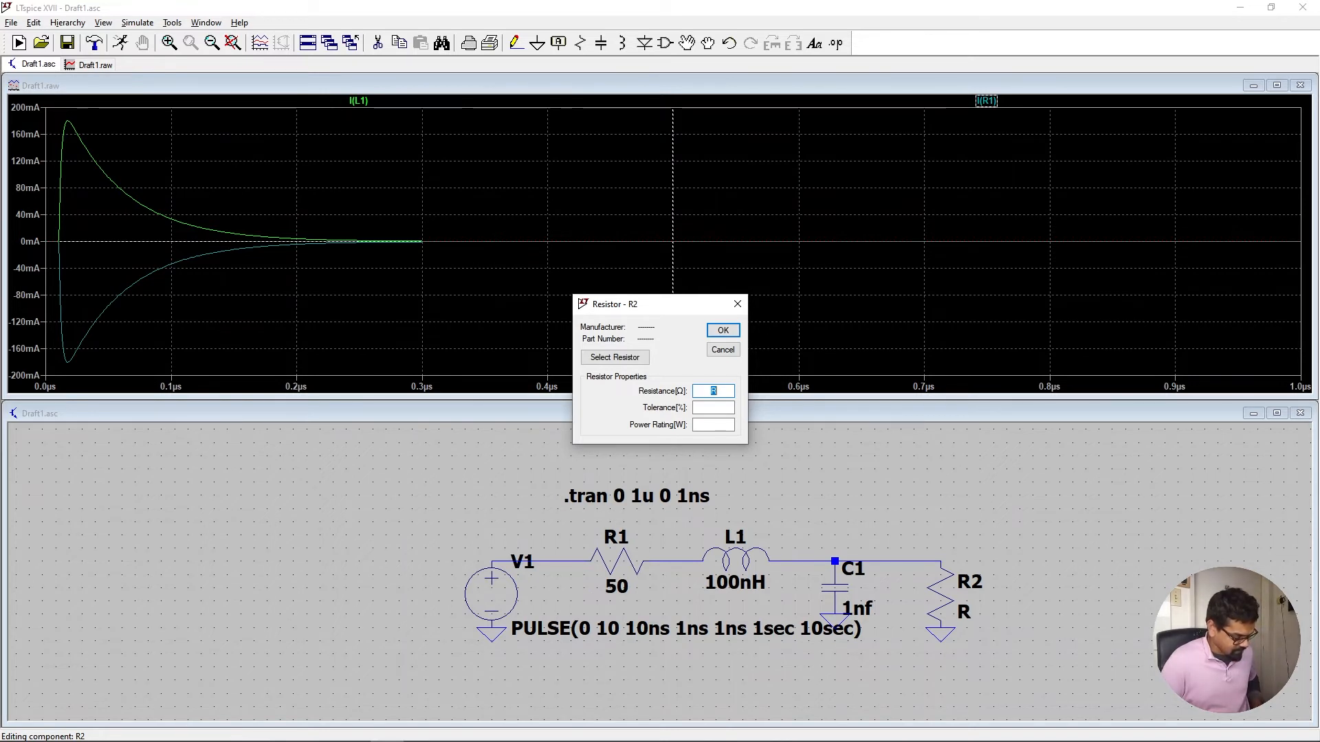
pyautogui.write('100')
pyautogui.press('Return')
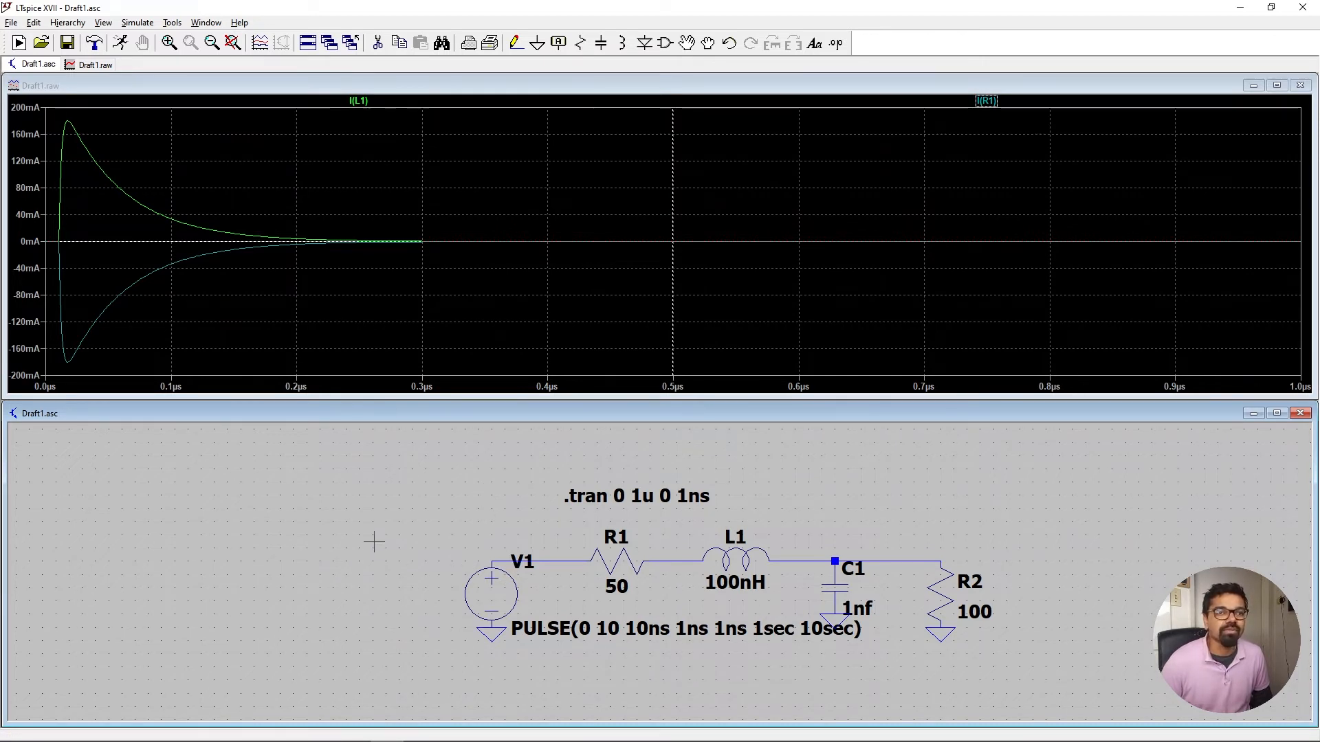
pyautogui.rightClick(484, 589)
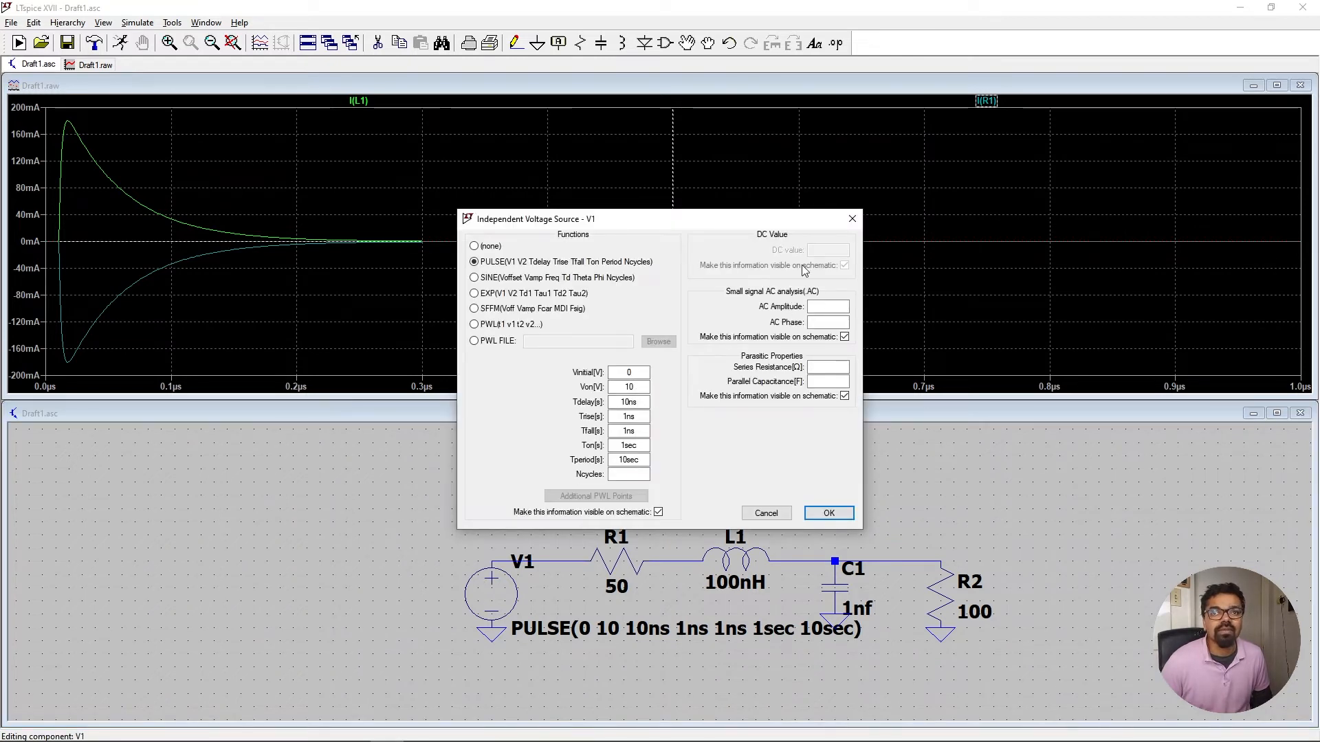
pyautogui.click(850, 220)
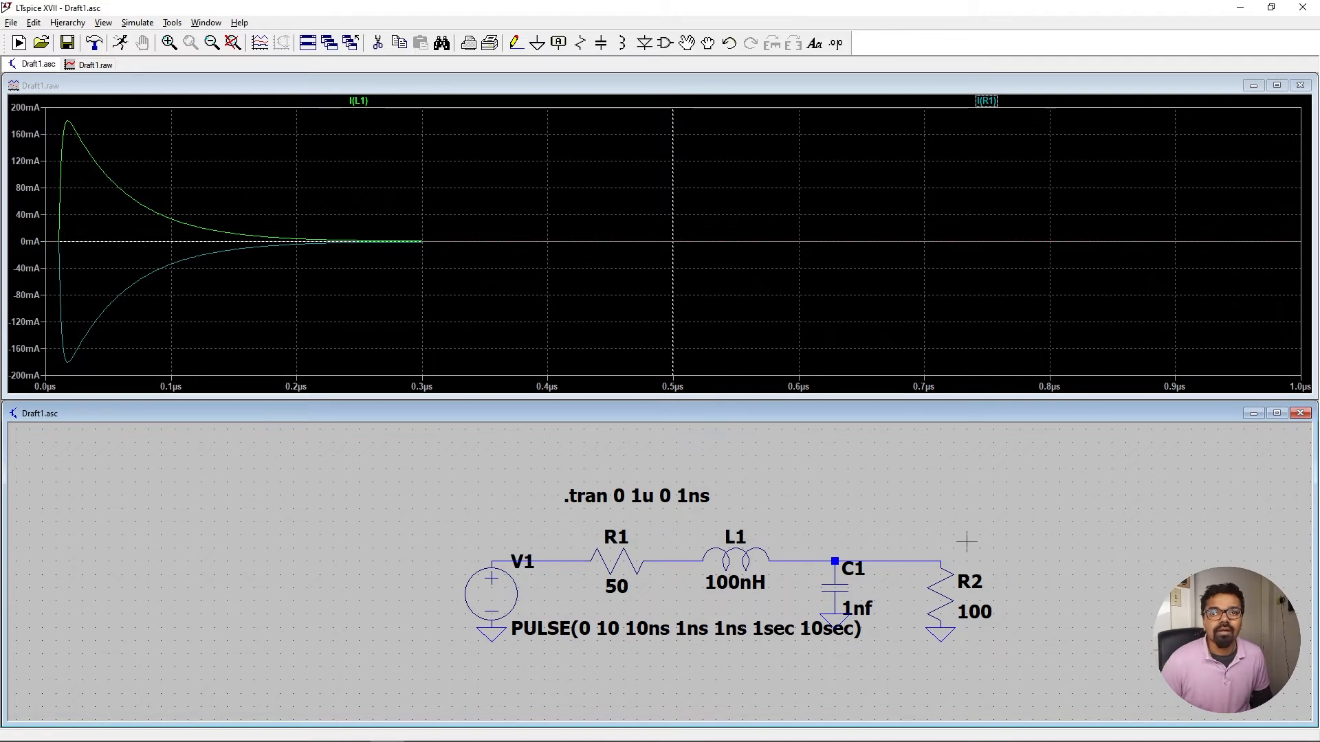
# Set the resistance of R2 to 1 ohm and the resistance of R1 to 10 ohms
pyautogui.rightClick(952, 605)
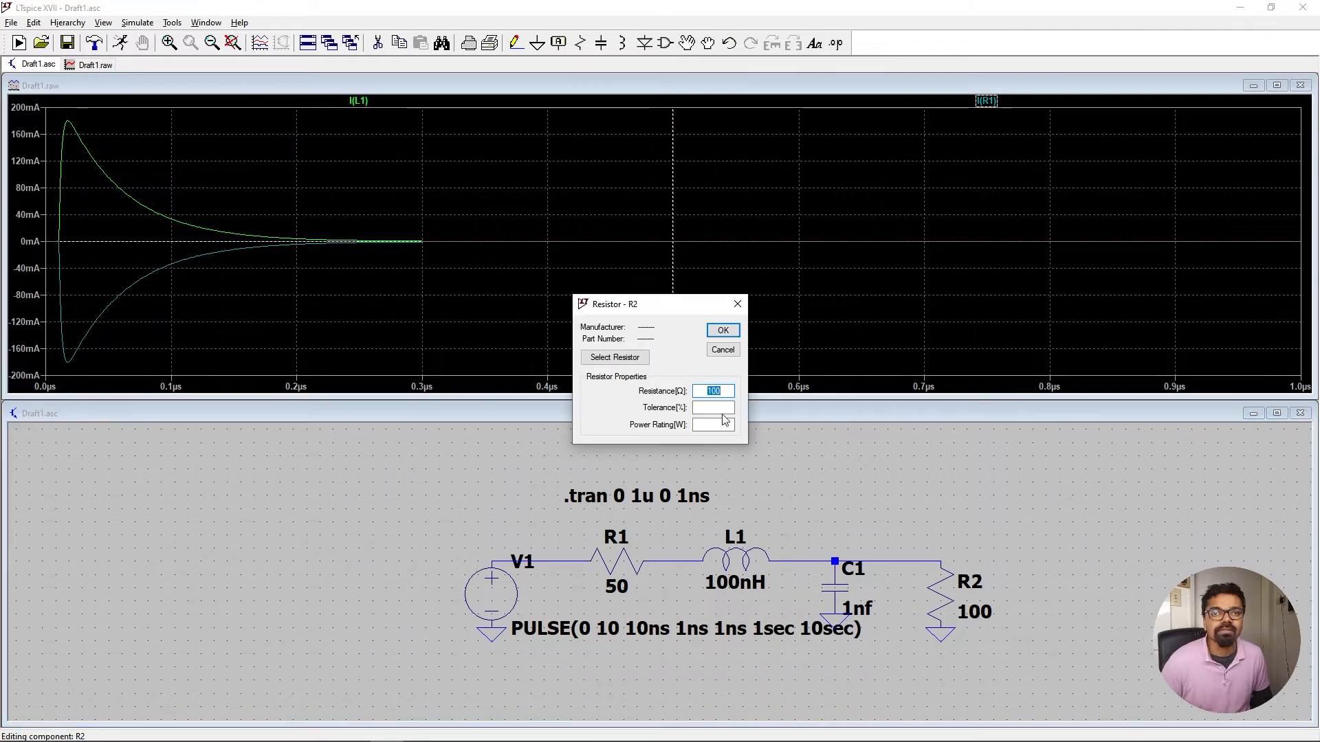
pyautogui.write('0')
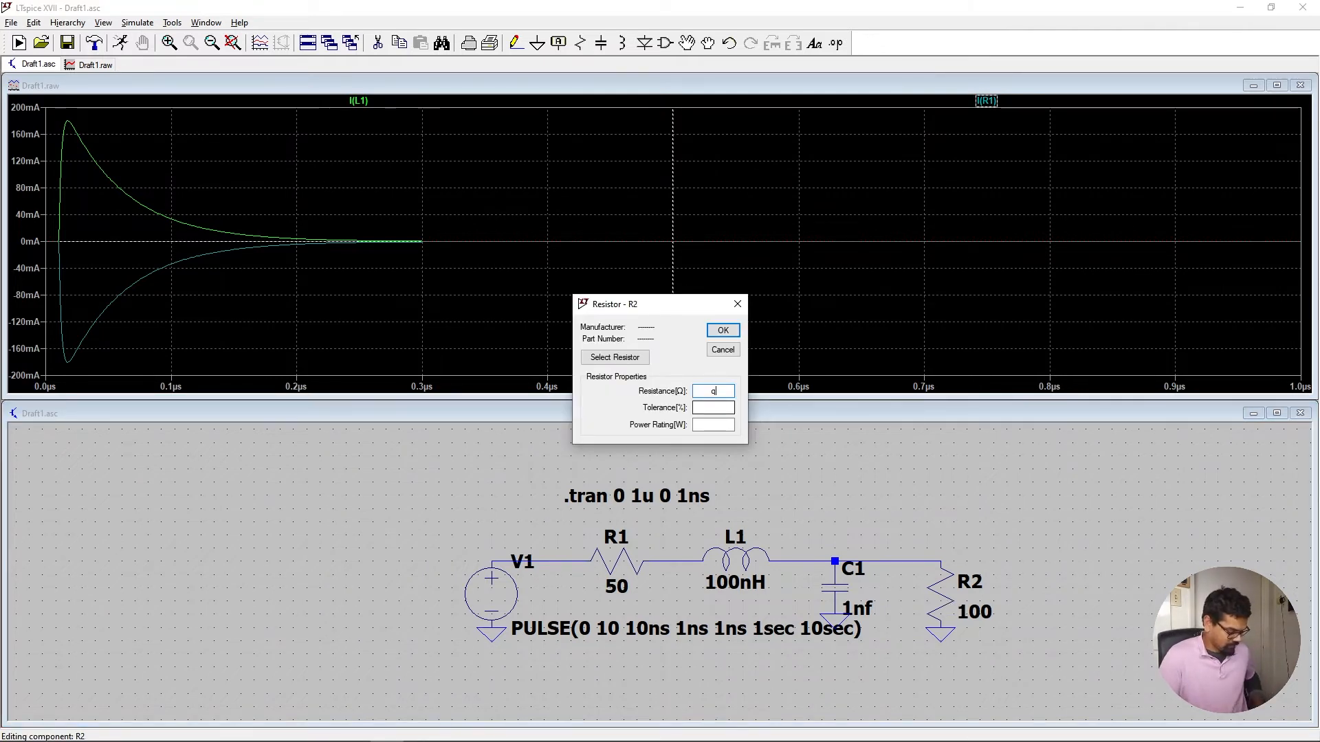
pyautogui.press('BackSpace')
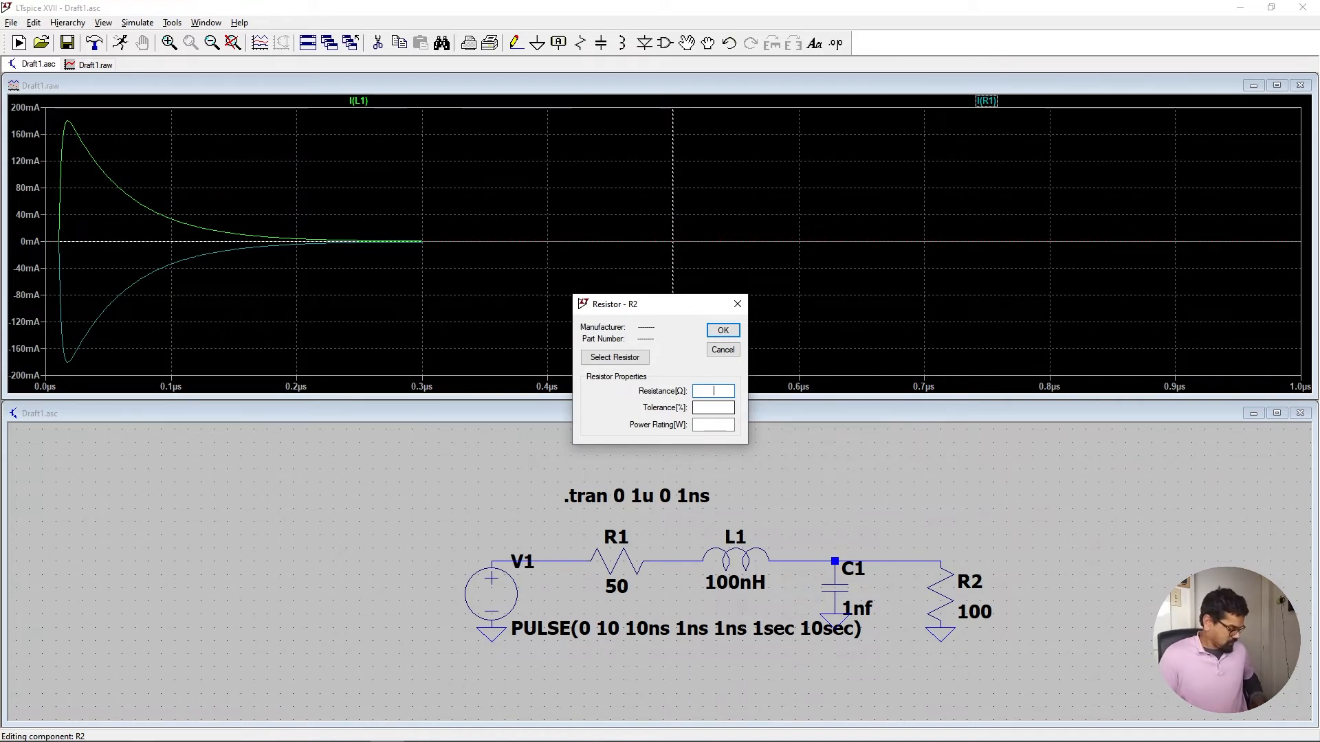
pyautogui.write('1')
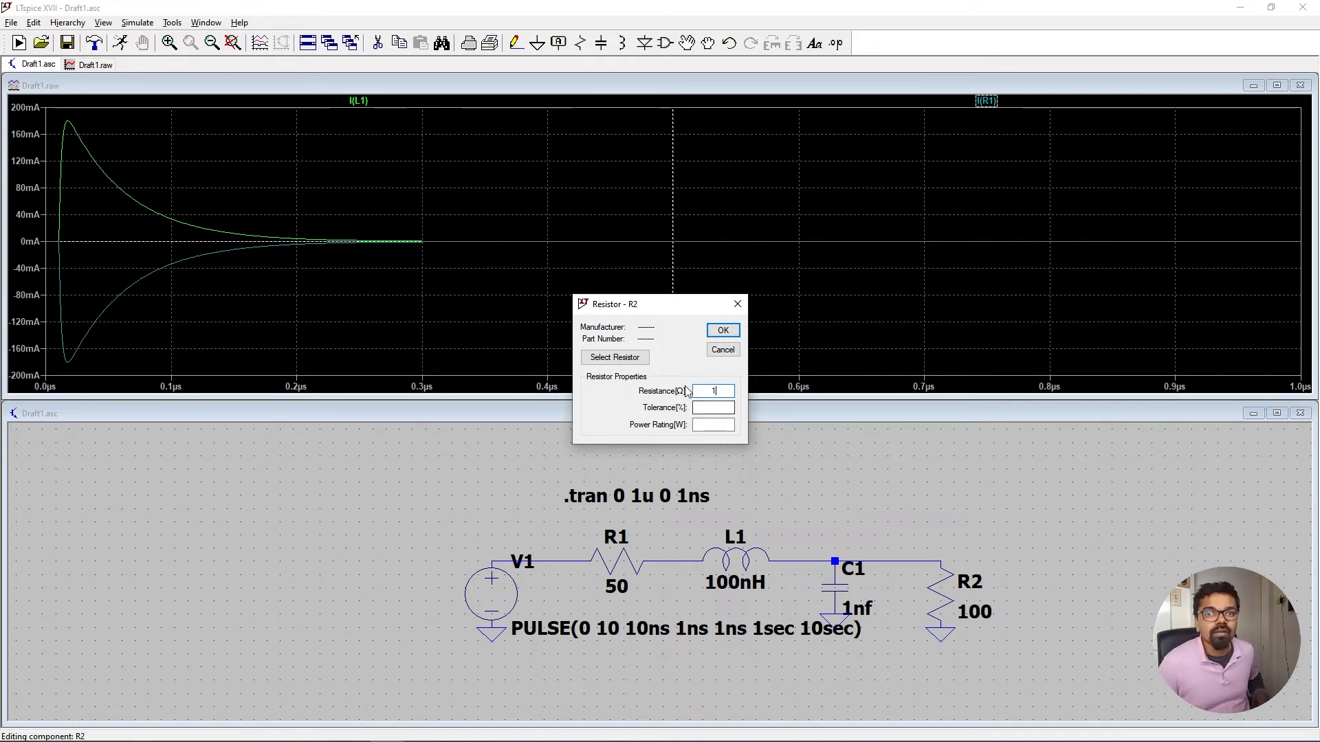
pyautogui.click(723, 330)
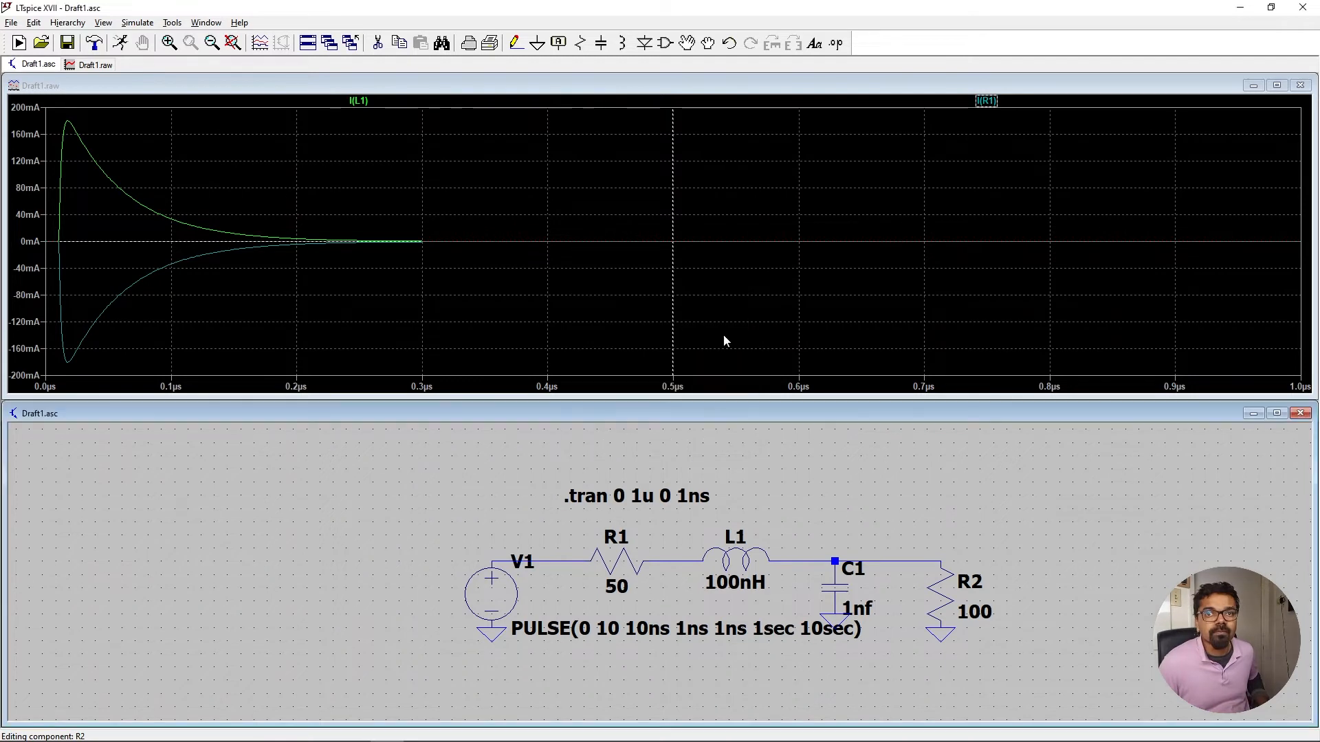
pyautogui.rightClick(618, 568)
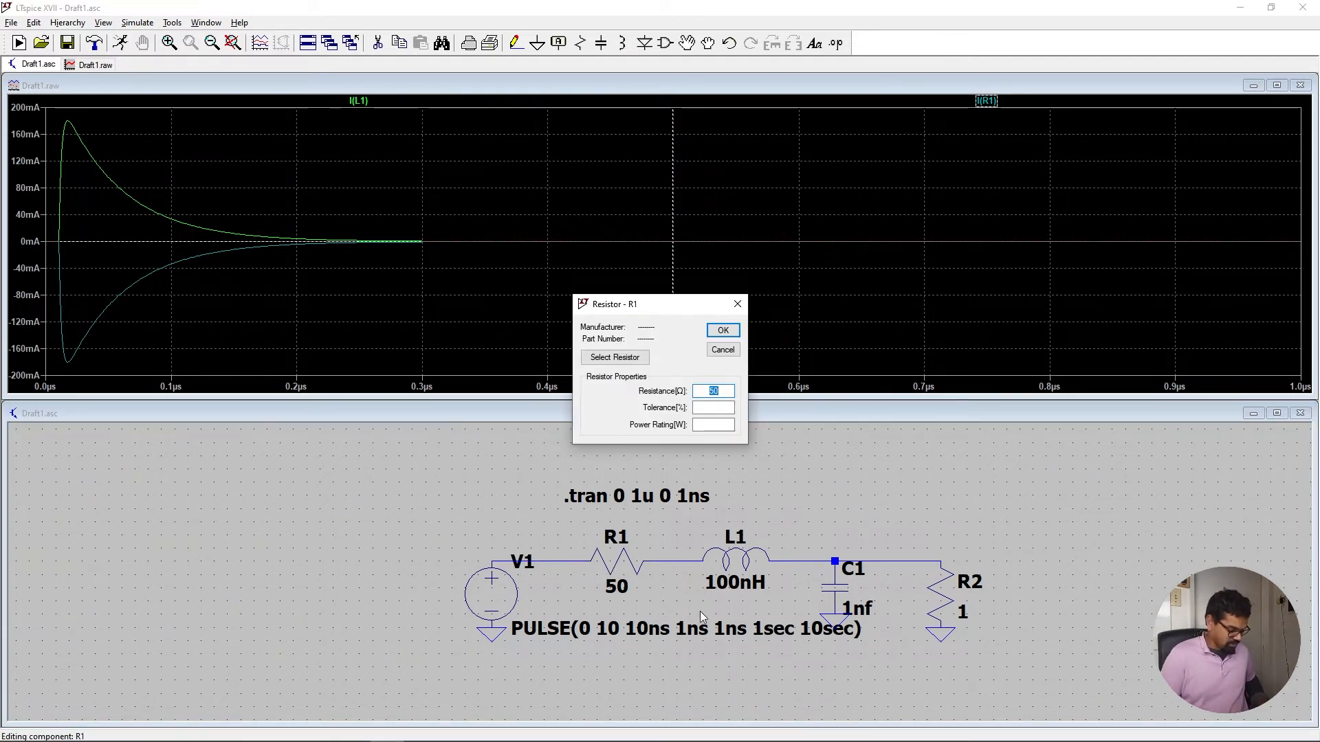
pyautogui.write('10')
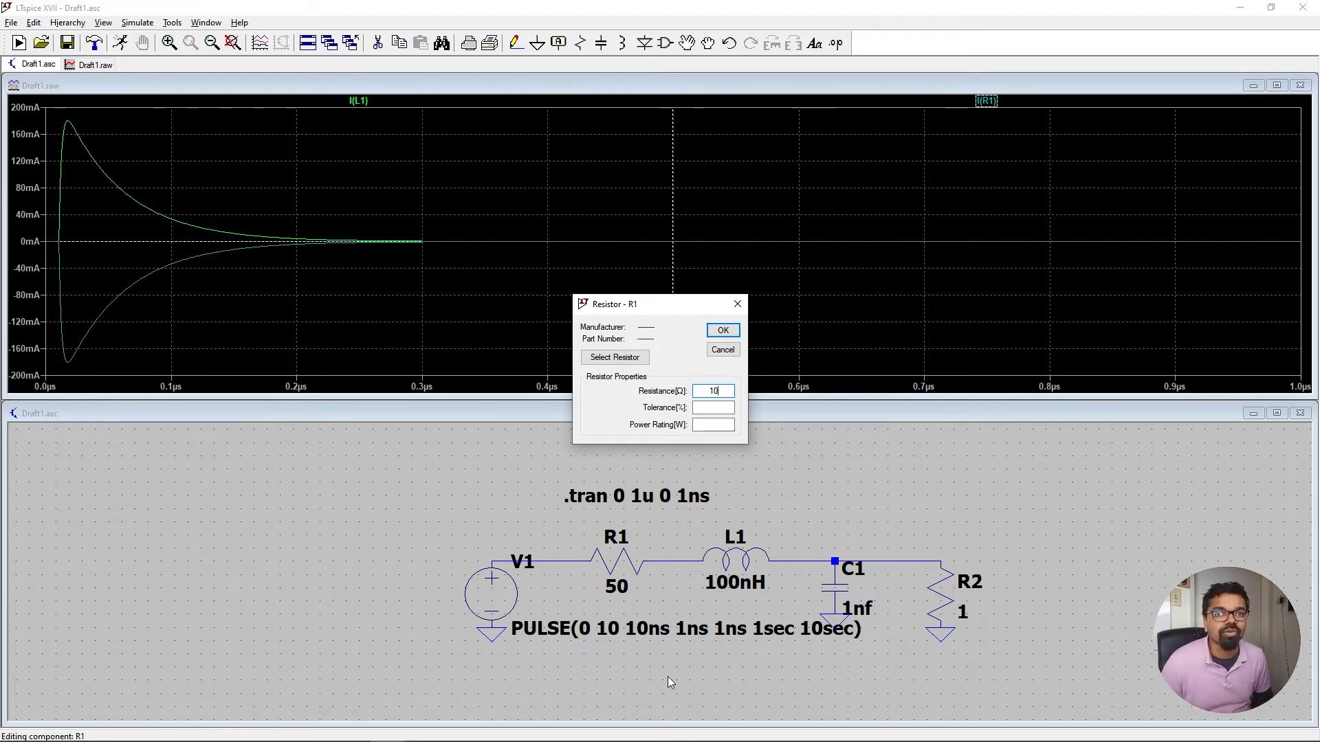
pyautogui.click(722, 331)
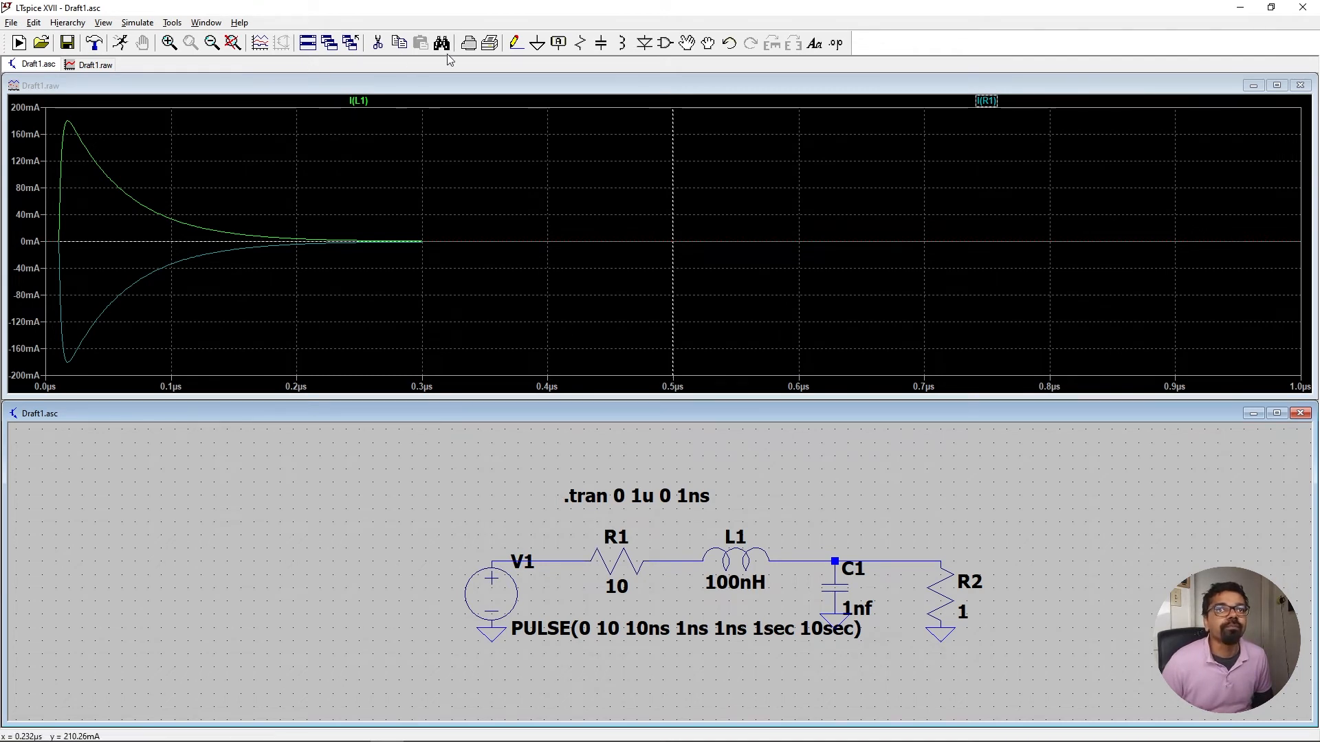
# Rerun the simulation and plot the current through R2
pyautogui.click(19, 42)
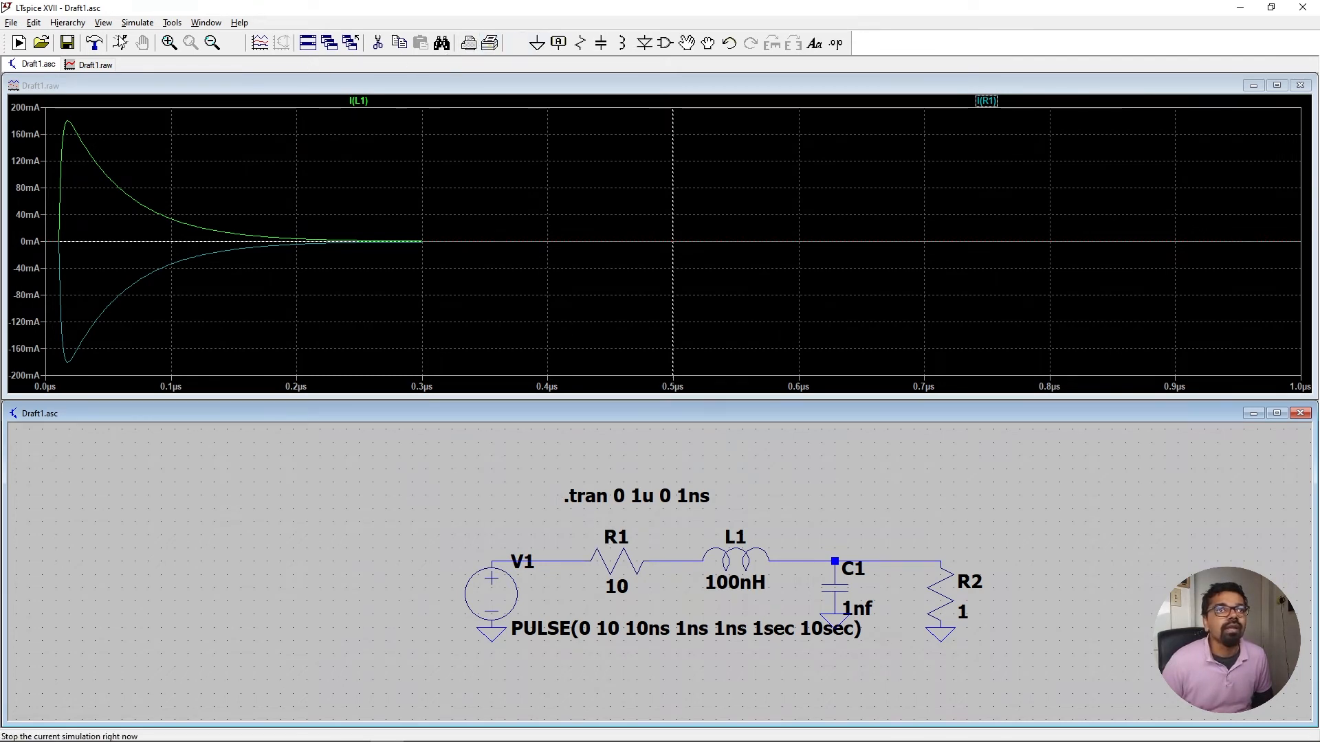
pyautogui.click(138, 23)
pyautogui.click(152, 40)
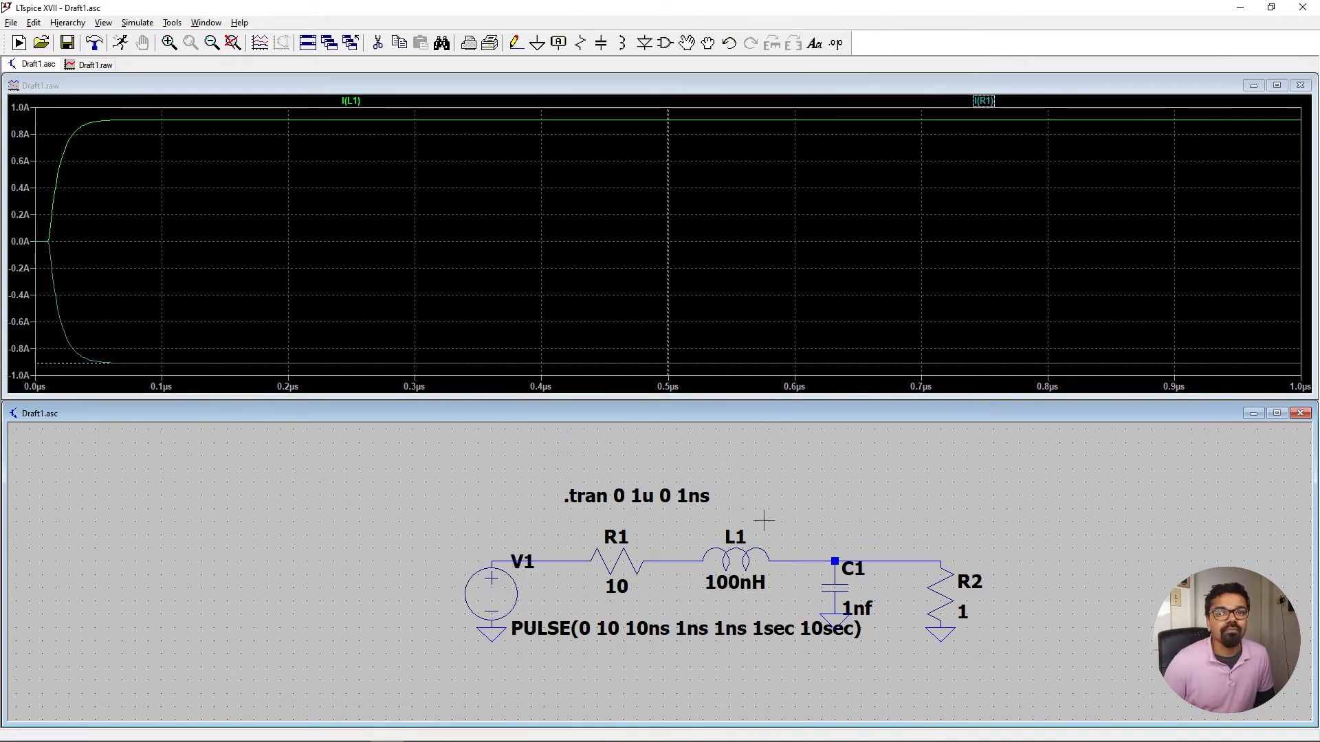
pyautogui.click(940, 593)
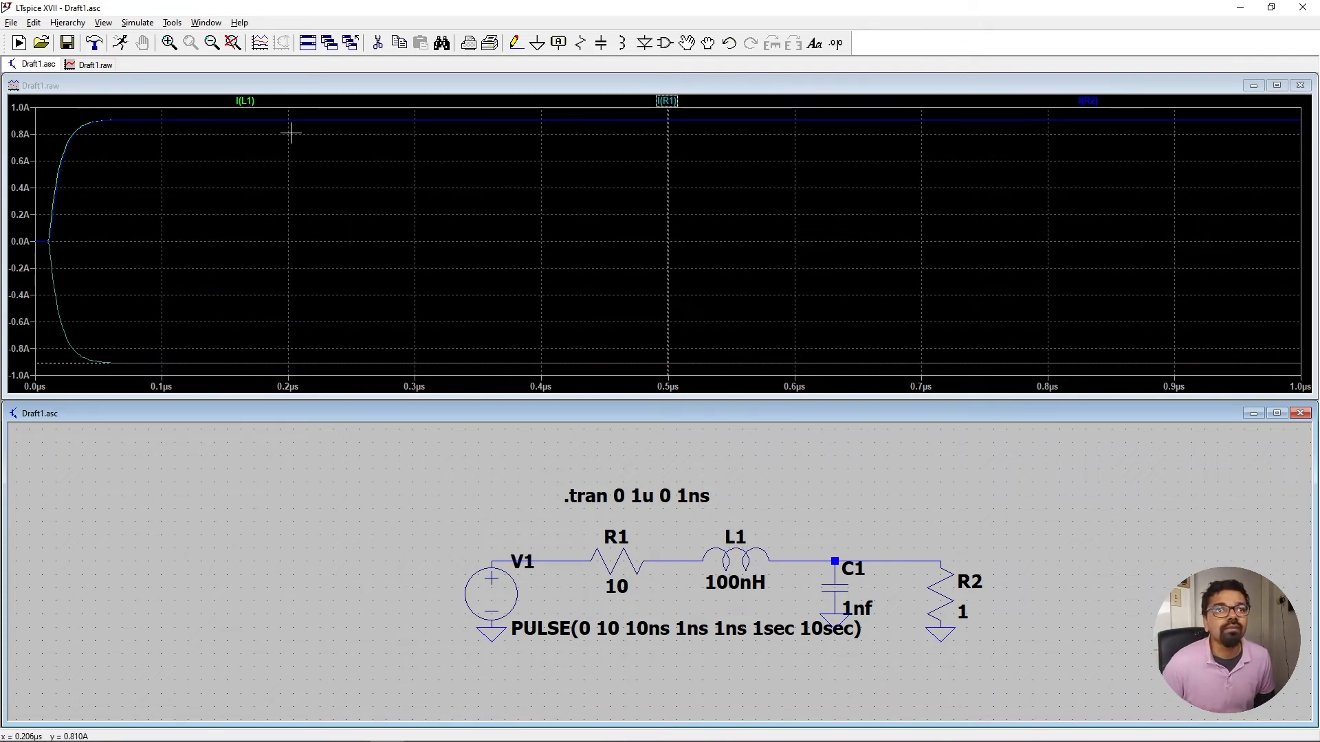
# Attach both cursors to the I(L1) trace and delete the I(R1) trace from the plot
pyautogui.click(257, 103)
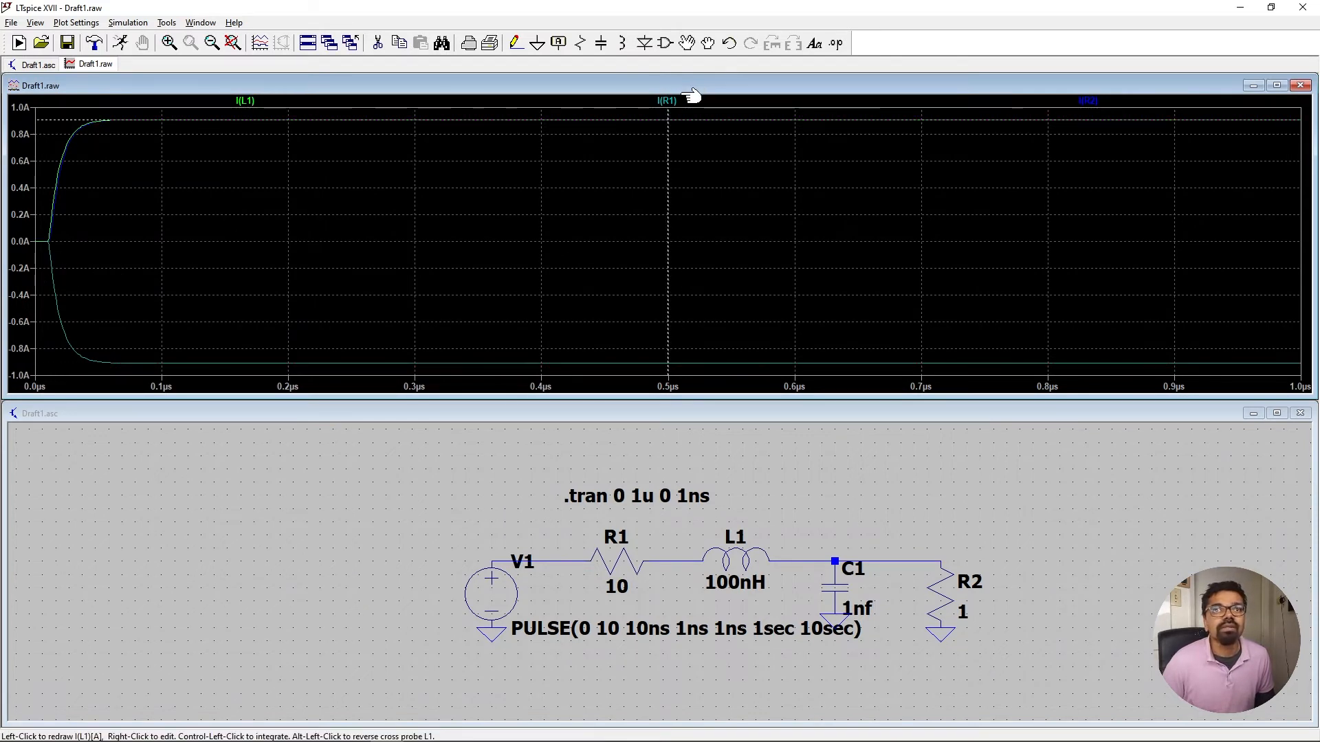
pyautogui.click(595, 100)
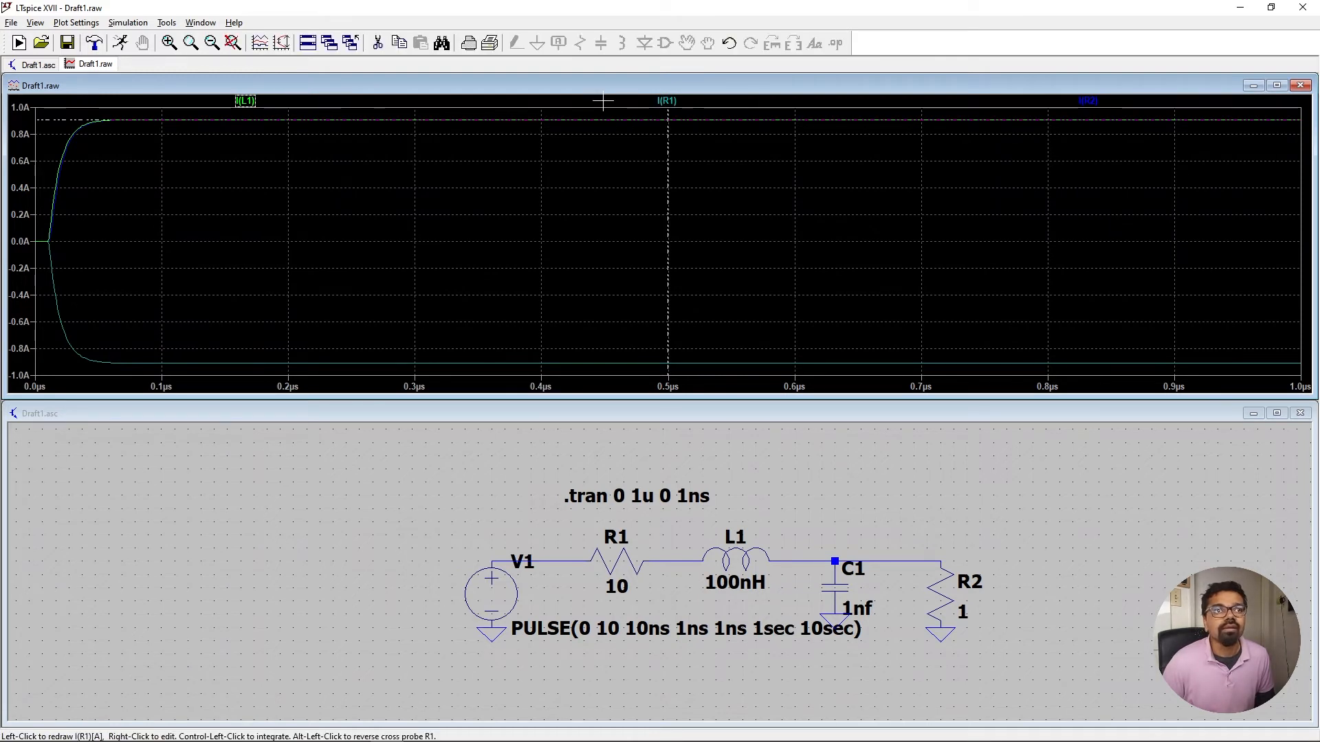
pyautogui.rightClick(672, 101)
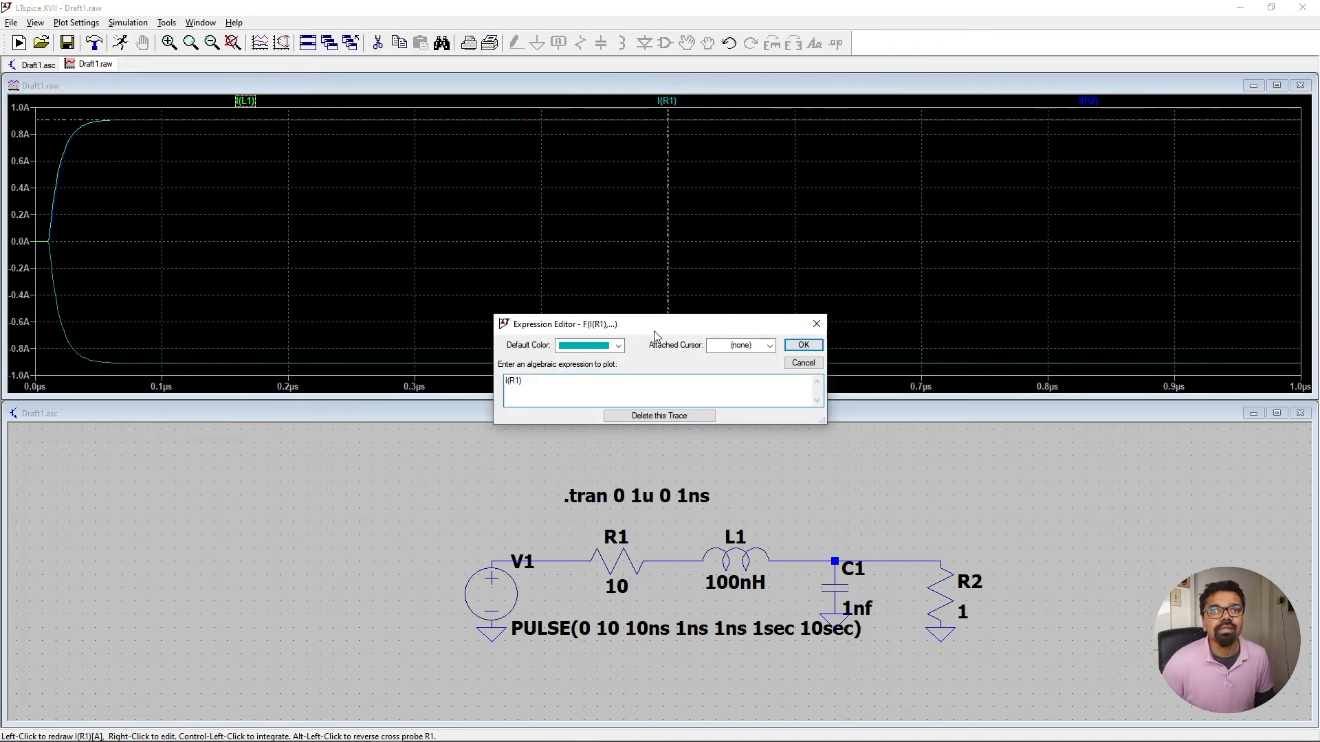
pyautogui.click(659, 415)
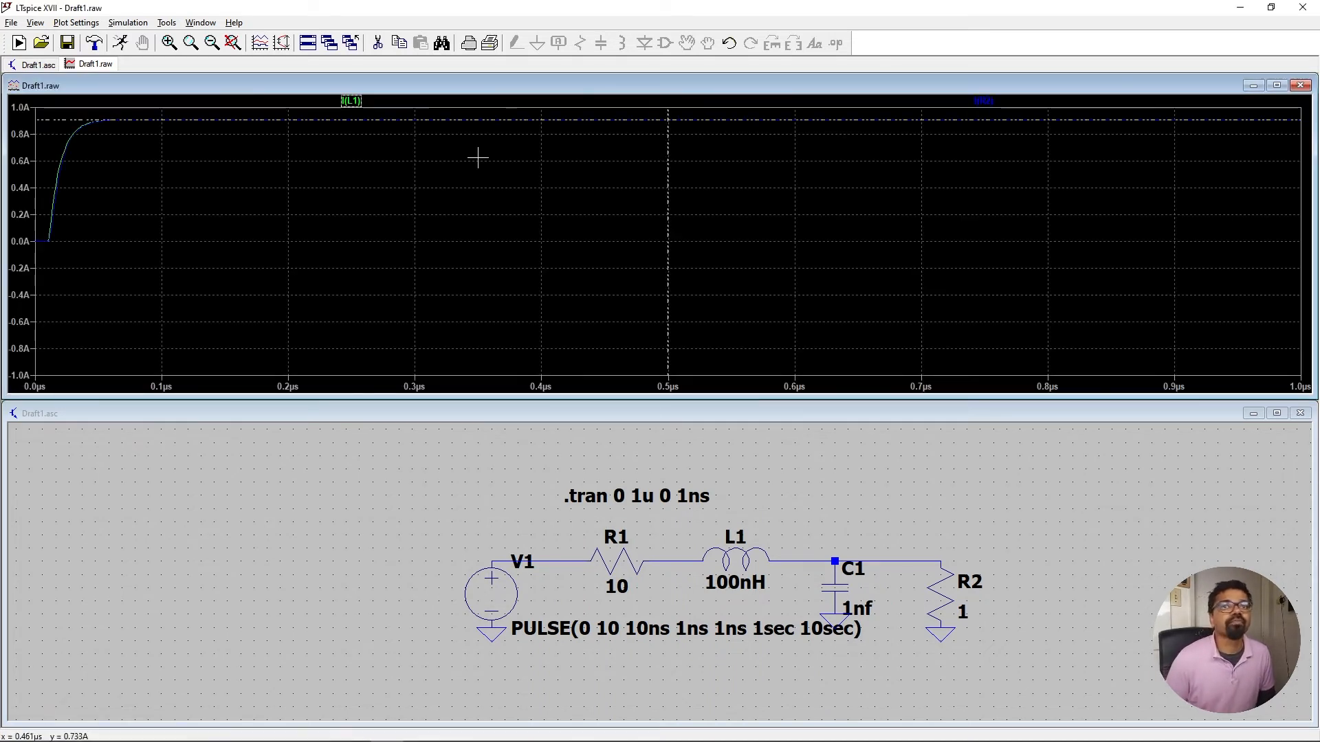
# Delete the I(L1) and I(R2) traces so the waveform plot is empty
pyautogui.rightClick(353, 101)
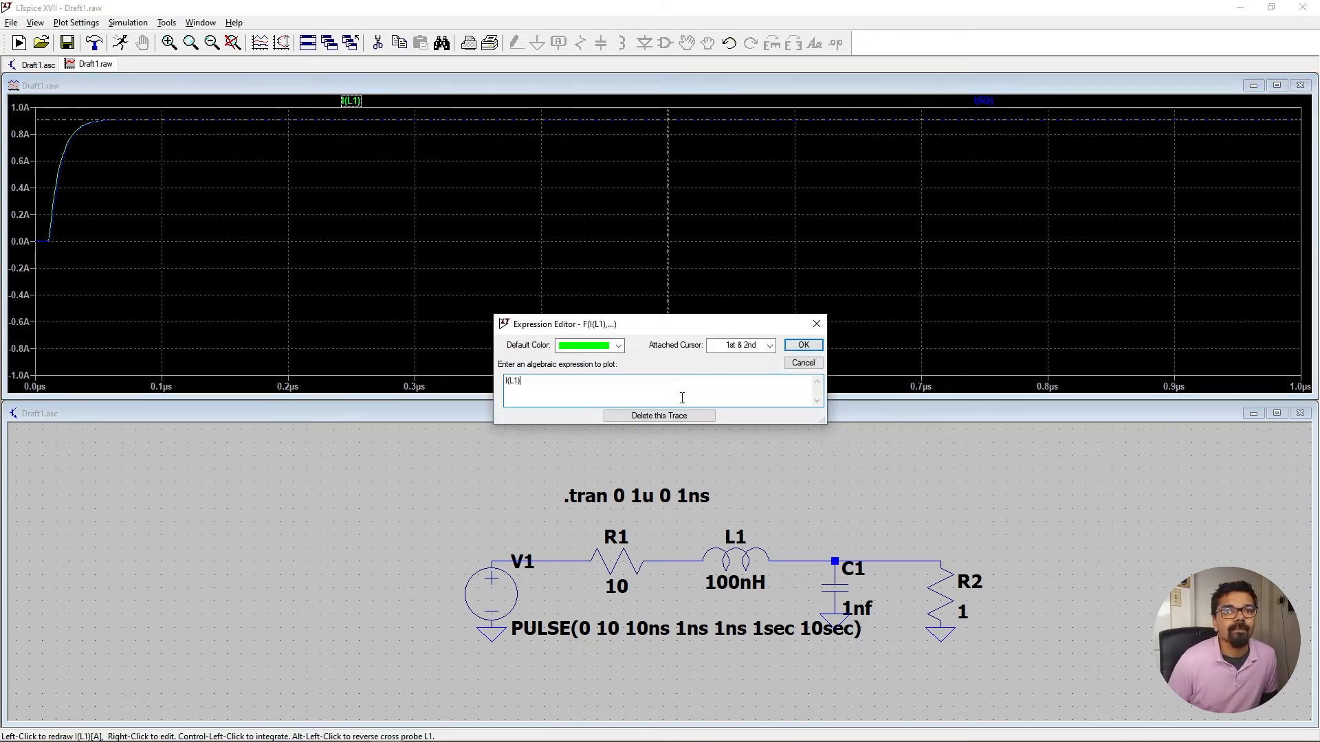
pyautogui.click(659, 415)
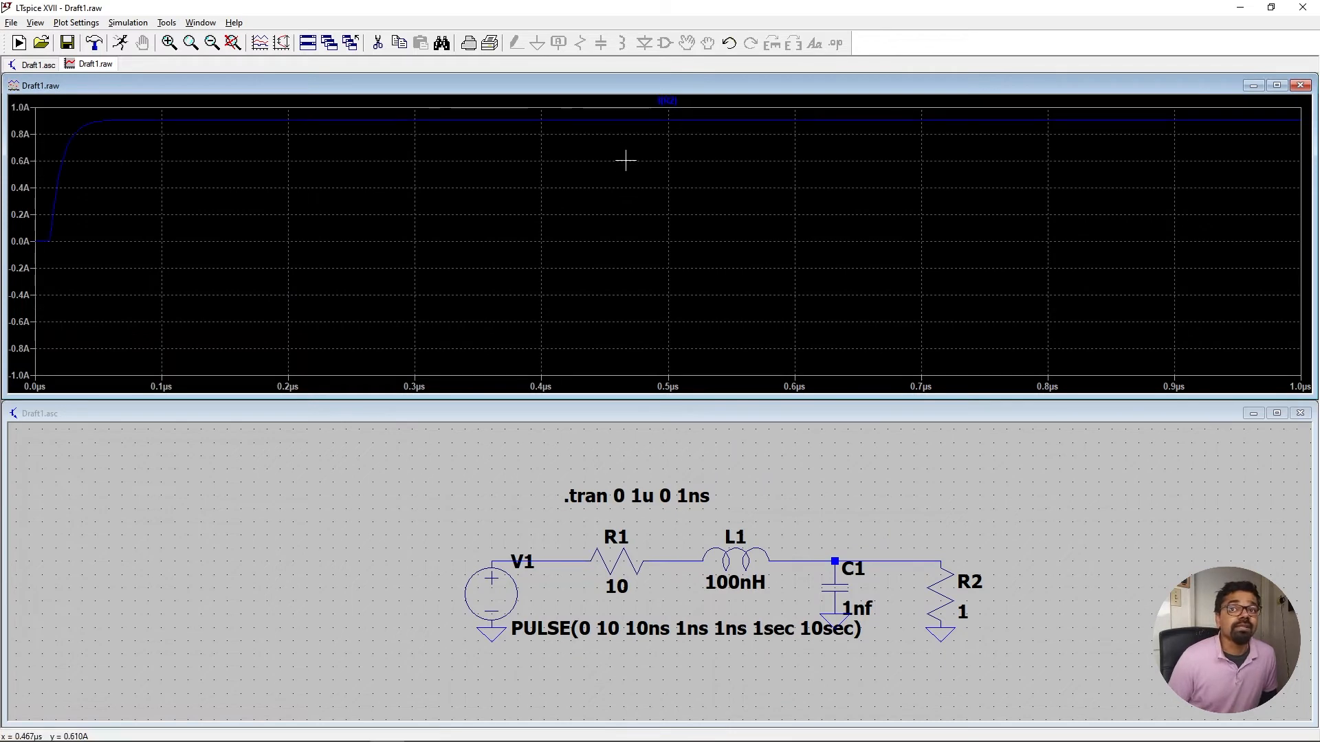
pyautogui.rightClick(674, 103)
pyautogui.click(658, 415)
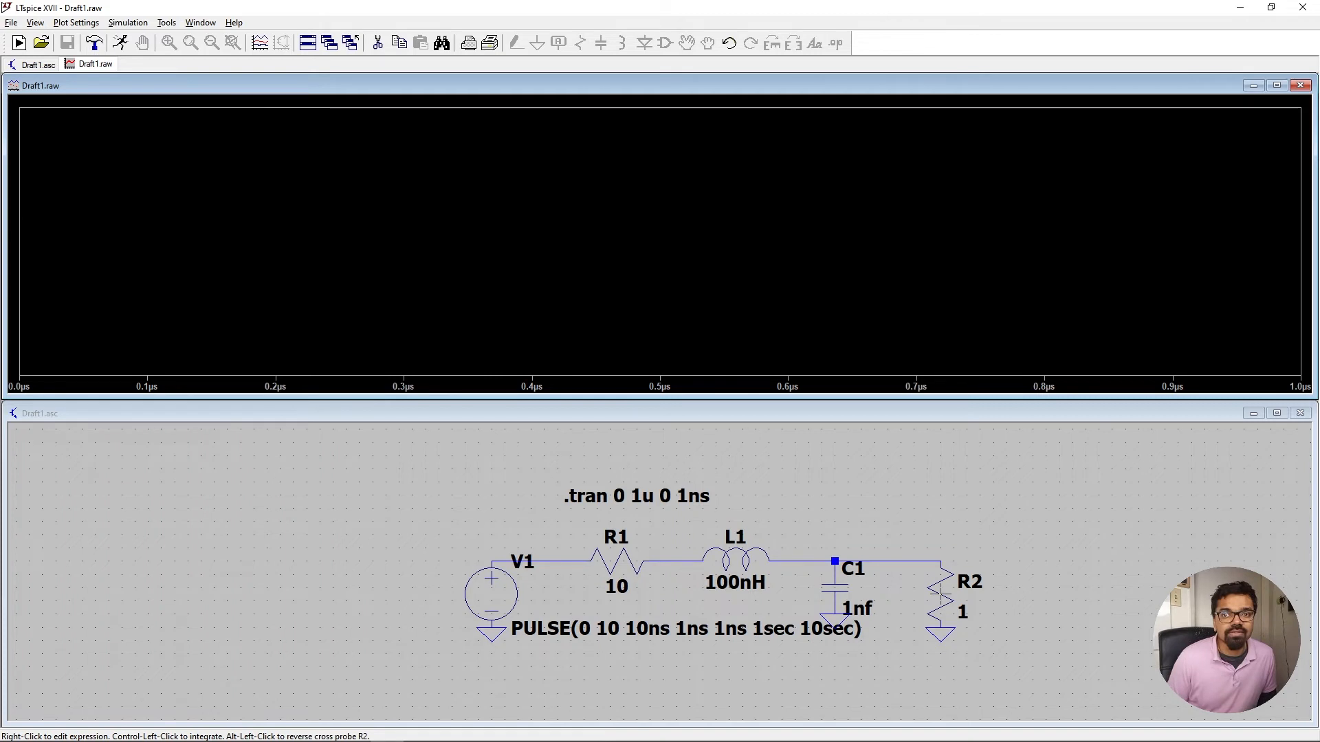
# Plot the currents through R2, L1 and R1
pyautogui.click(942, 595)
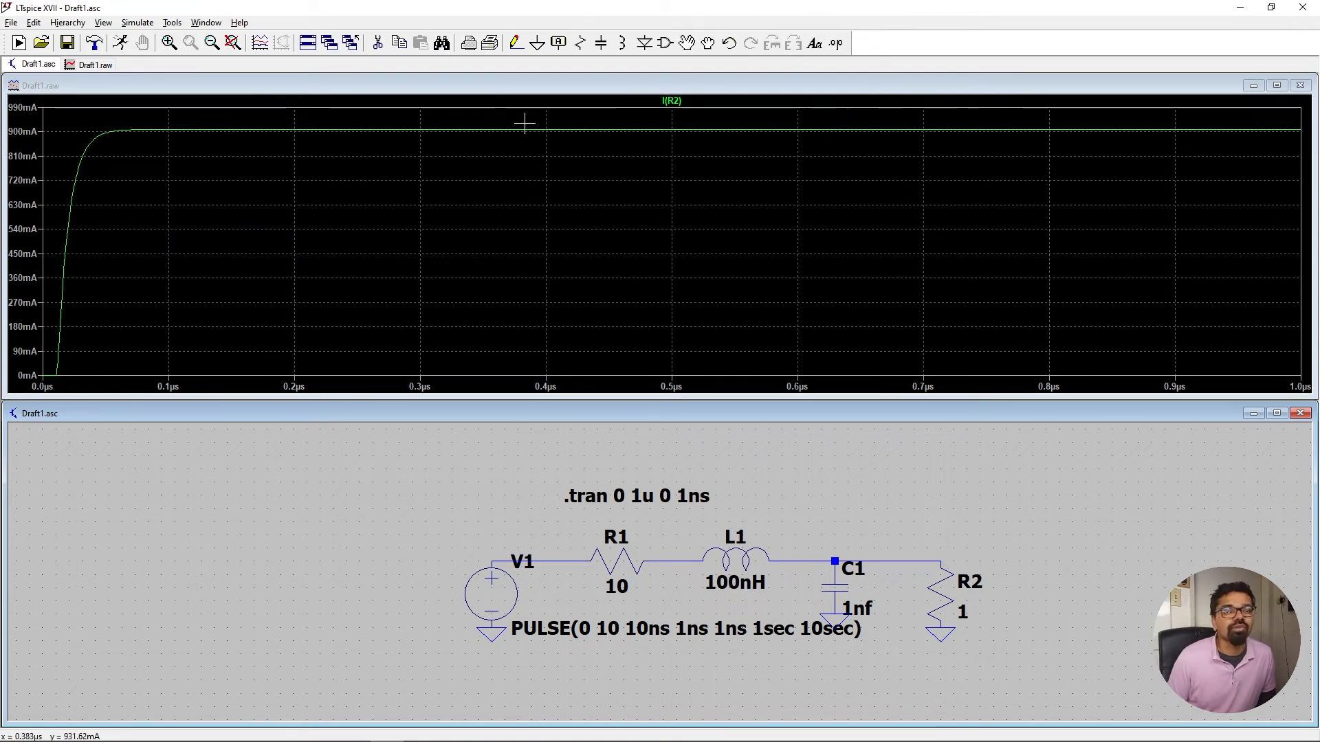
pyautogui.click(738, 550)
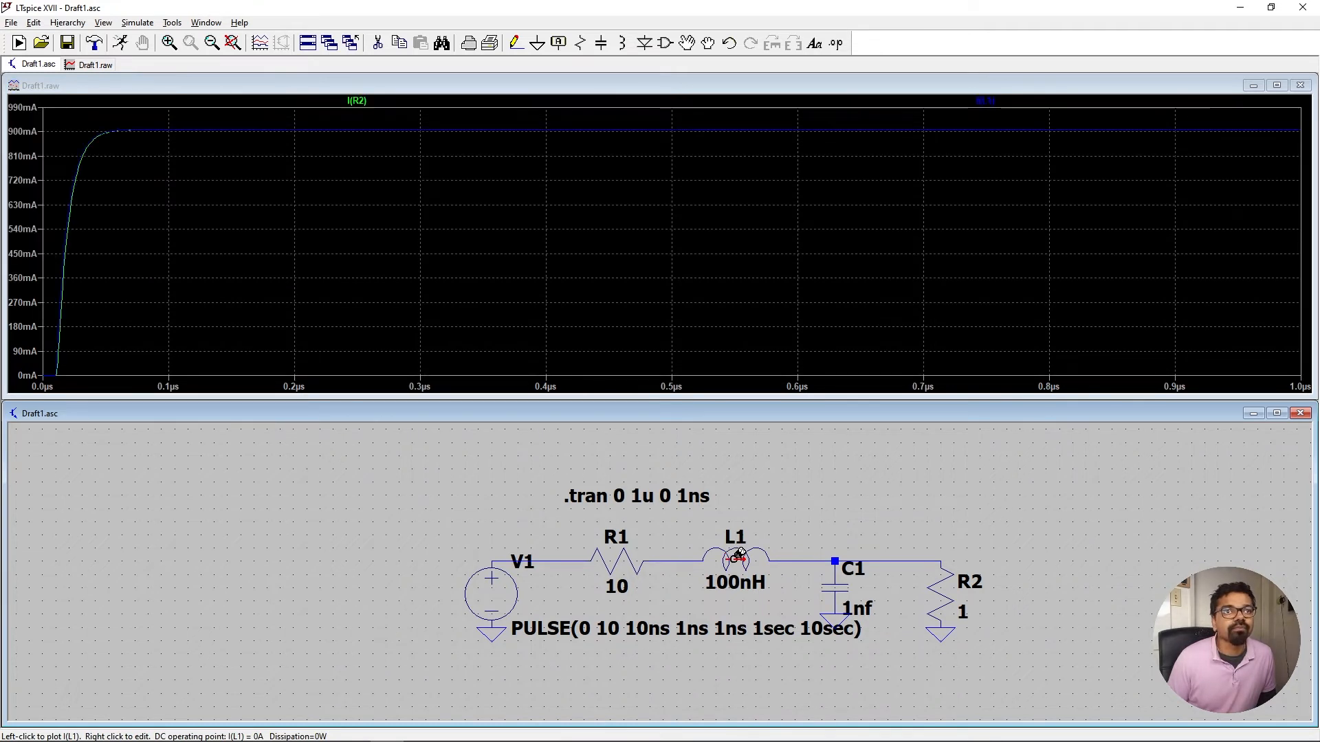
pyautogui.click(617, 560)
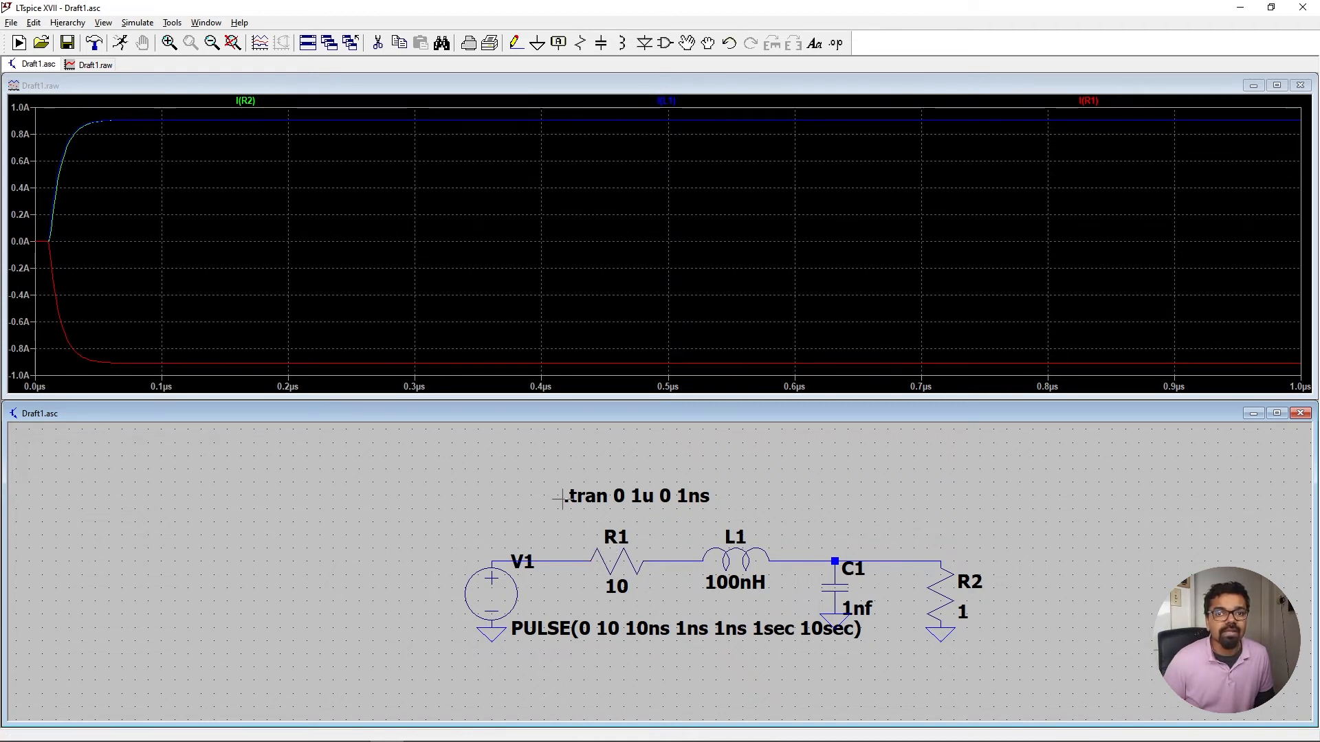
# Lift R1 out of the circuit, rotate it by 180 degrees and place it back between V1 and L1
pyautogui.click(687, 42)
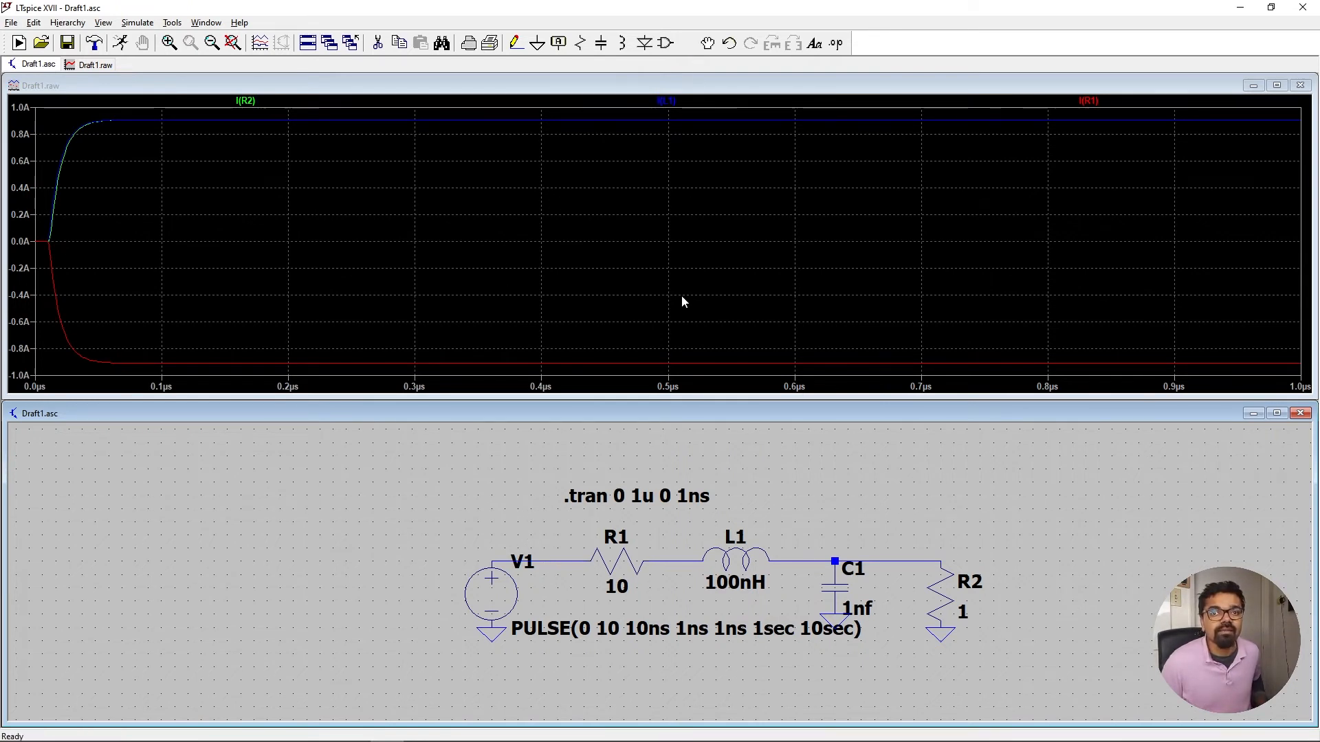
pyautogui.click(619, 563)
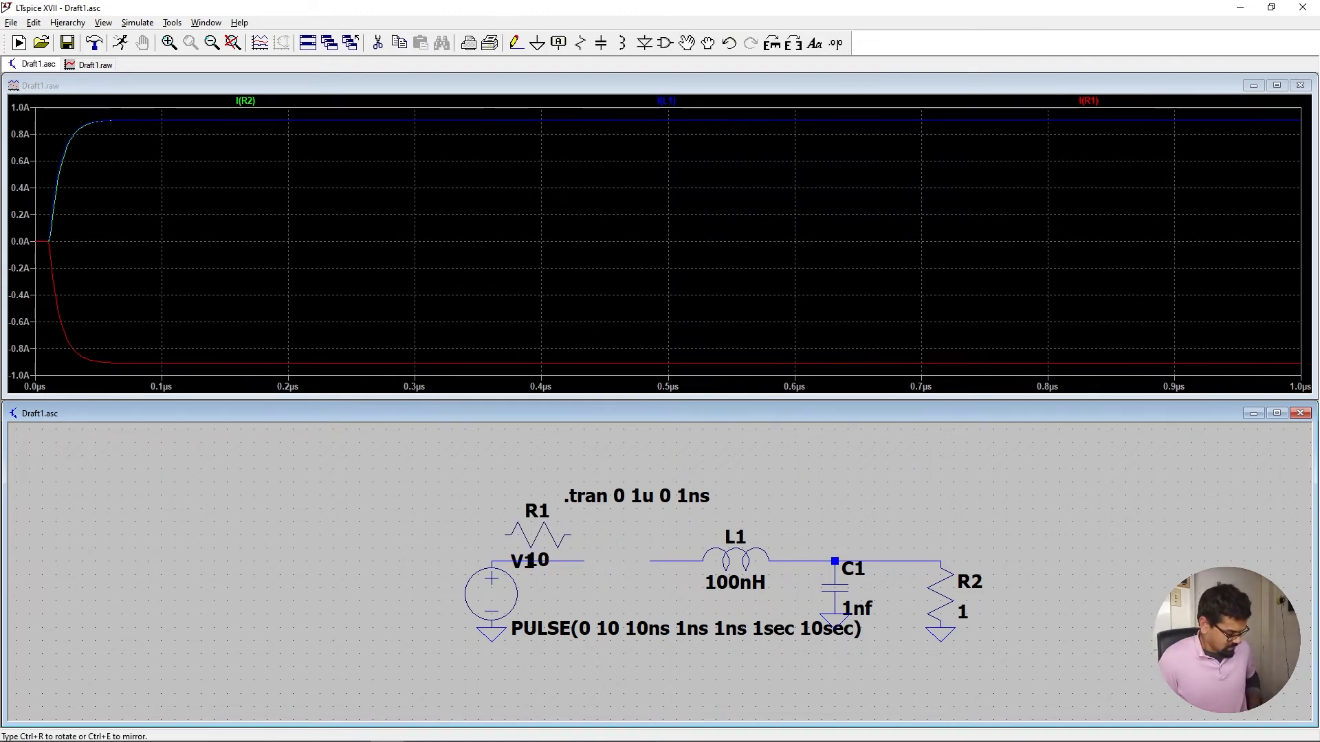
pyautogui.hotkey('ctrl', 'r')
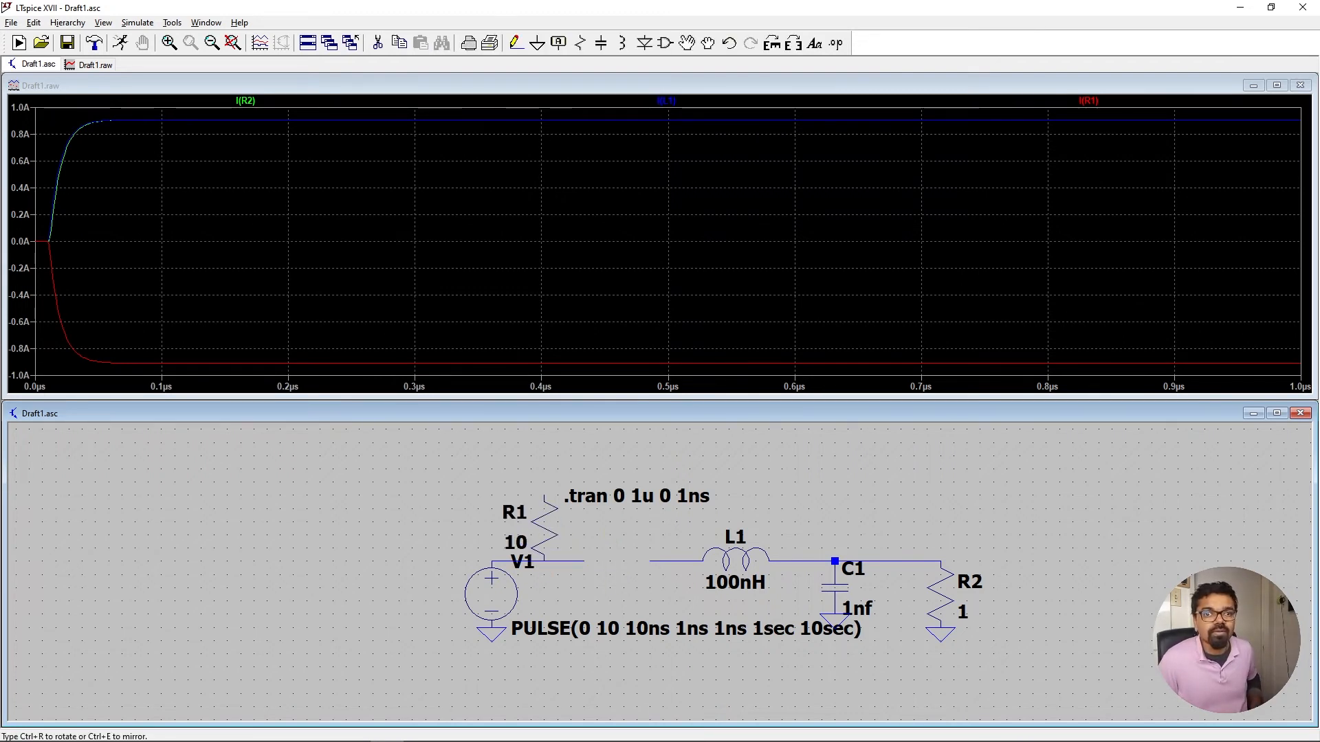
pyautogui.hotkey('ctrl', 'r')
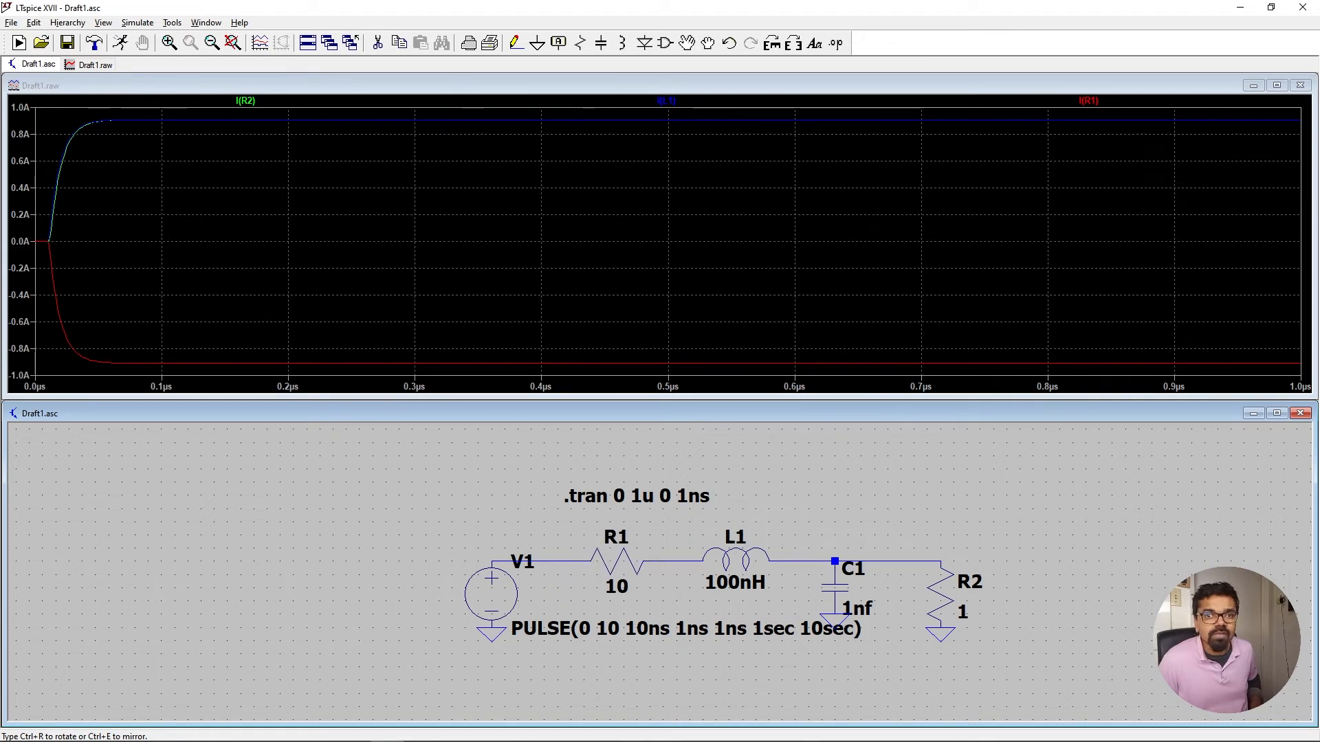
pyautogui.click(634, 555)
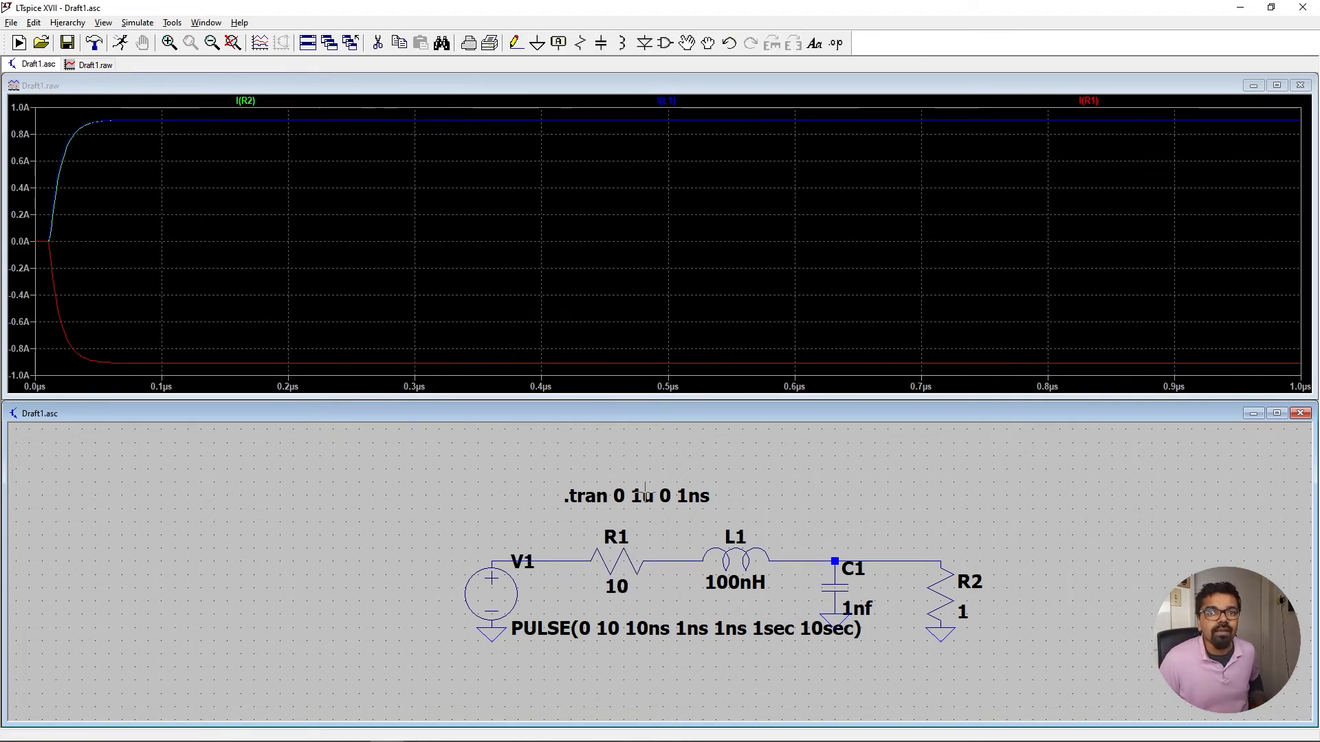
# Rerun the simulation and plot only the currents through R1, L1 and R2
pyautogui.click(619, 563)
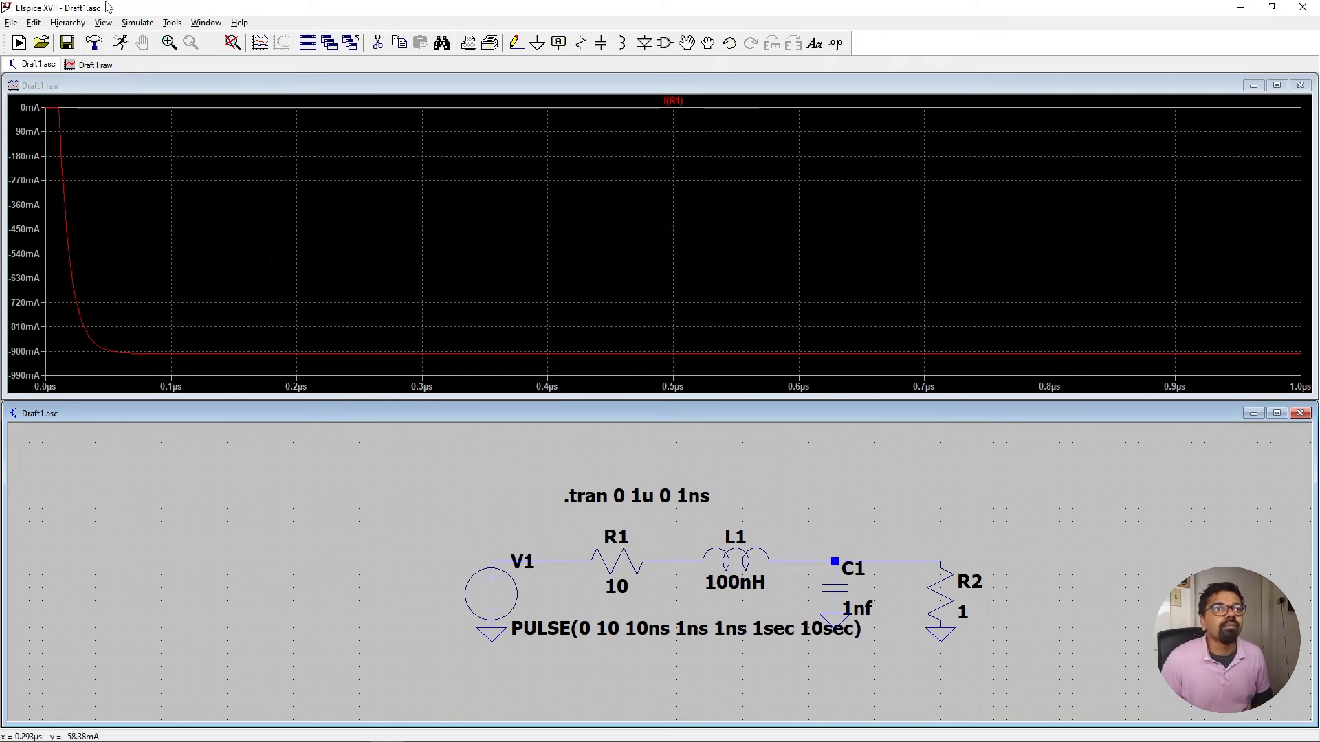
pyautogui.click(138, 23)
pyautogui.click(146, 38)
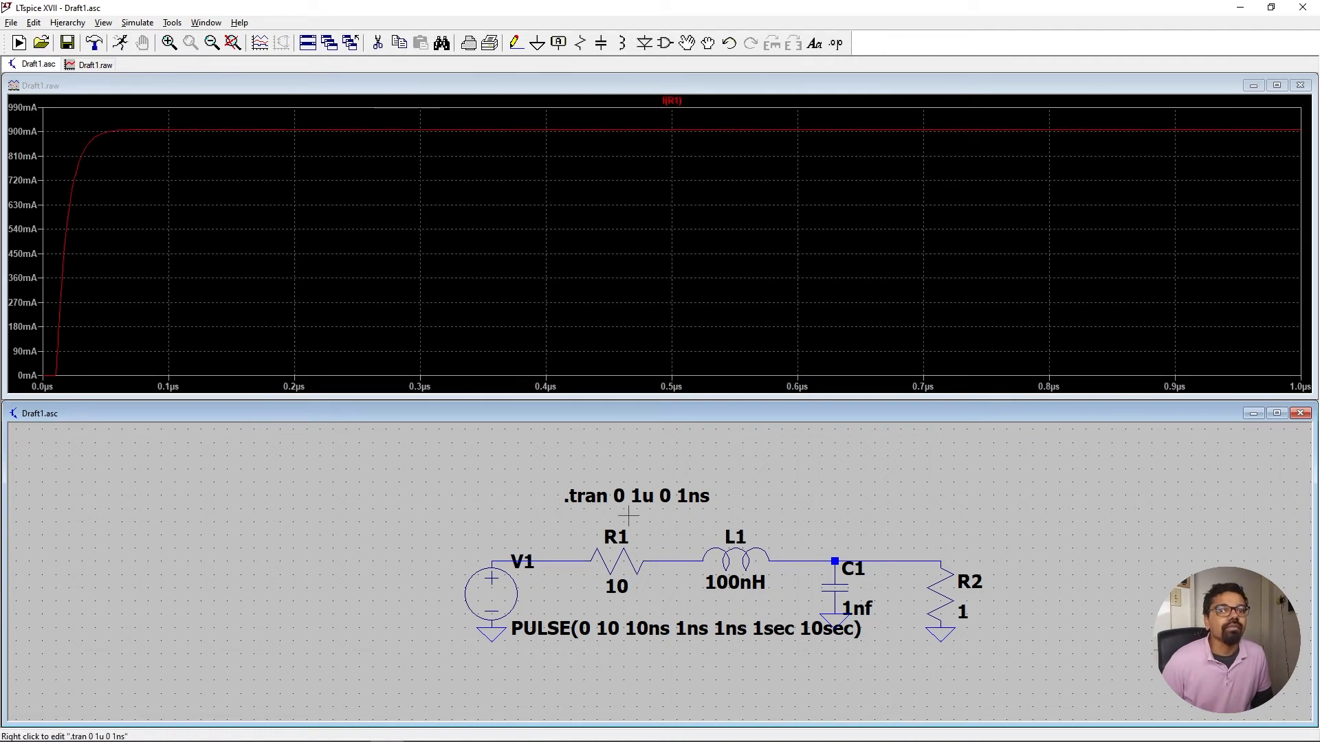
pyautogui.click(748, 550)
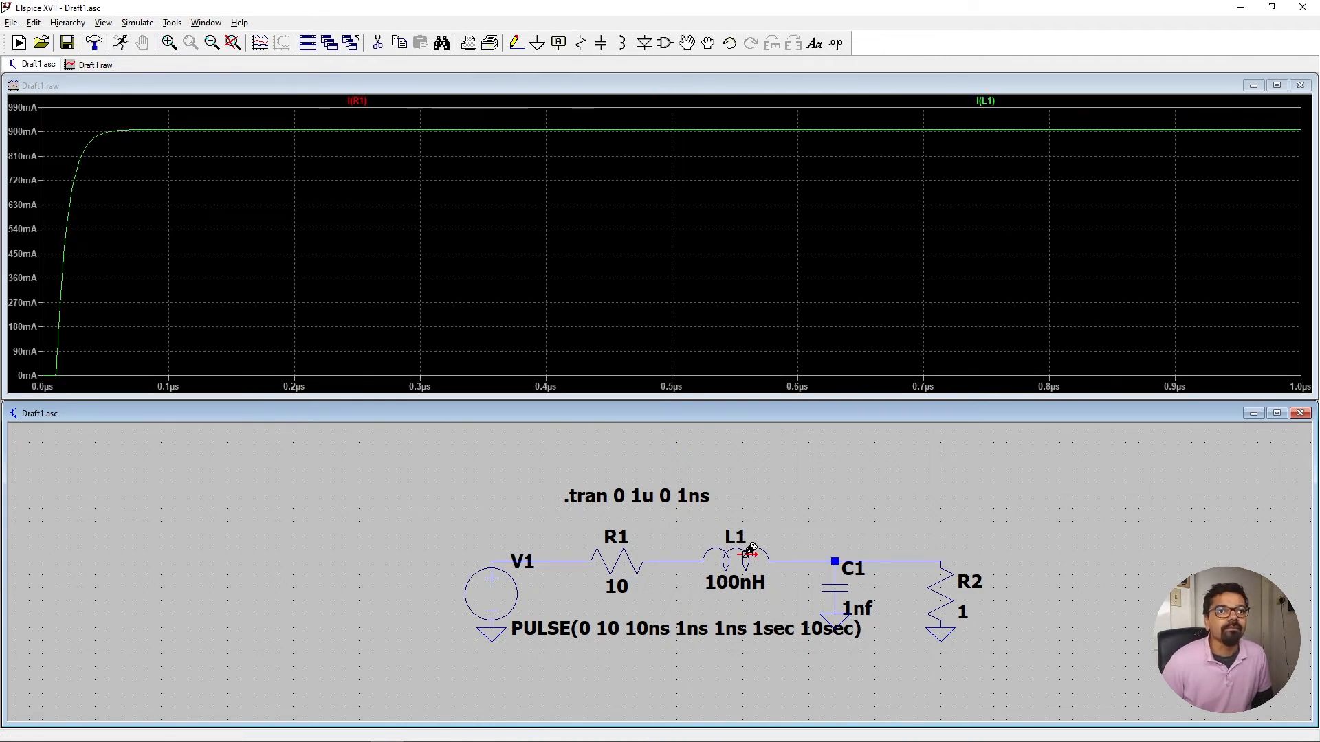
pyautogui.click(942, 589)
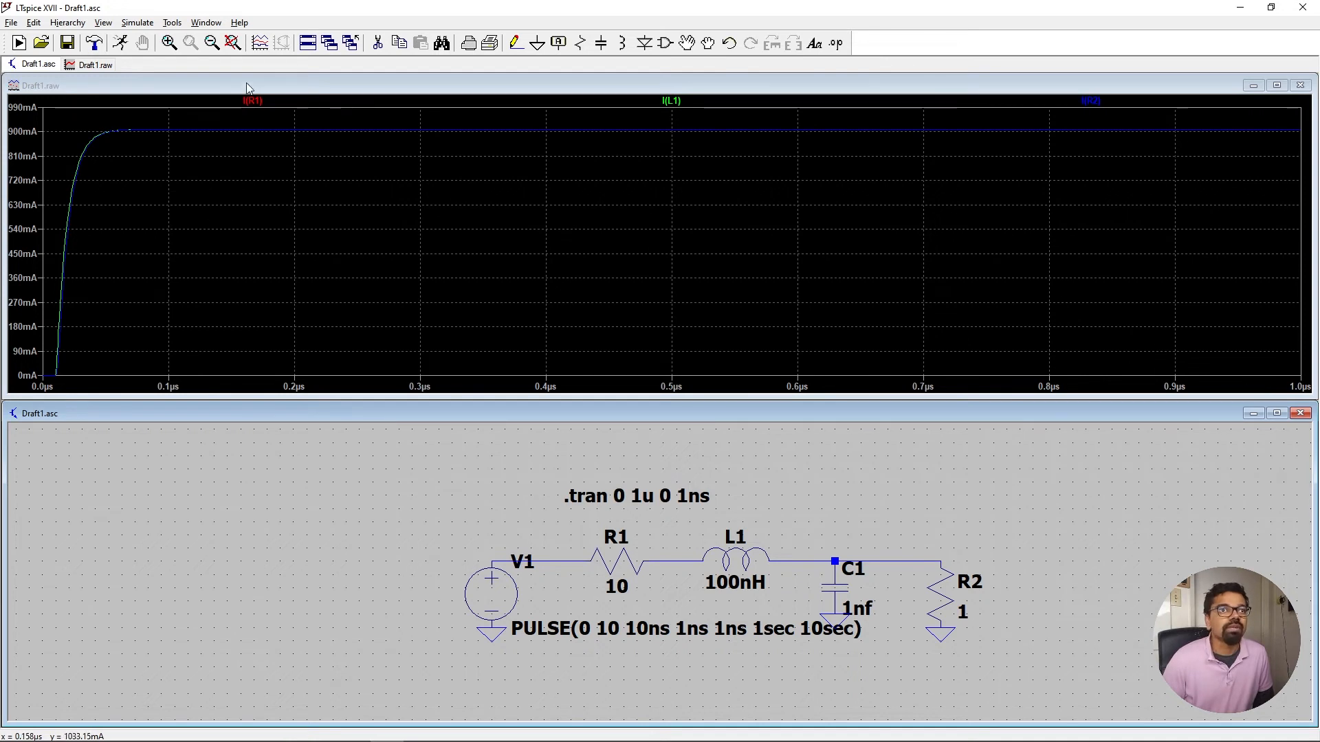
# Set the transient simulation's stop time to 100ns and rerun the simulation
pyautogui.click(139, 23)
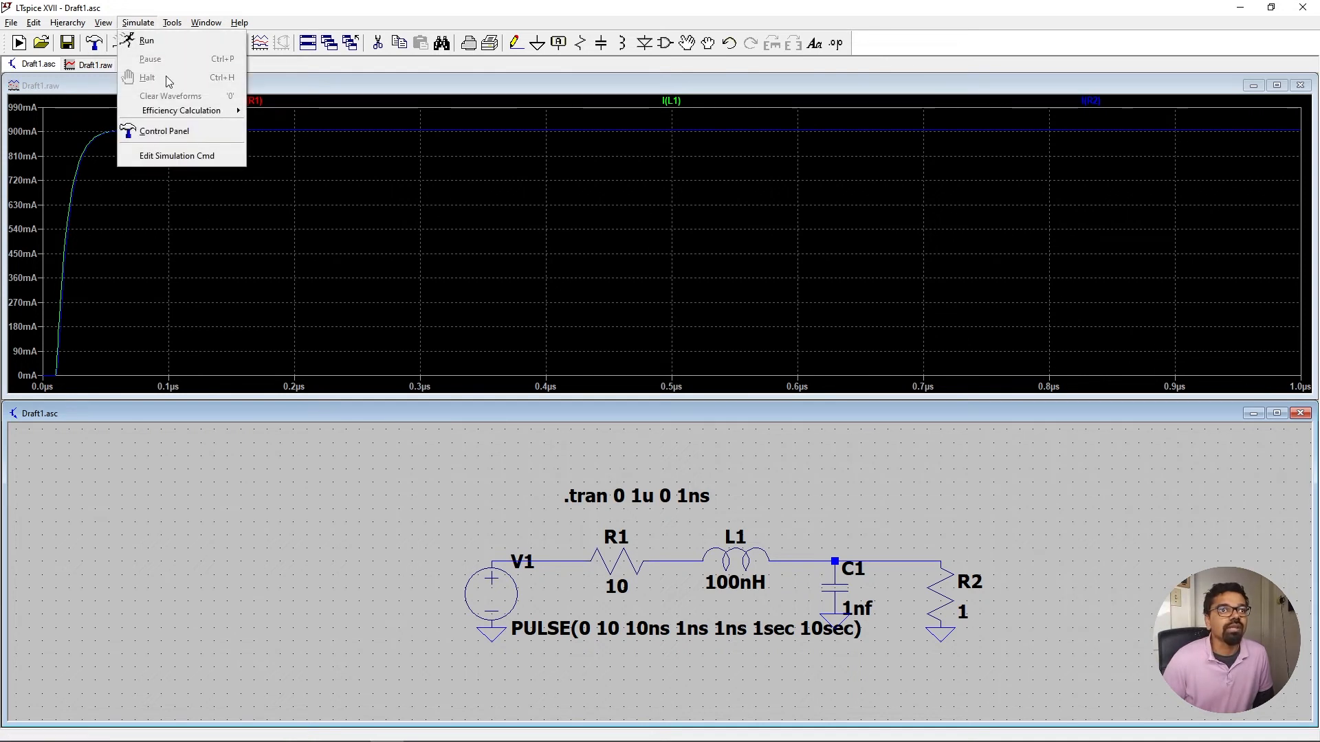
pyautogui.click(165, 156)
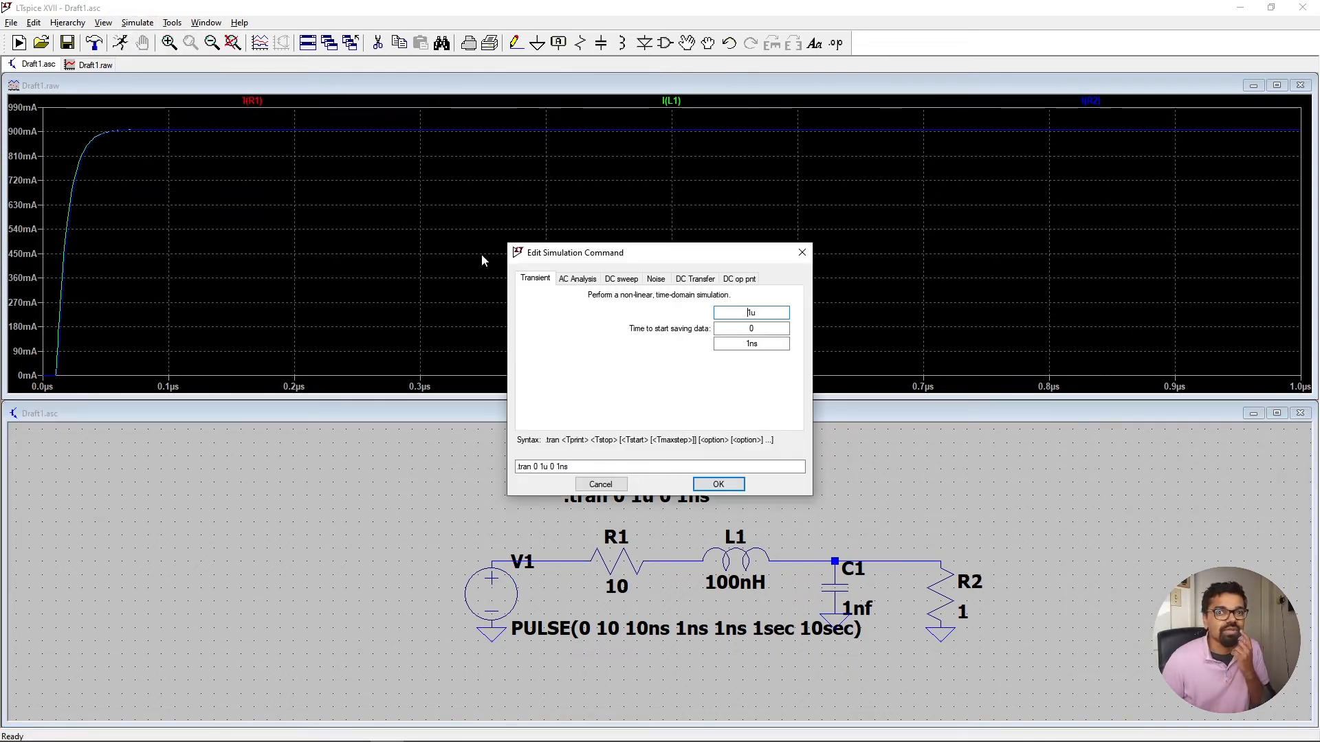
pyautogui.click(766, 342)
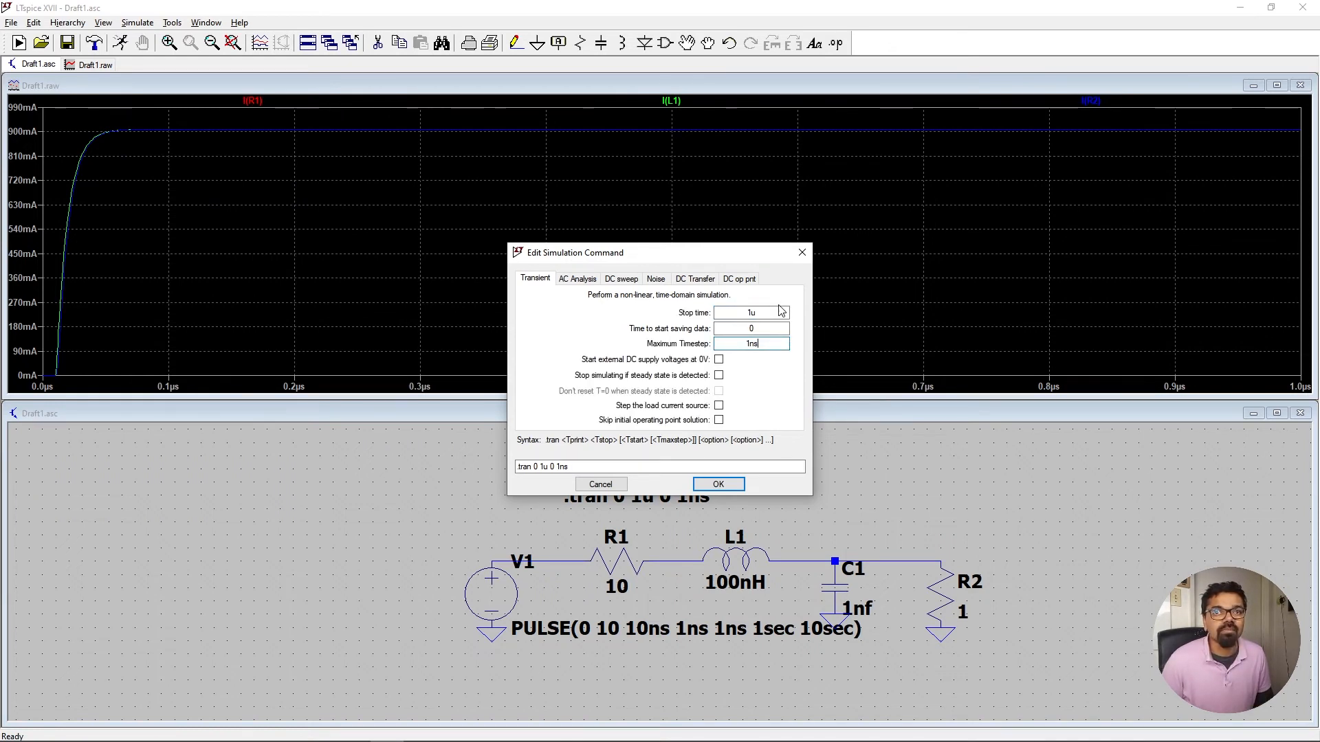
pyautogui.click(778, 311)
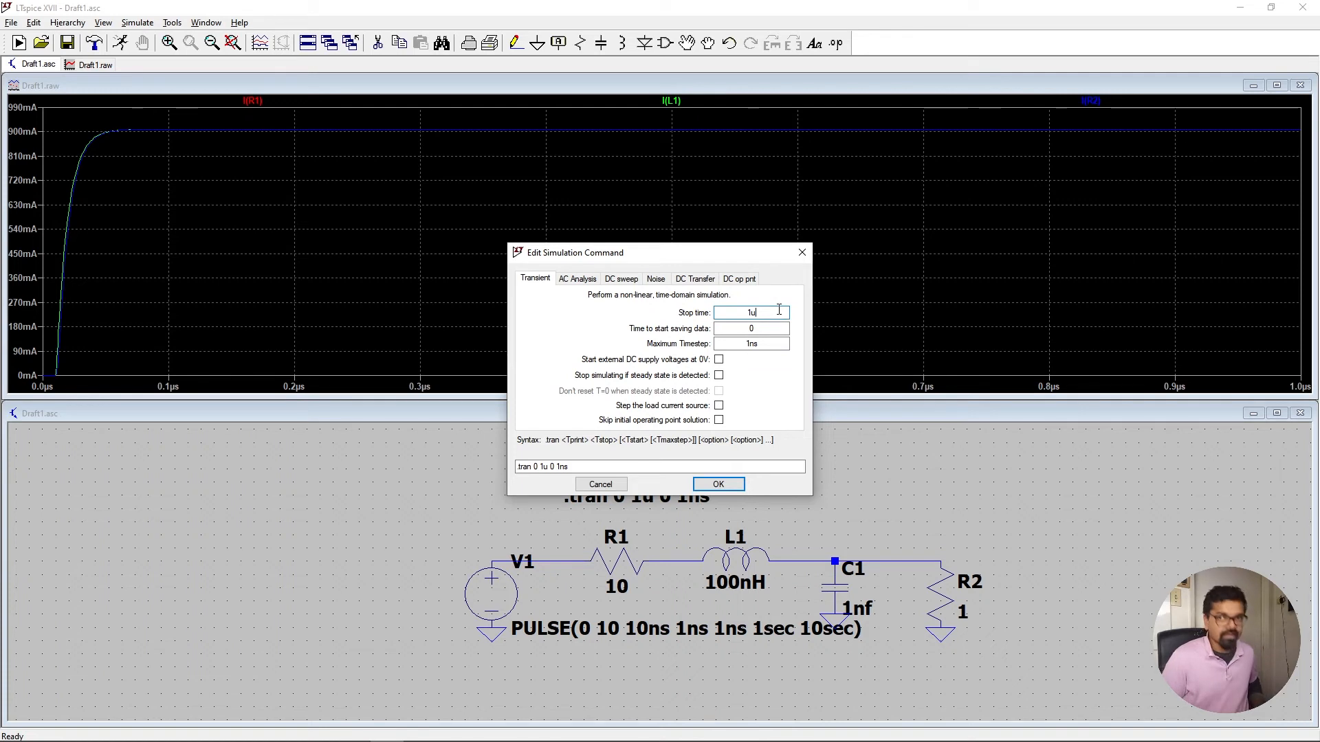
pyautogui.press('BackSpace')
pyautogui.press('BackSpace')
pyautogui.write('1')
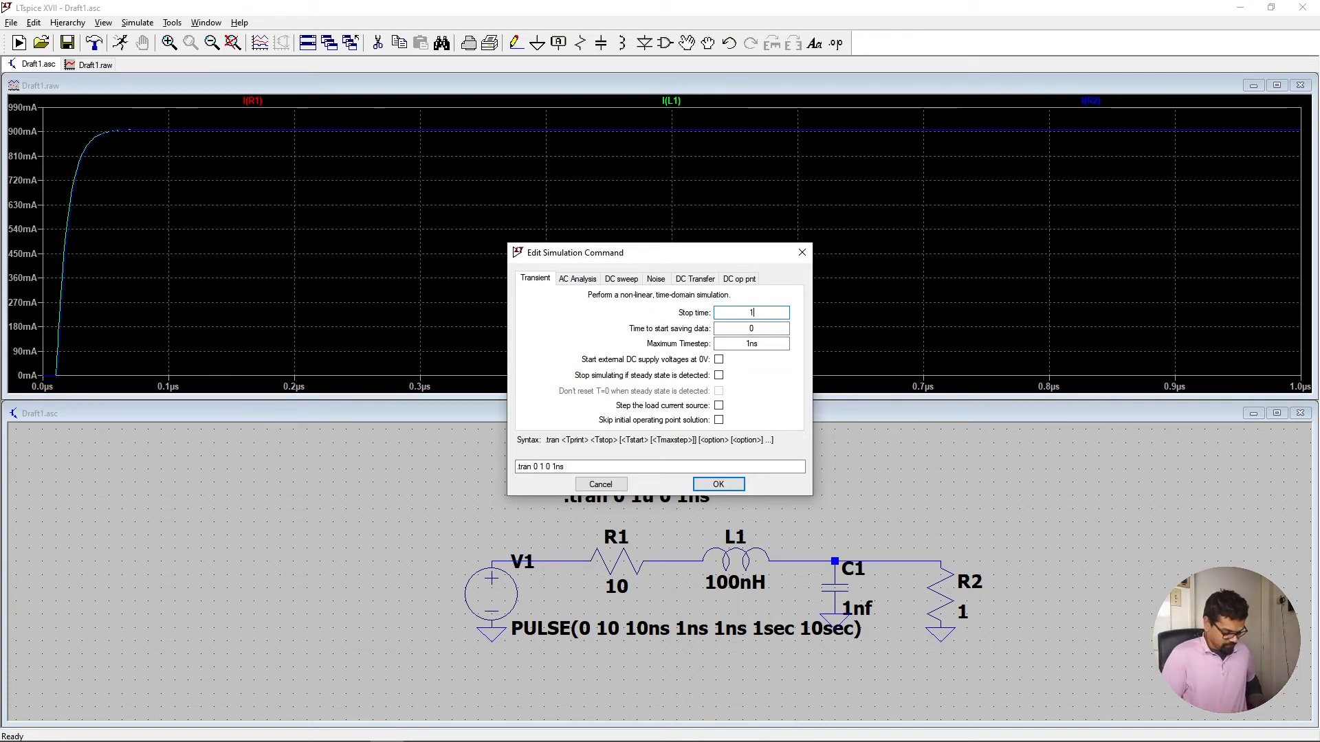
pyautogui.write('00ns')
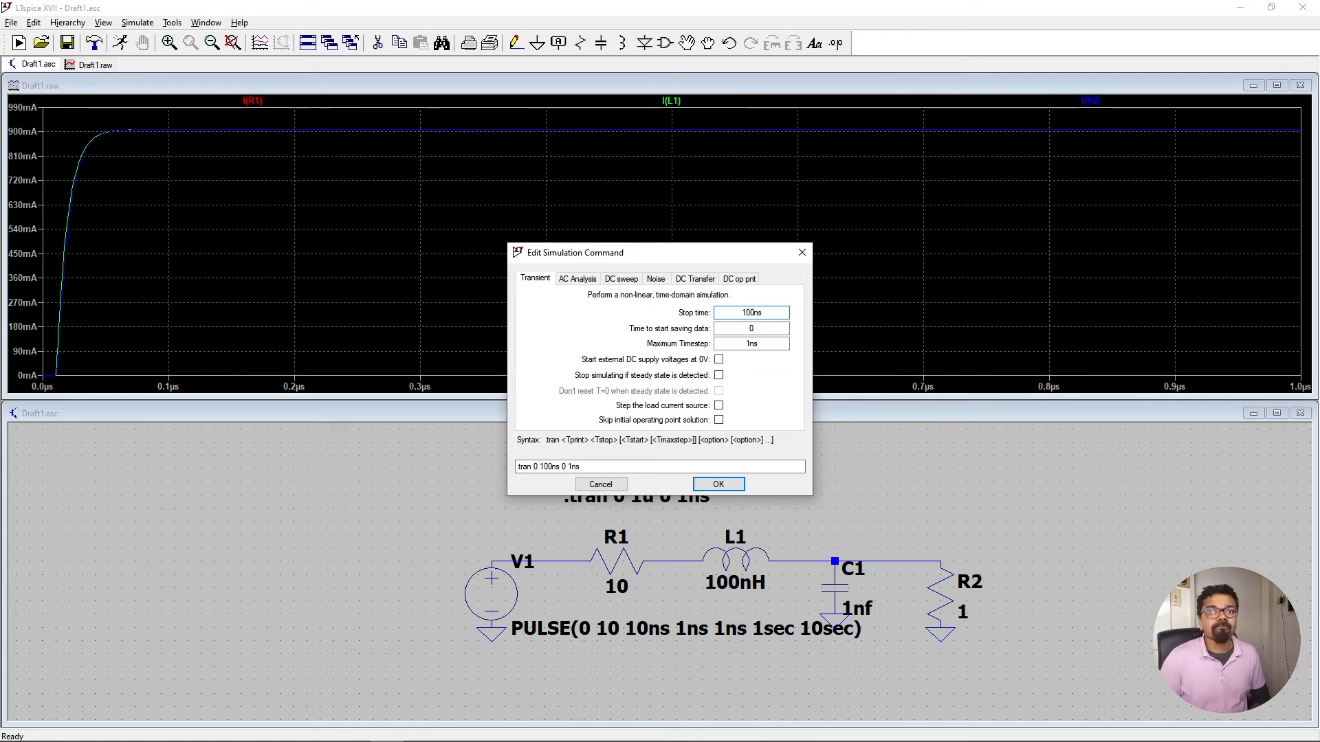
pyautogui.press('Return')
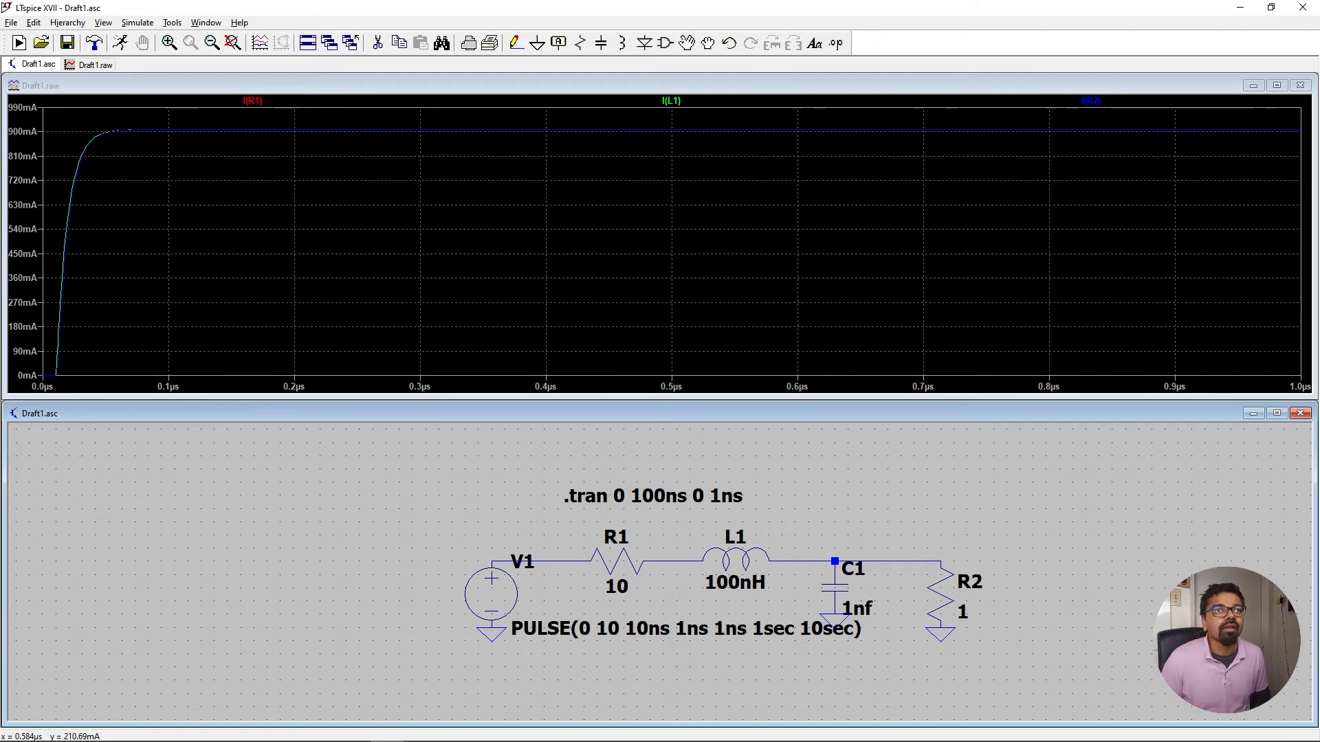
pyautogui.click(142, 26)
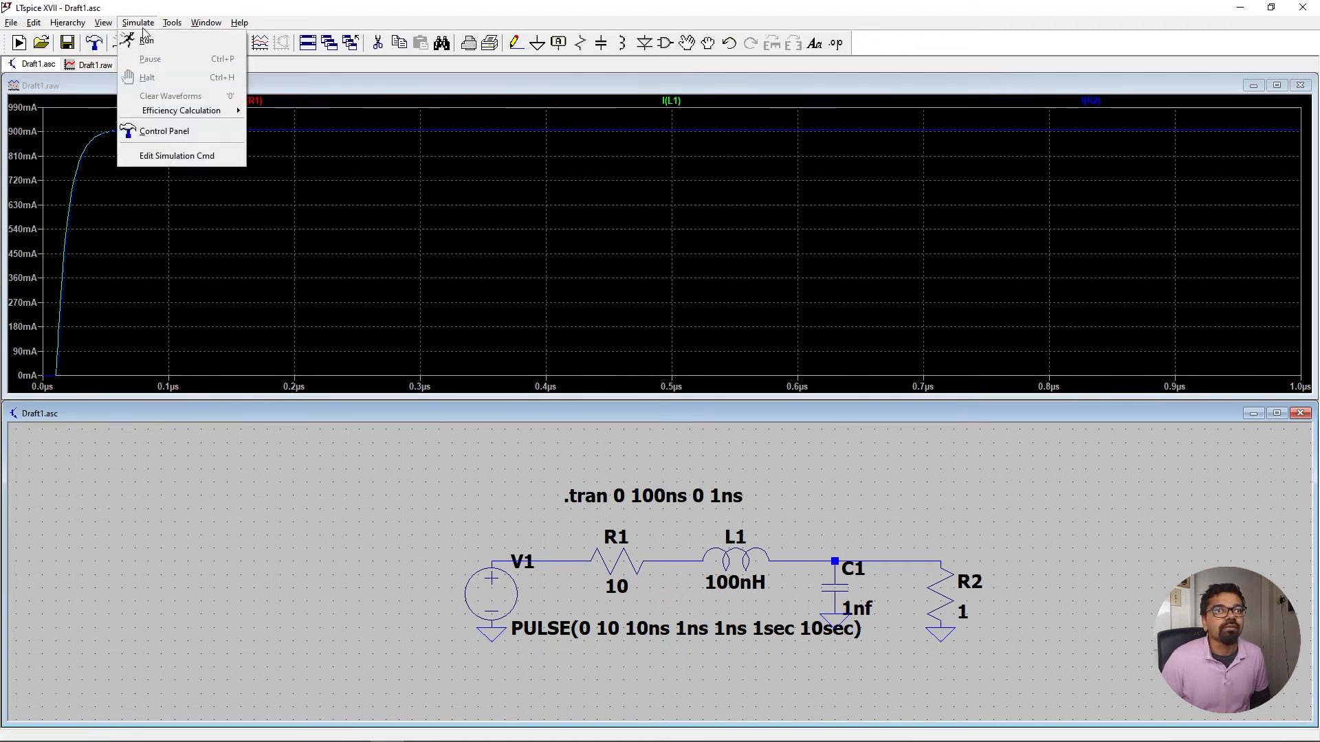
pyautogui.click(150, 39)
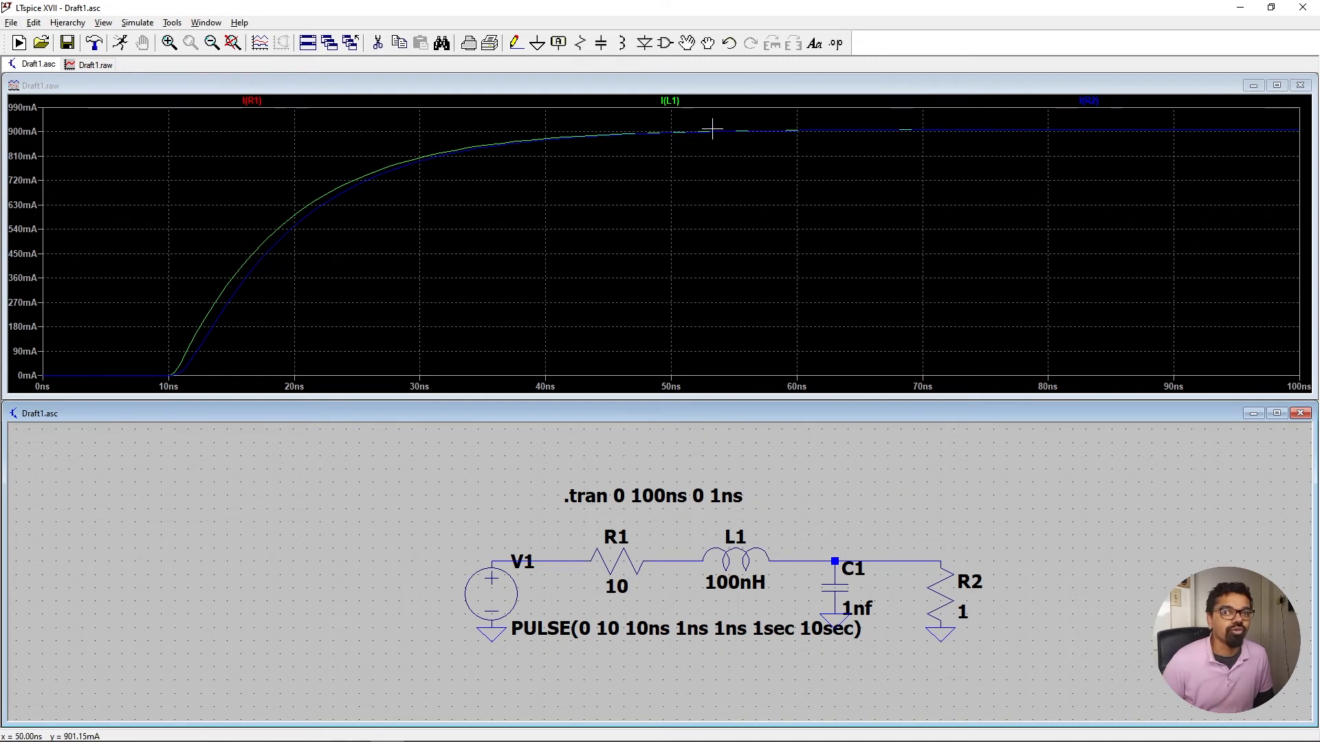
# Delete the I(L1), I(R1) and I(R2) traces from the waveform plot
pyautogui.rightClick(672, 101)
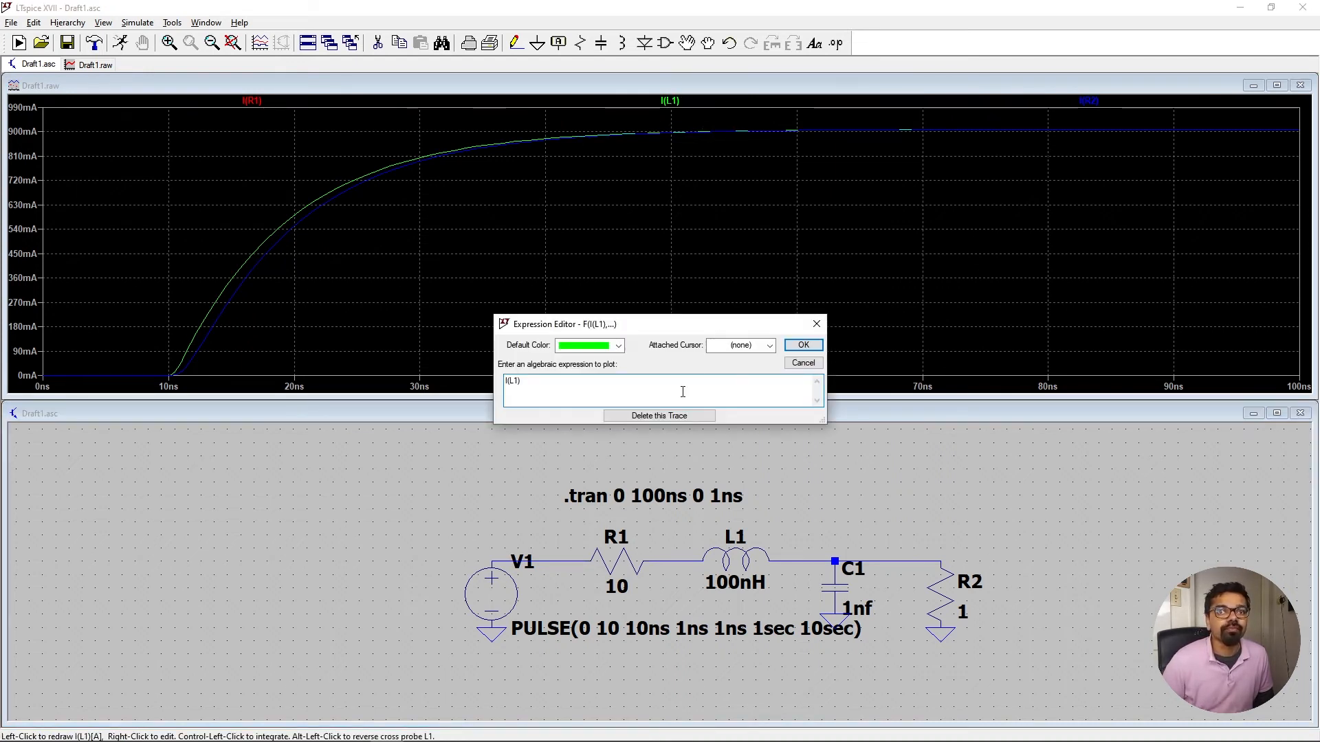
pyautogui.click(681, 415)
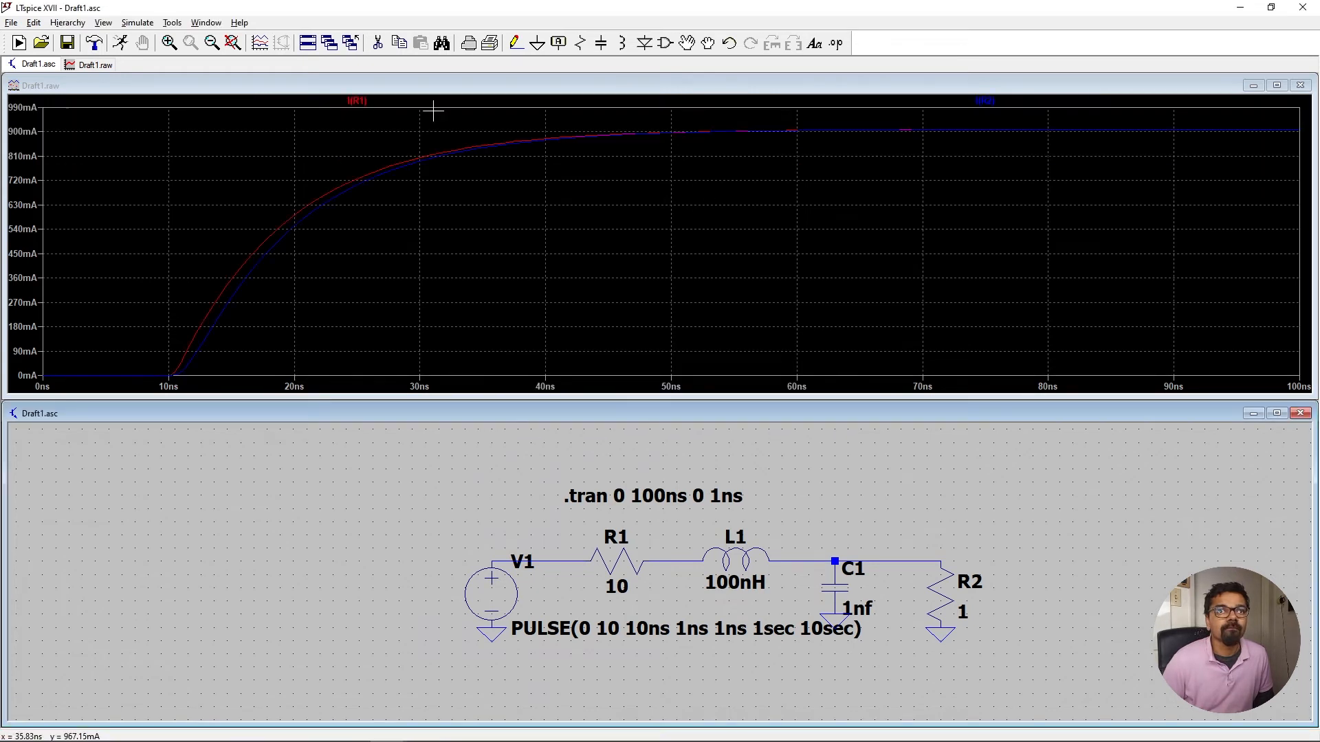
pyautogui.rightClick(360, 102)
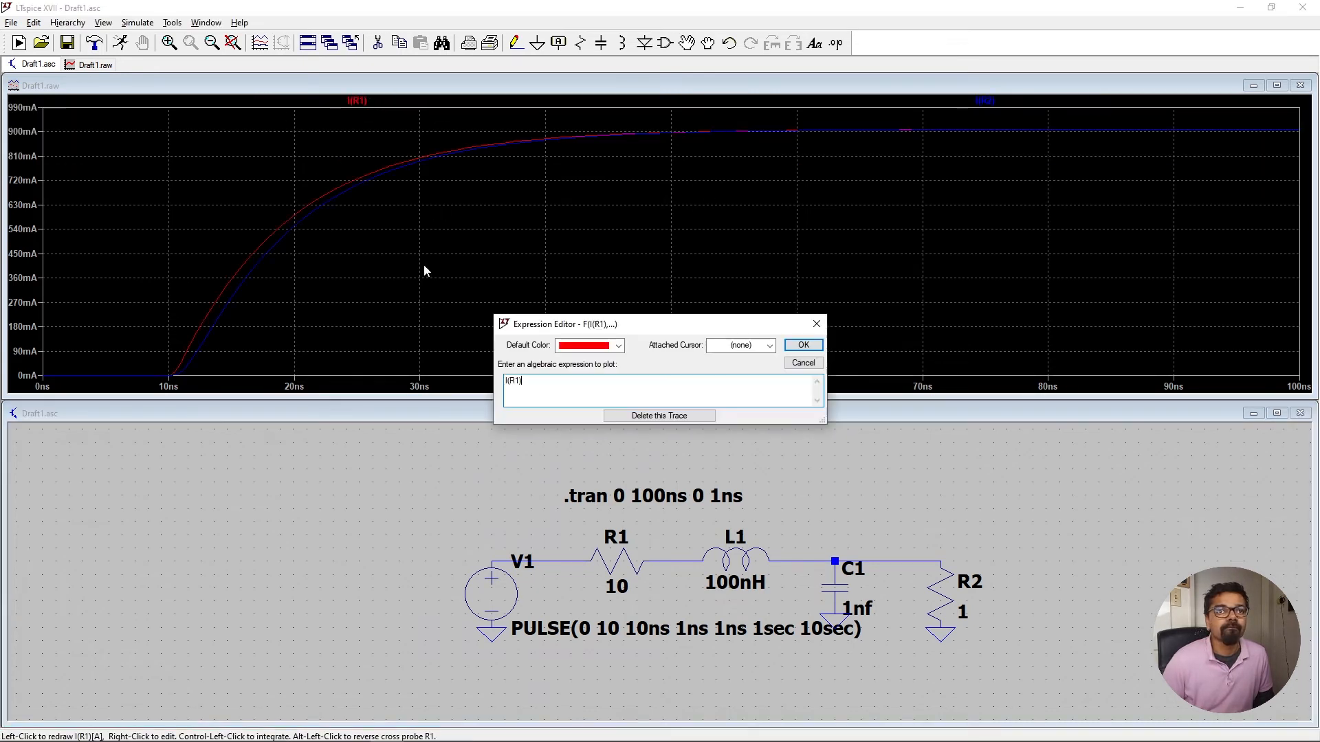
pyautogui.click(666, 417)
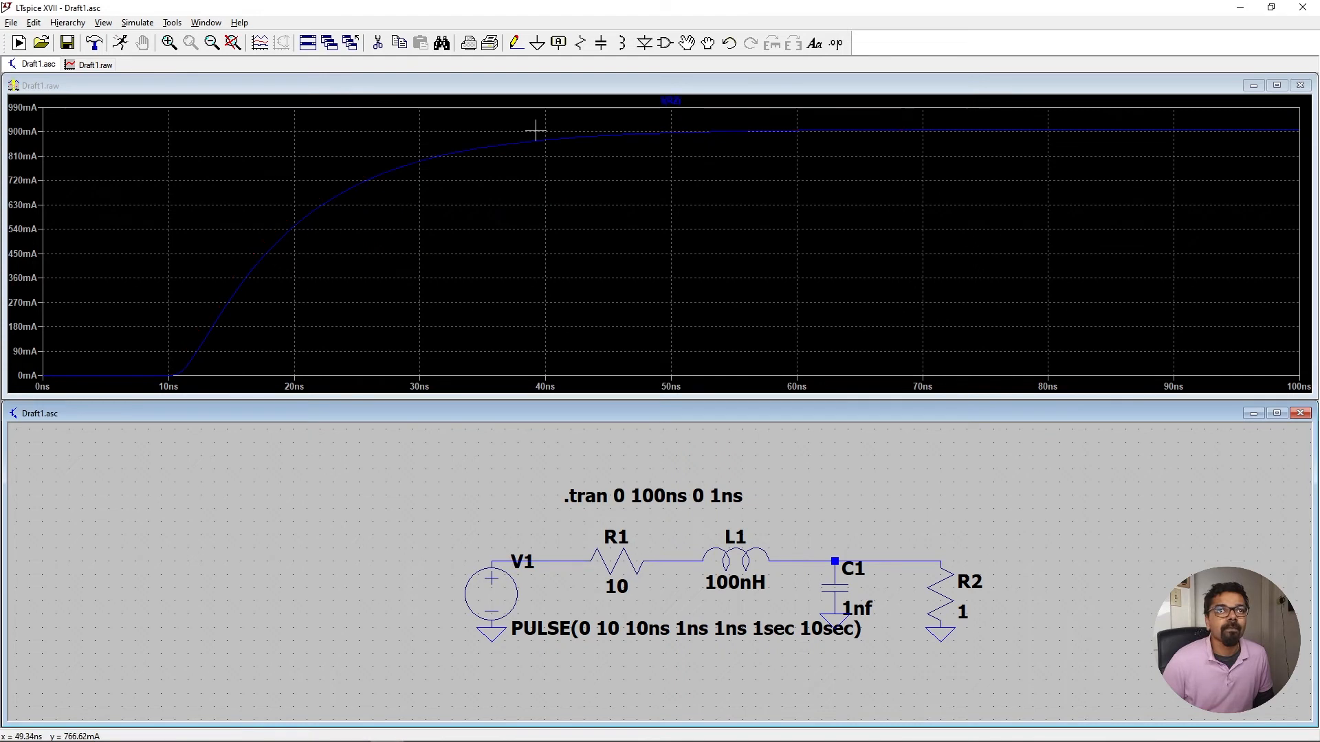
pyautogui.rightClick(666, 95)
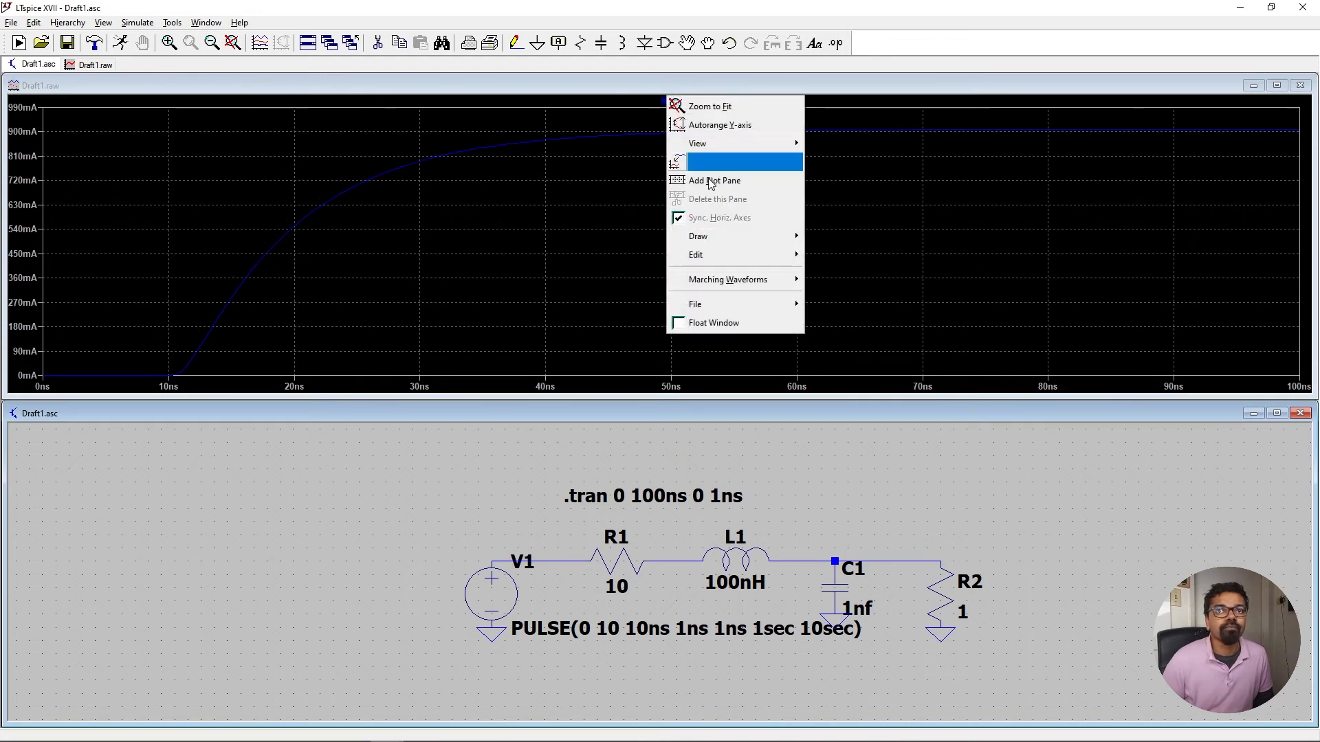
pyautogui.click(663, 97)
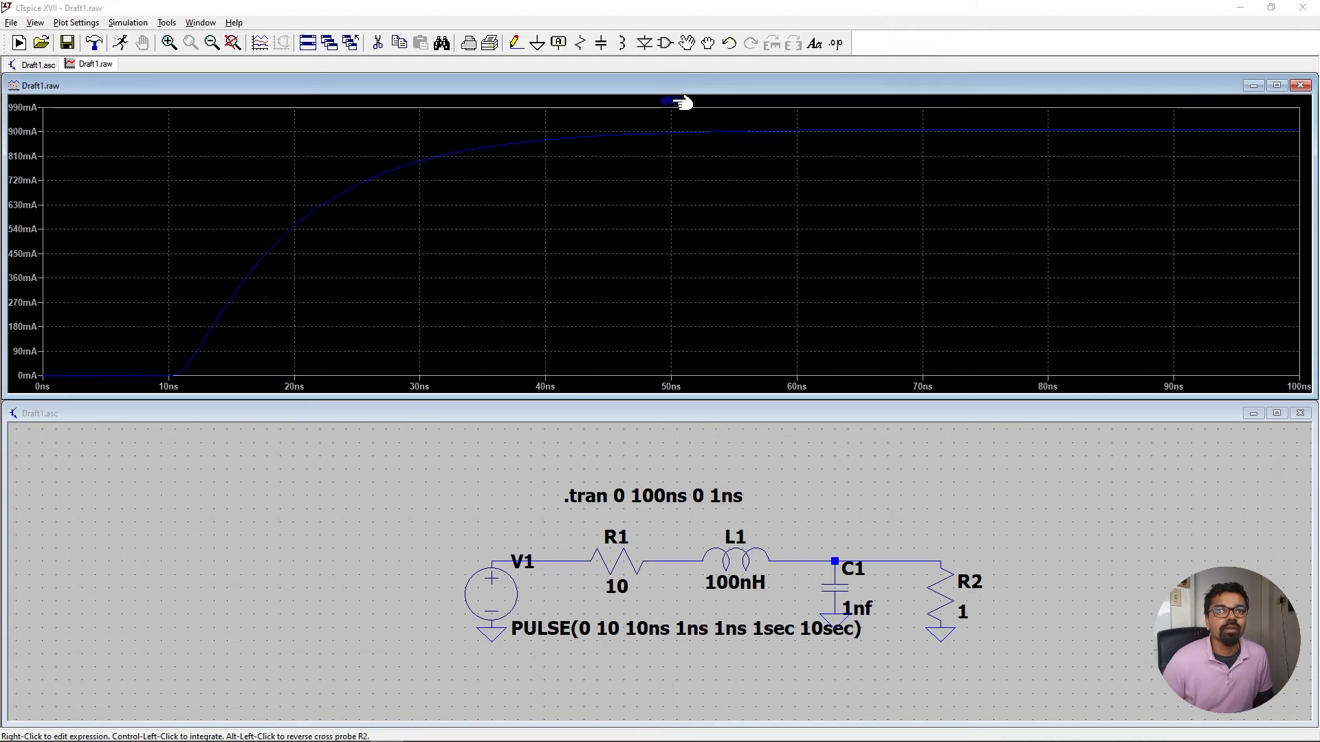
pyautogui.rightClick(674, 102)
pyautogui.click(659, 415)
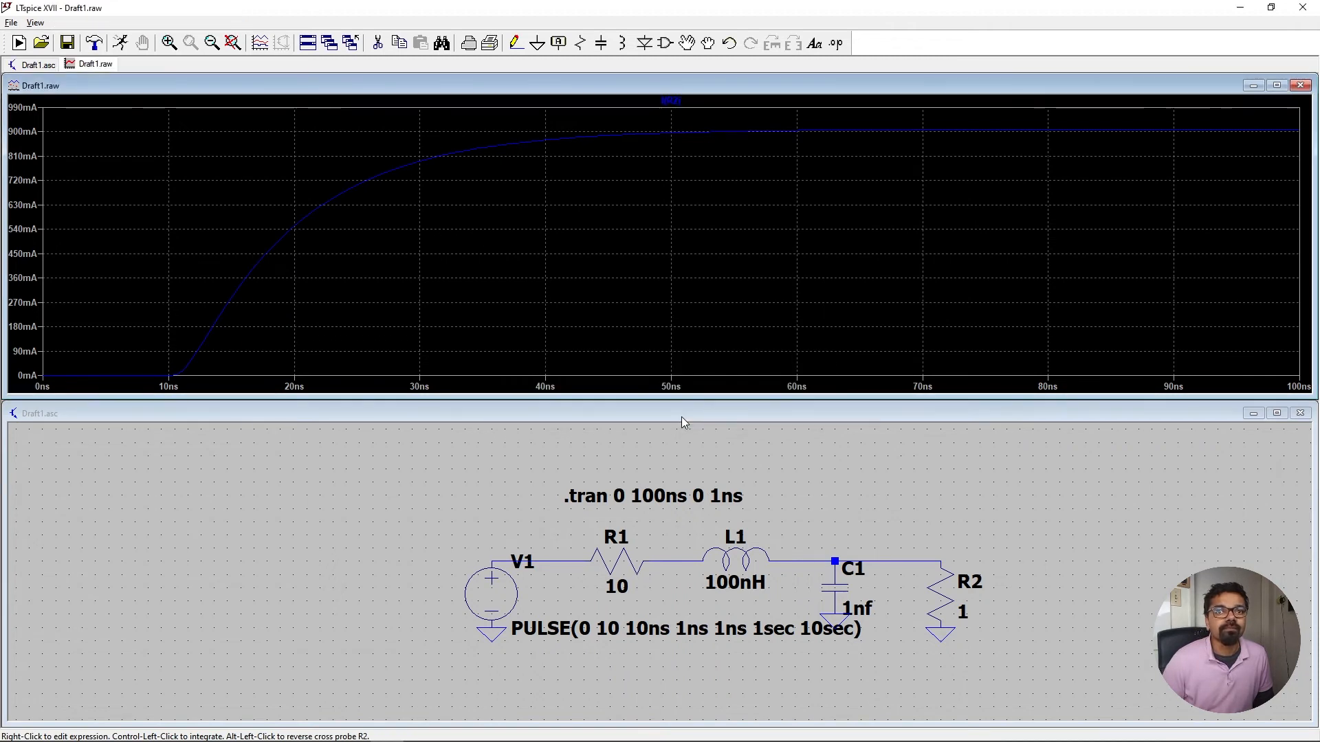
# Plot the voltage at V1's output node, the voltage across R2 and the current through R2
pyautogui.click(502, 558)
pyautogui.click(504, 558)
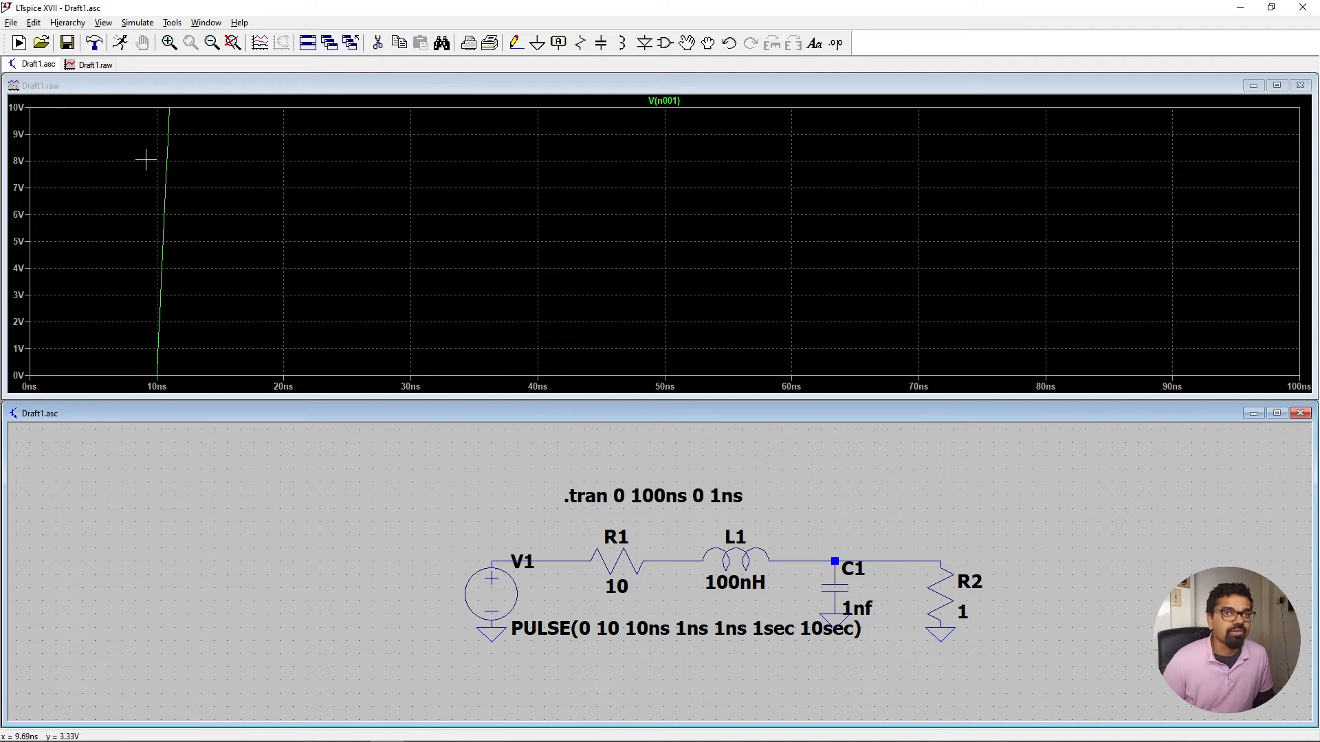
pyautogui.click(932, 560)
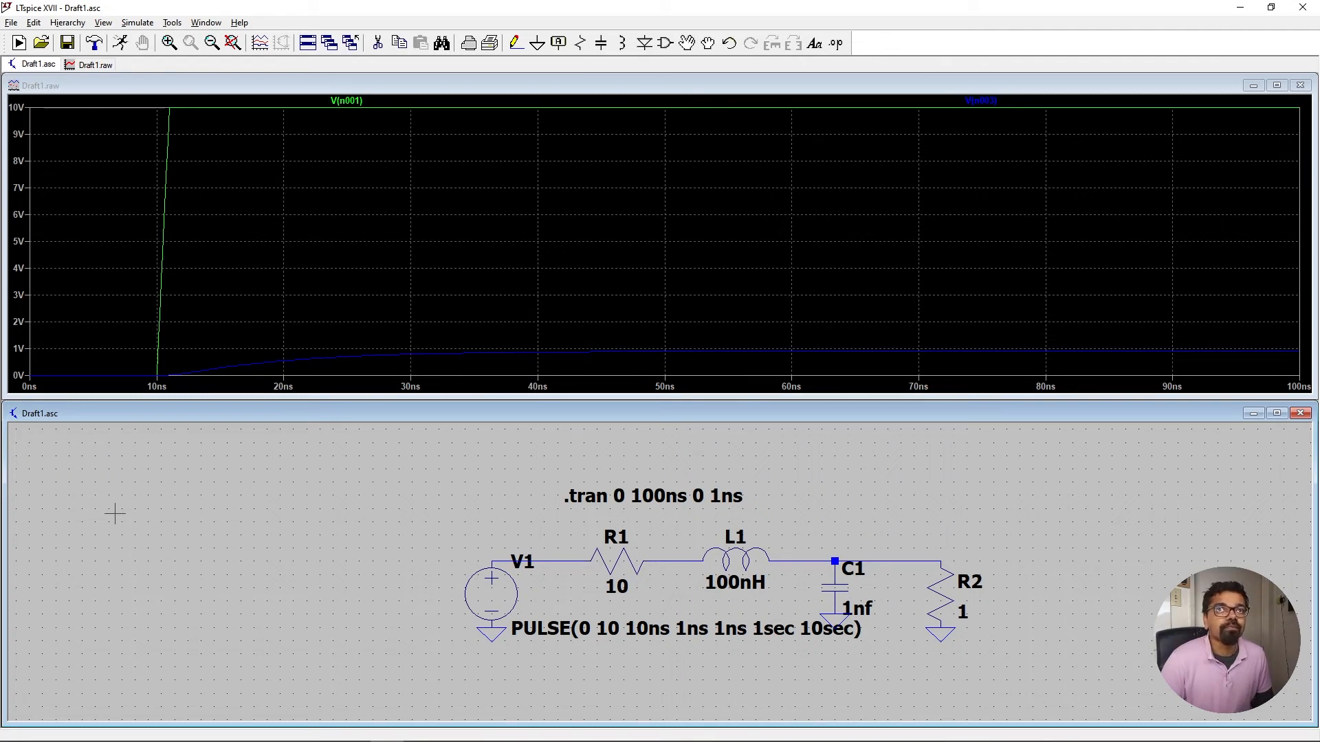
pyautogui.click(946, 600)
# Set R2's resistance to 10 ohms and rerun the simulation
pyautogui.rightClick(945, 603)
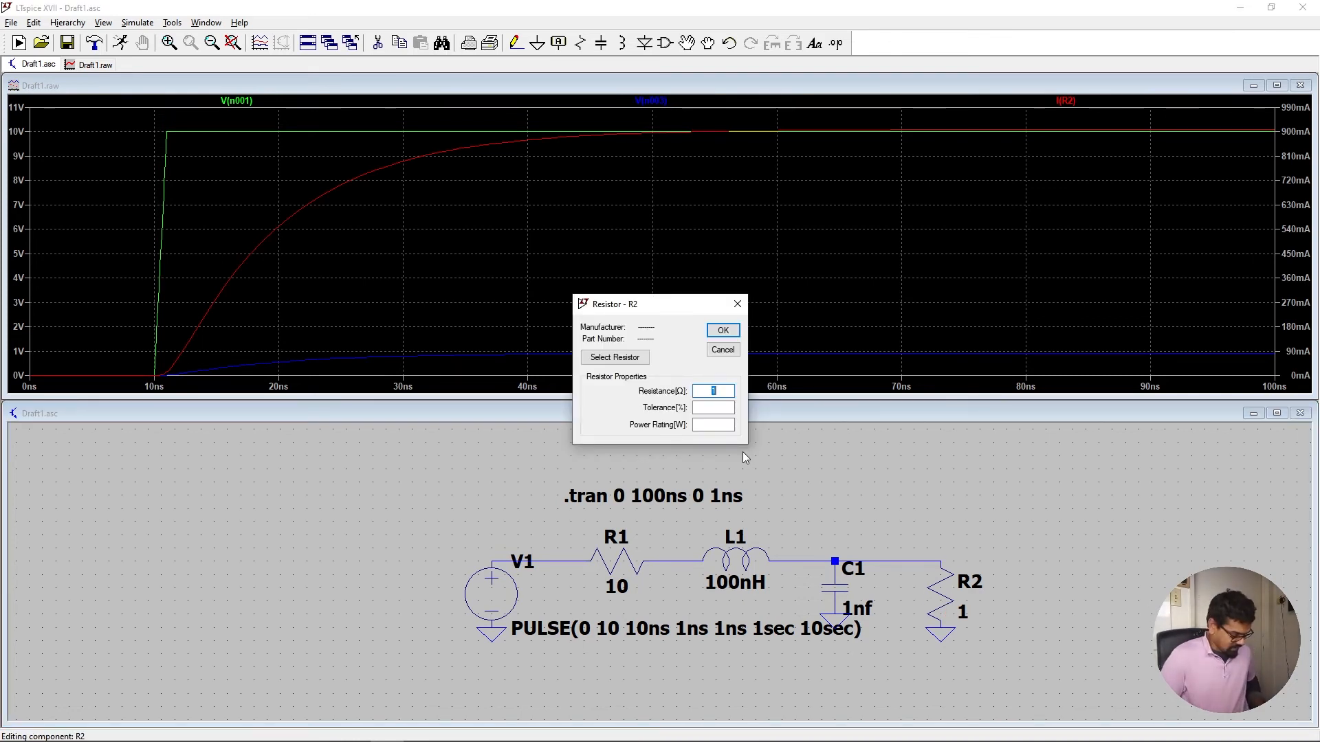
pyautogui.write('10')
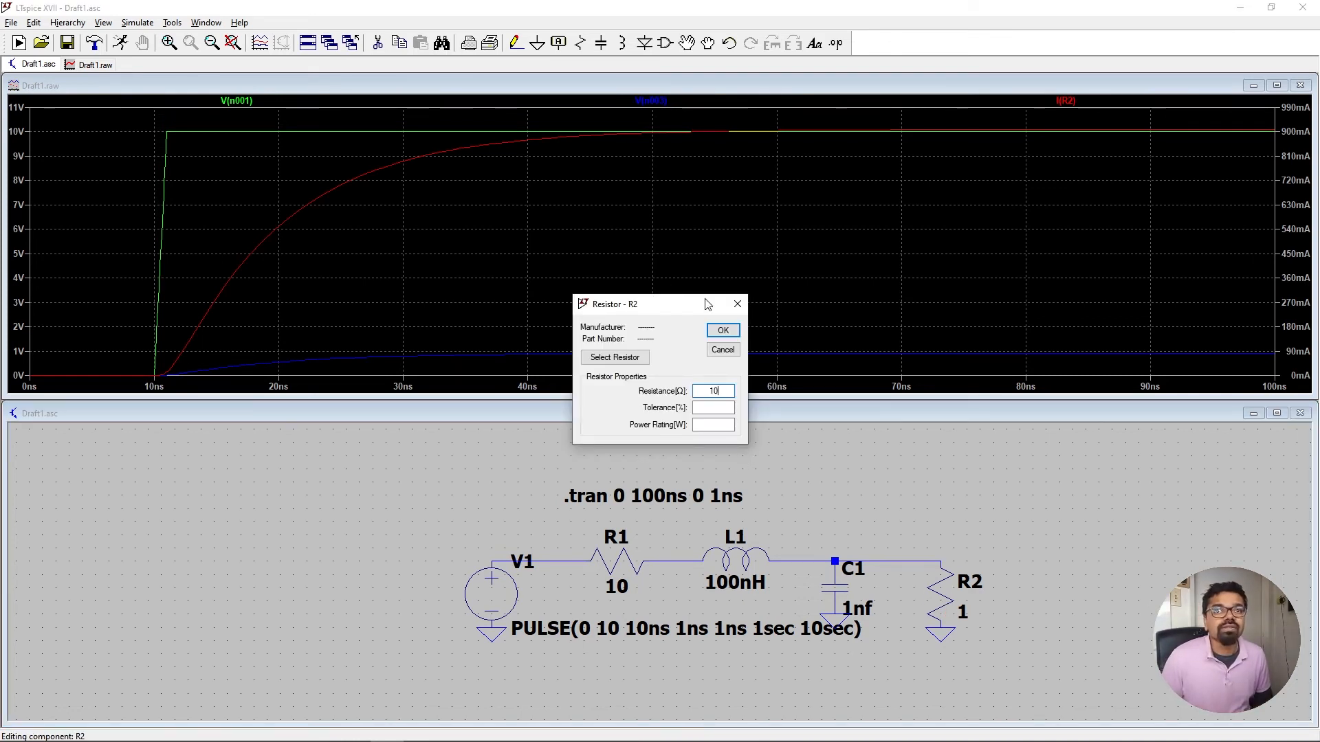
pyautogui.click(722, 331)
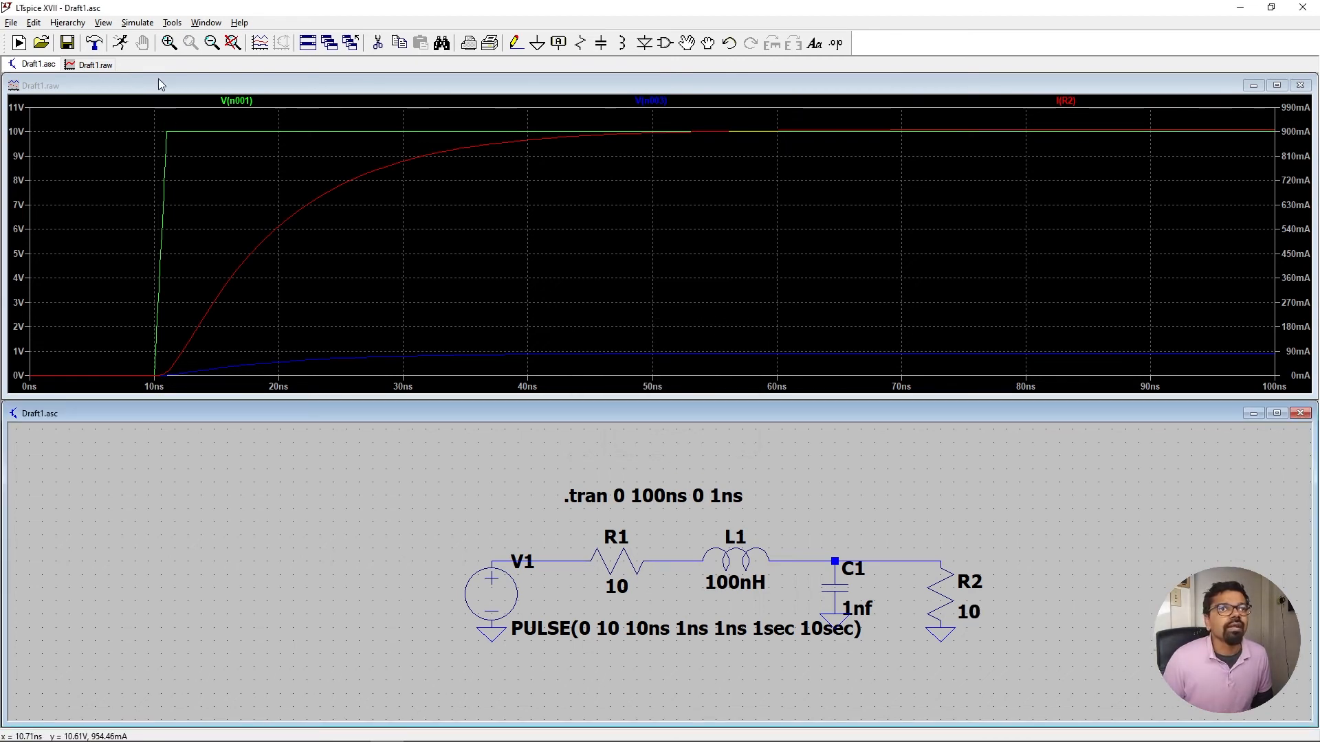
pyautogui.click(138, 23)
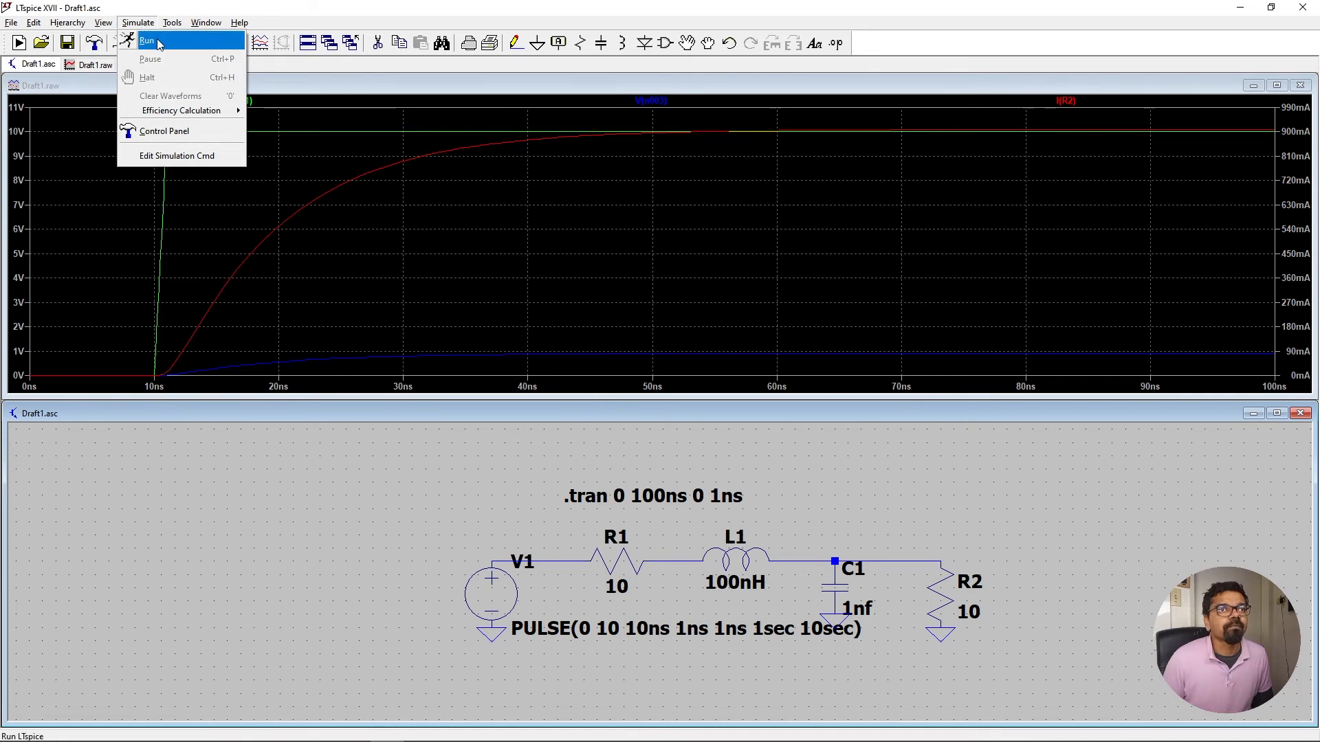
pyautogui.click(148, 41)
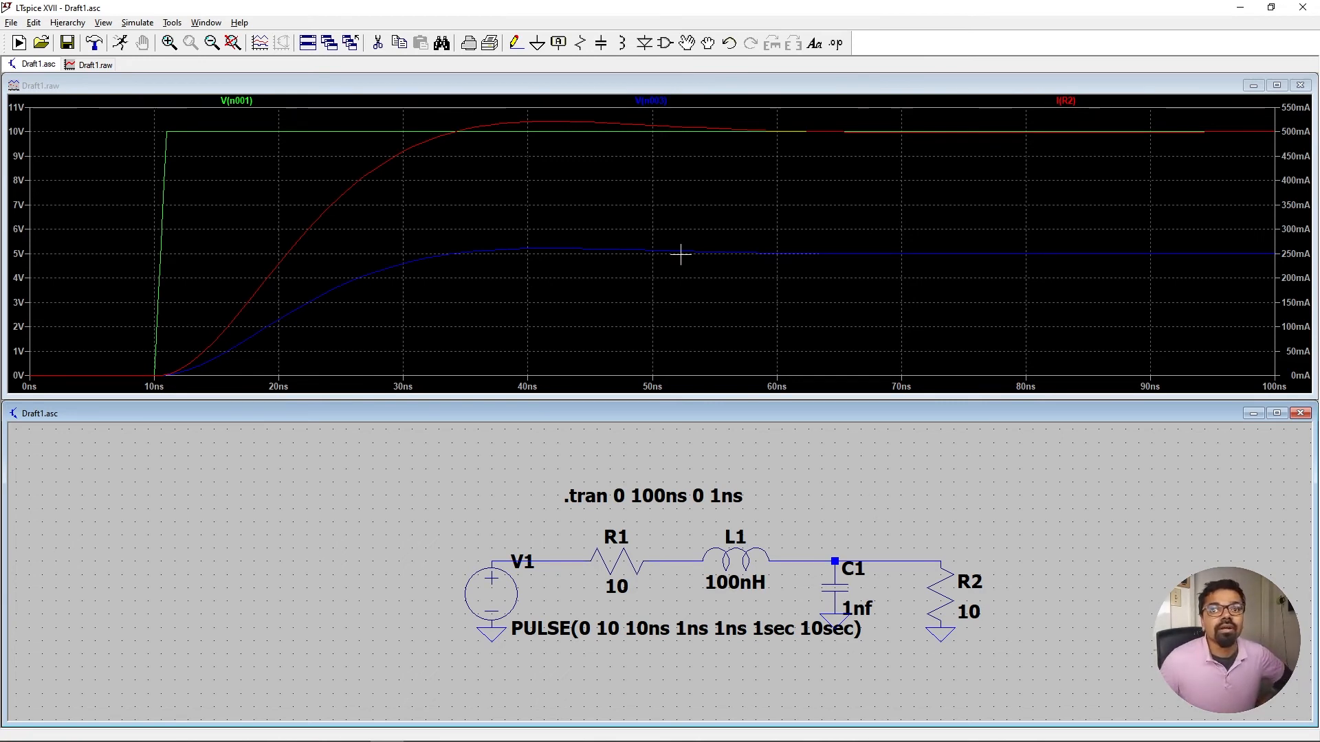
# Set the value of load resistor R2 to 20
pyautogui.rightClick(968, 614)
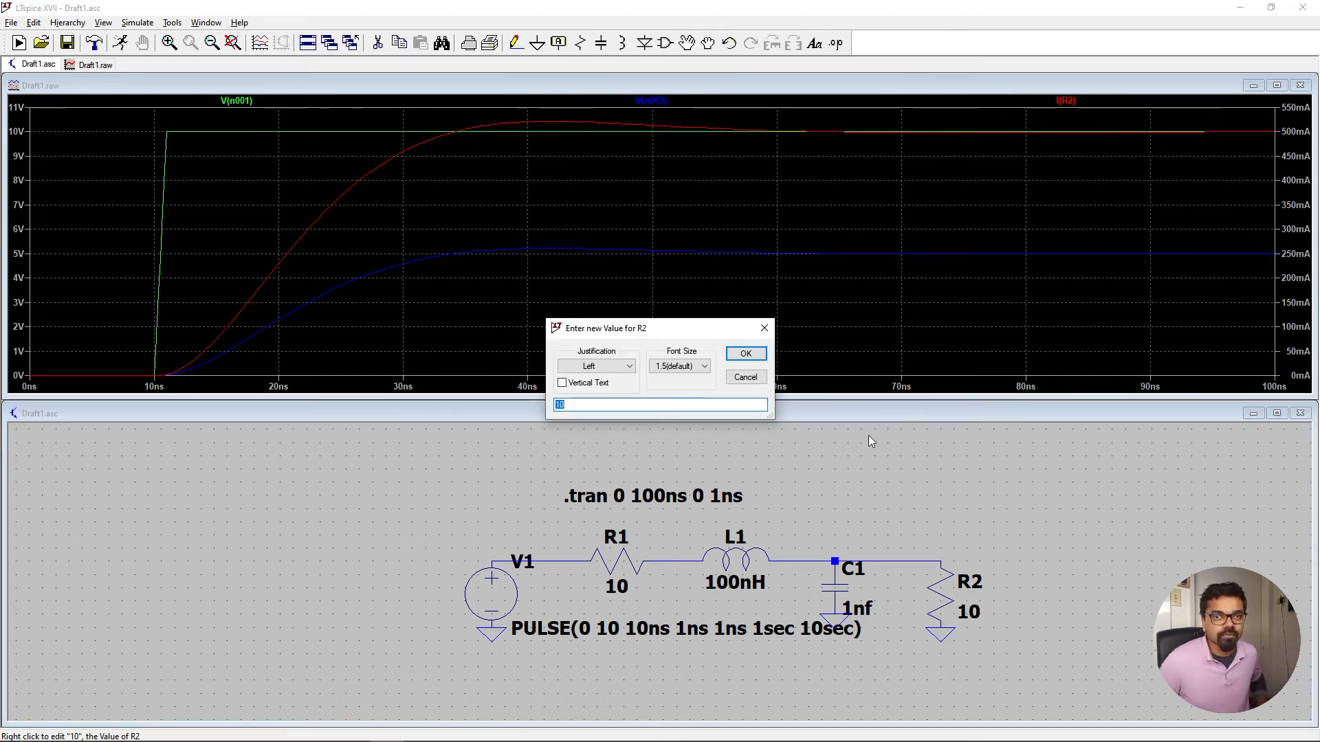
pyautogui.write('20')
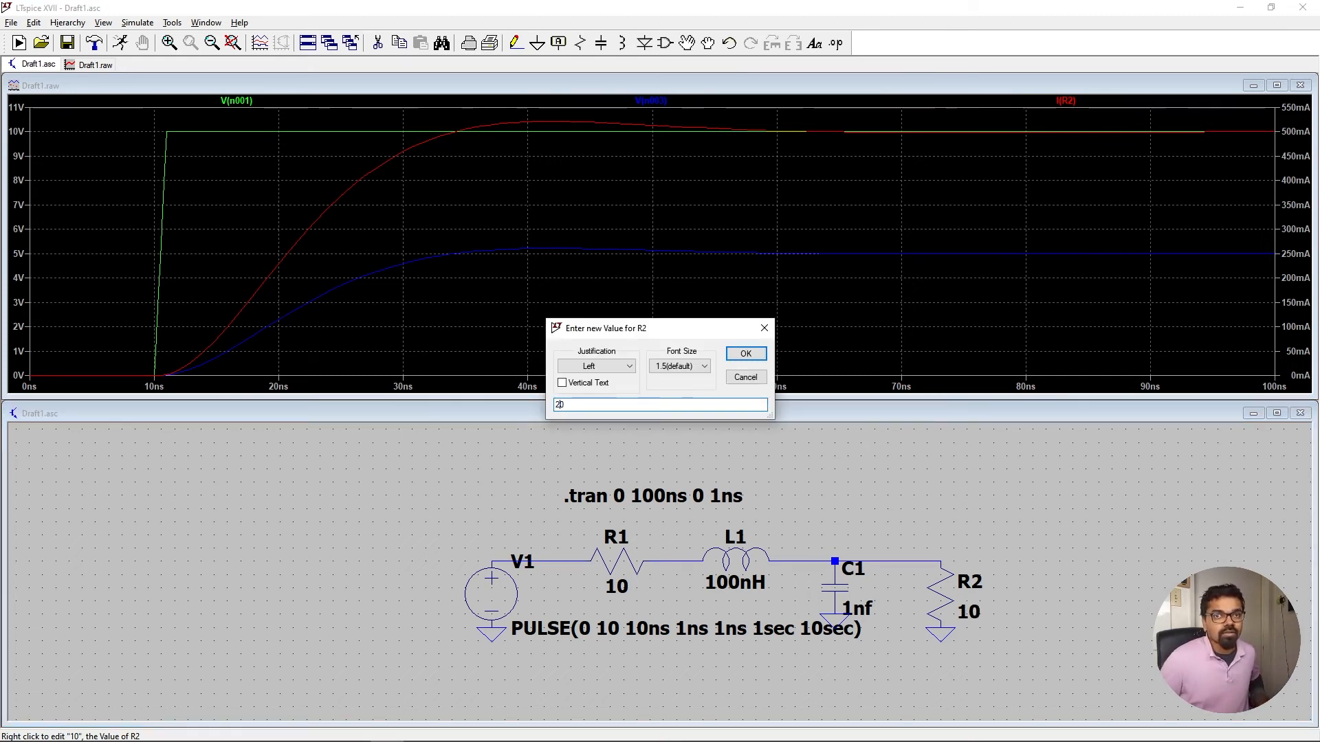
pyautogui.click(747, 353)
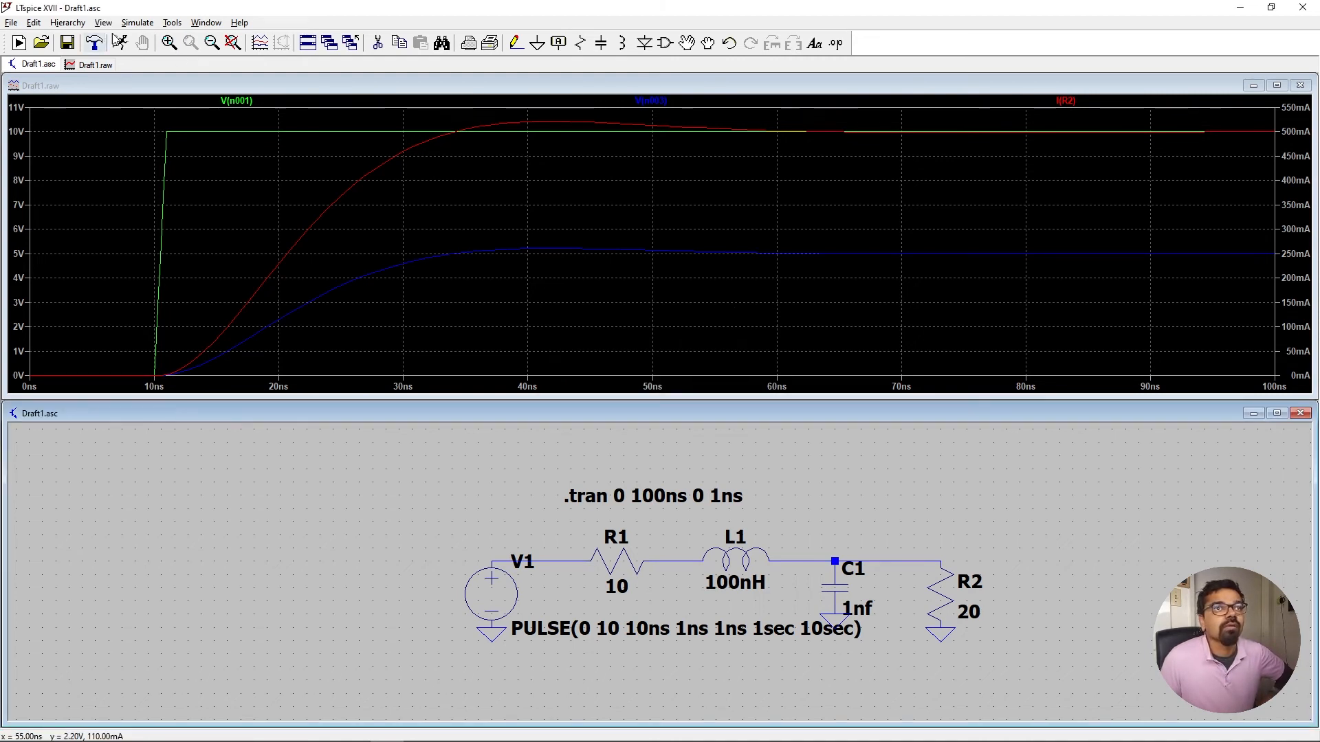
# Rerun the transient simulation with the updated load resistor
pyautogui.click(138, 22)
pyautogui.click(150, 40)
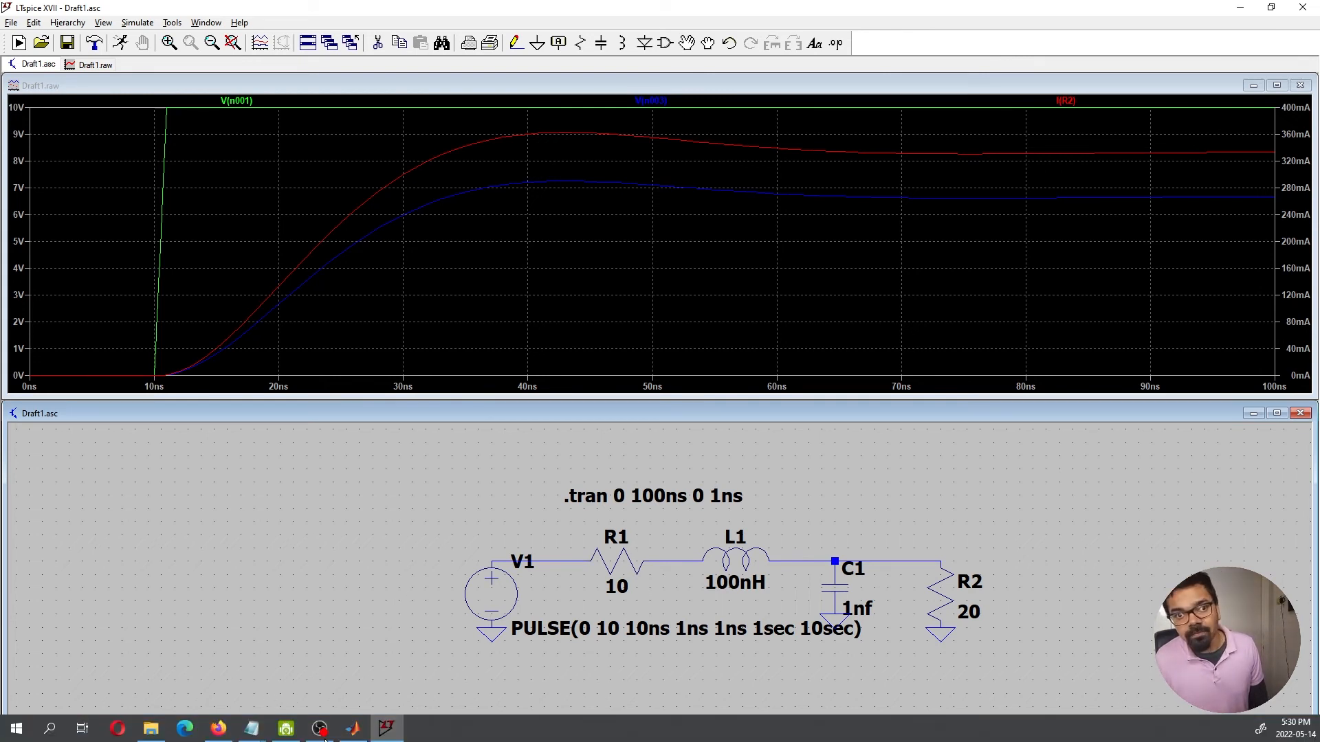
# Switch to MATLAB and go to the RLC Circuit section of RC_circuit.m
pyautogui.moveTo(352, 729)
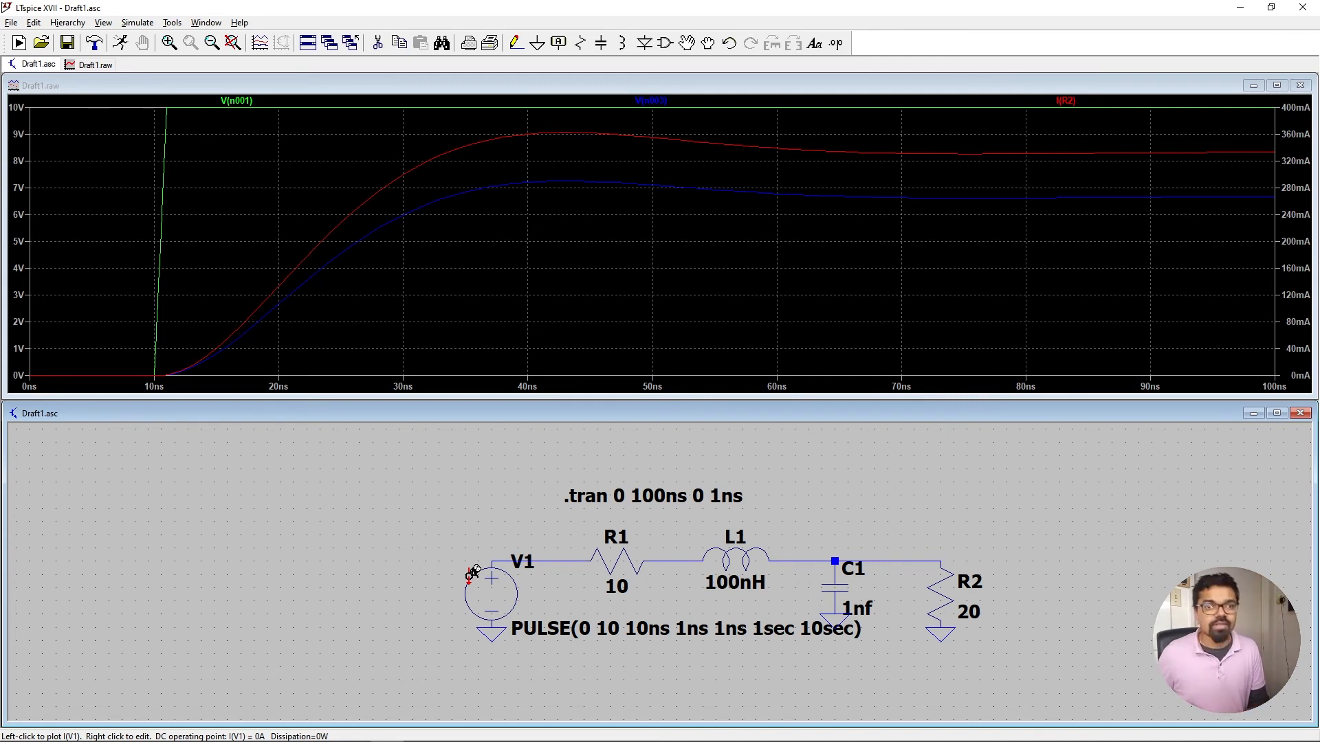
pyautogui.click(352, 730)
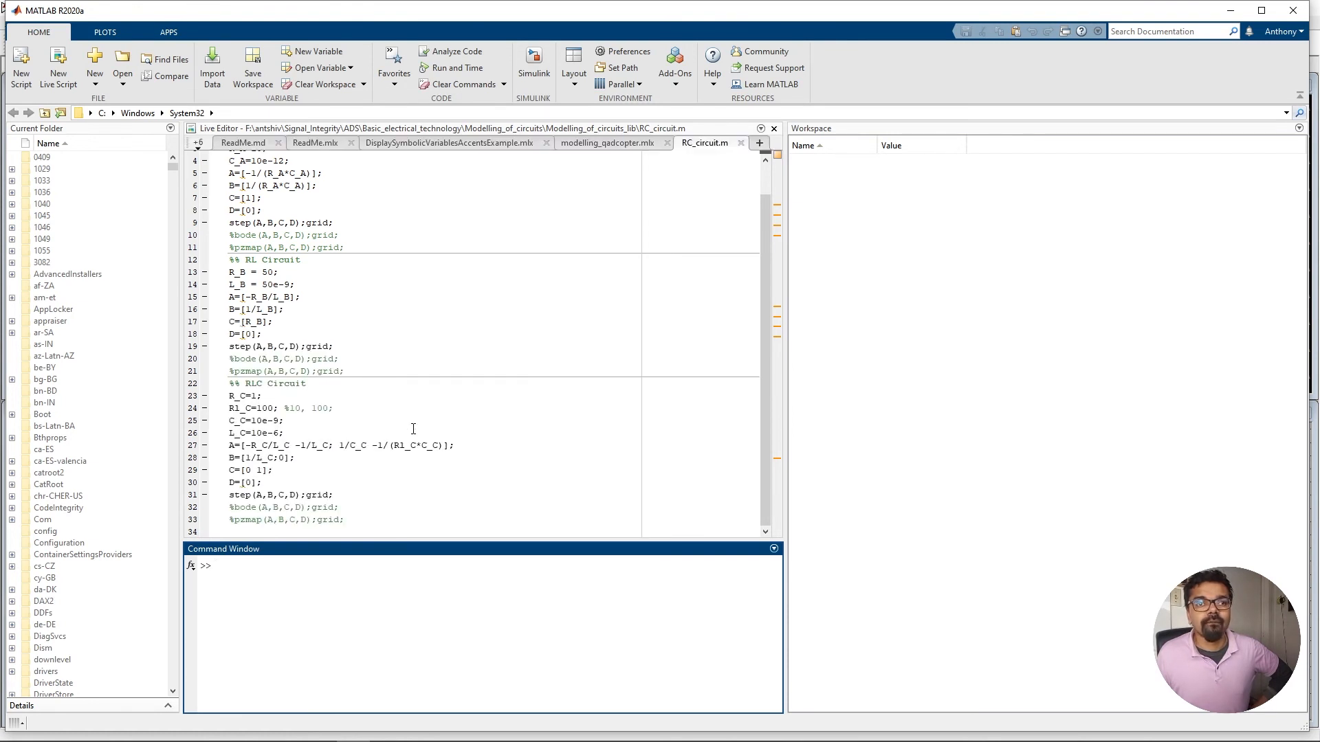
pyautogui.click(456, 339)
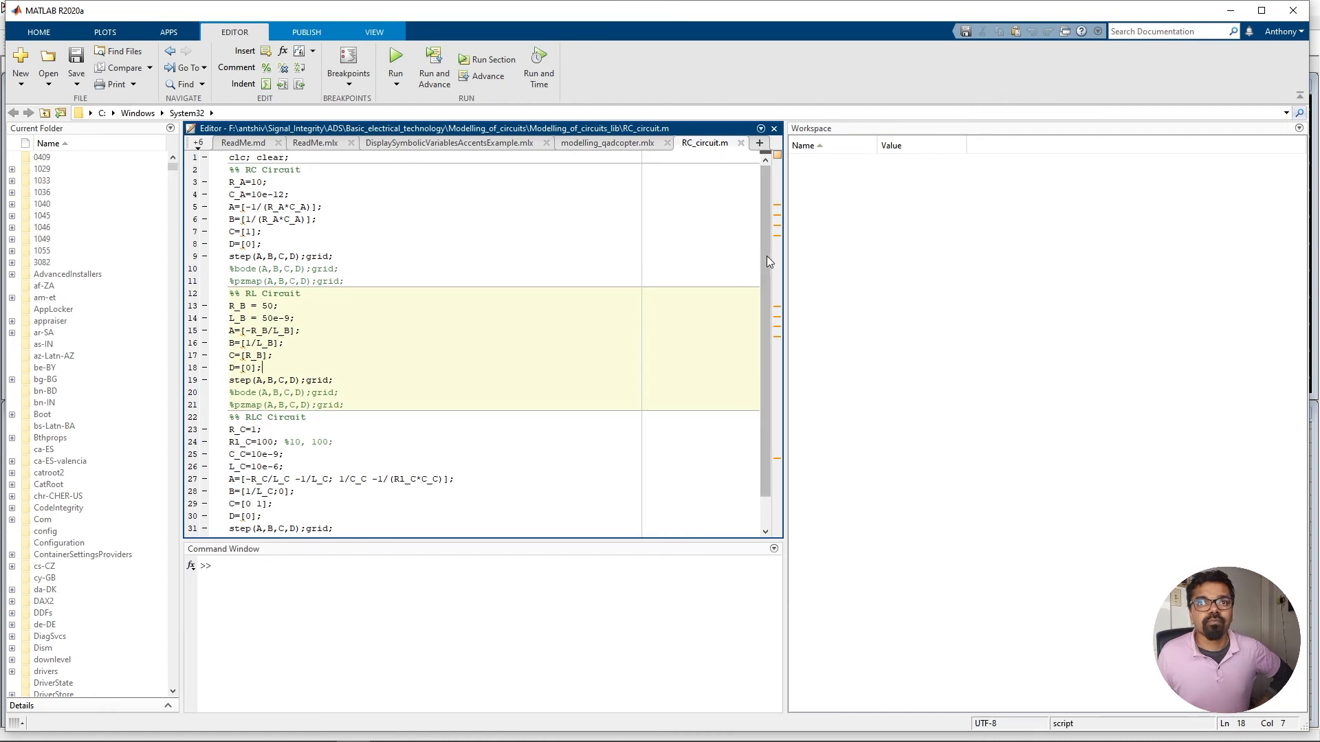
pyautogui.click(425, 157)
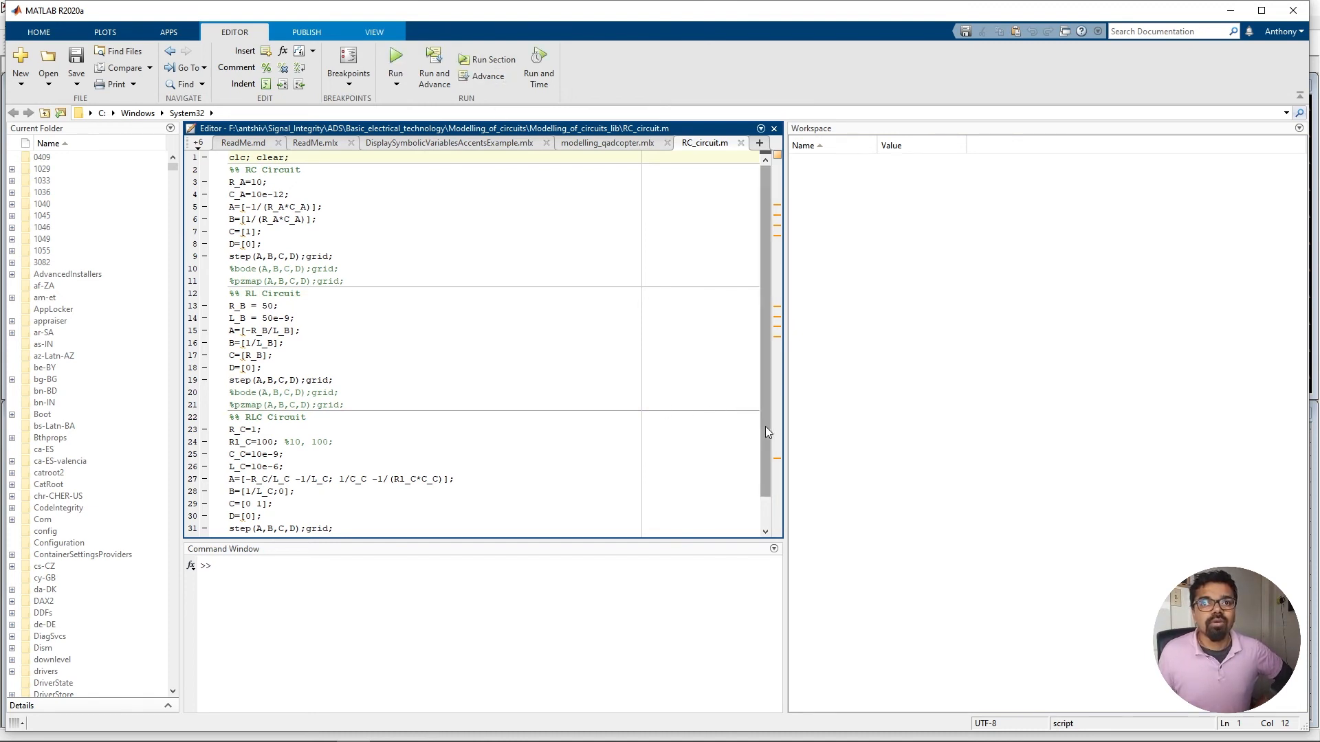
pyautogui.moveTo(765, 432); pyautogui.dragTo(782, 496)
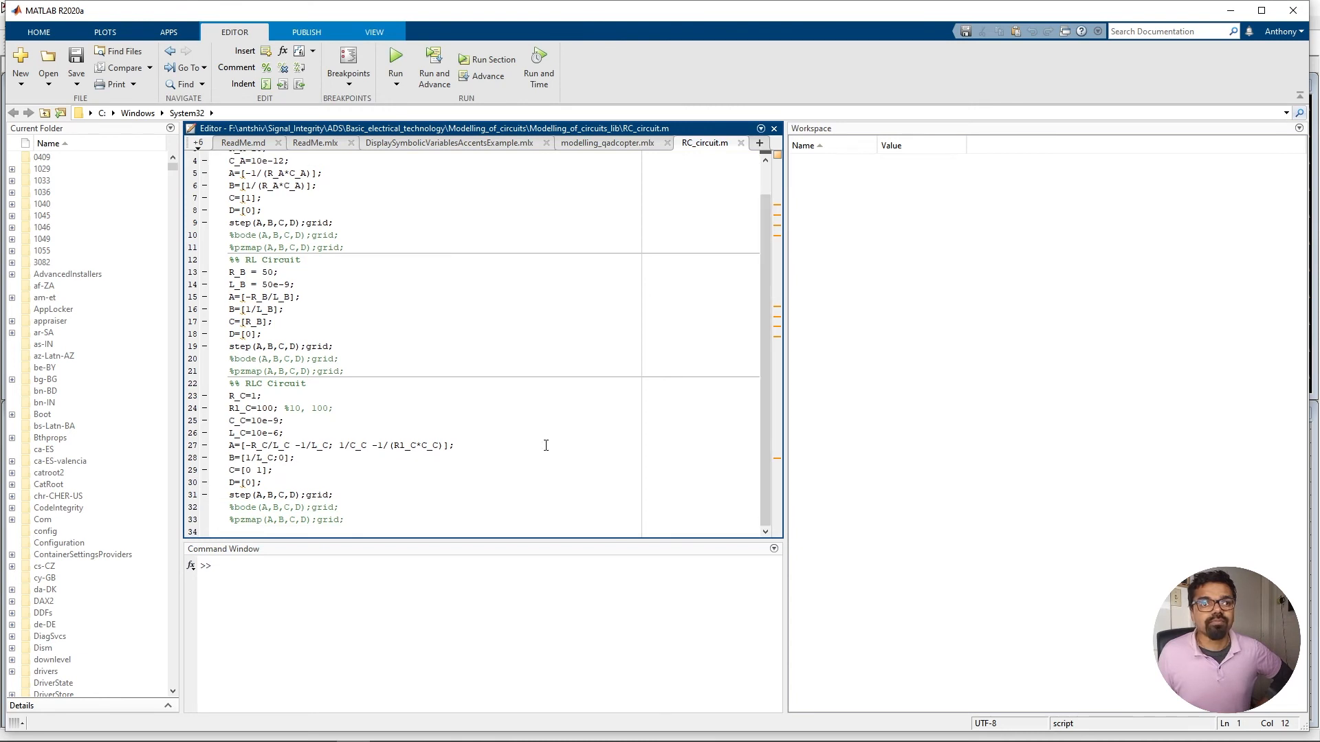
# In the RLC Circuit section, set the series resistance R_C to 10 and the load resistance Rl_C to 20
pyautogui.click(264, 396)
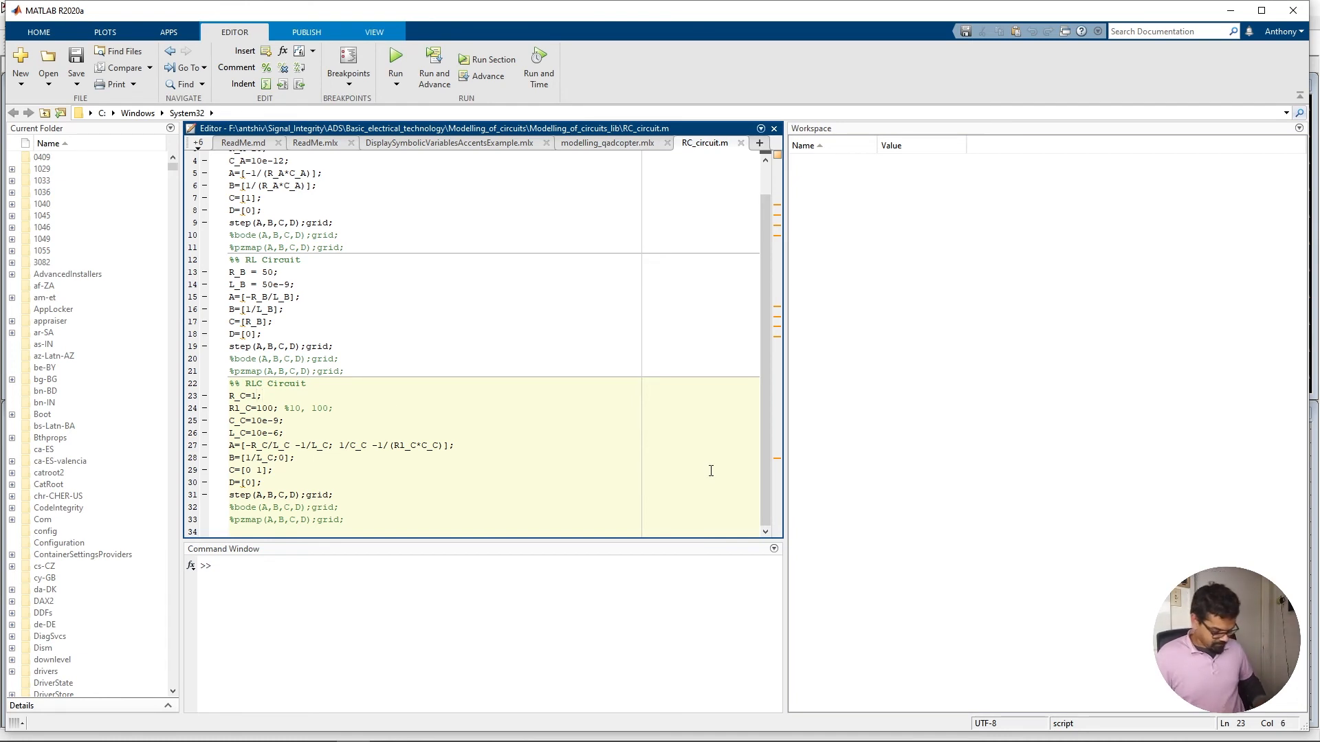
pyautogui.write('0')
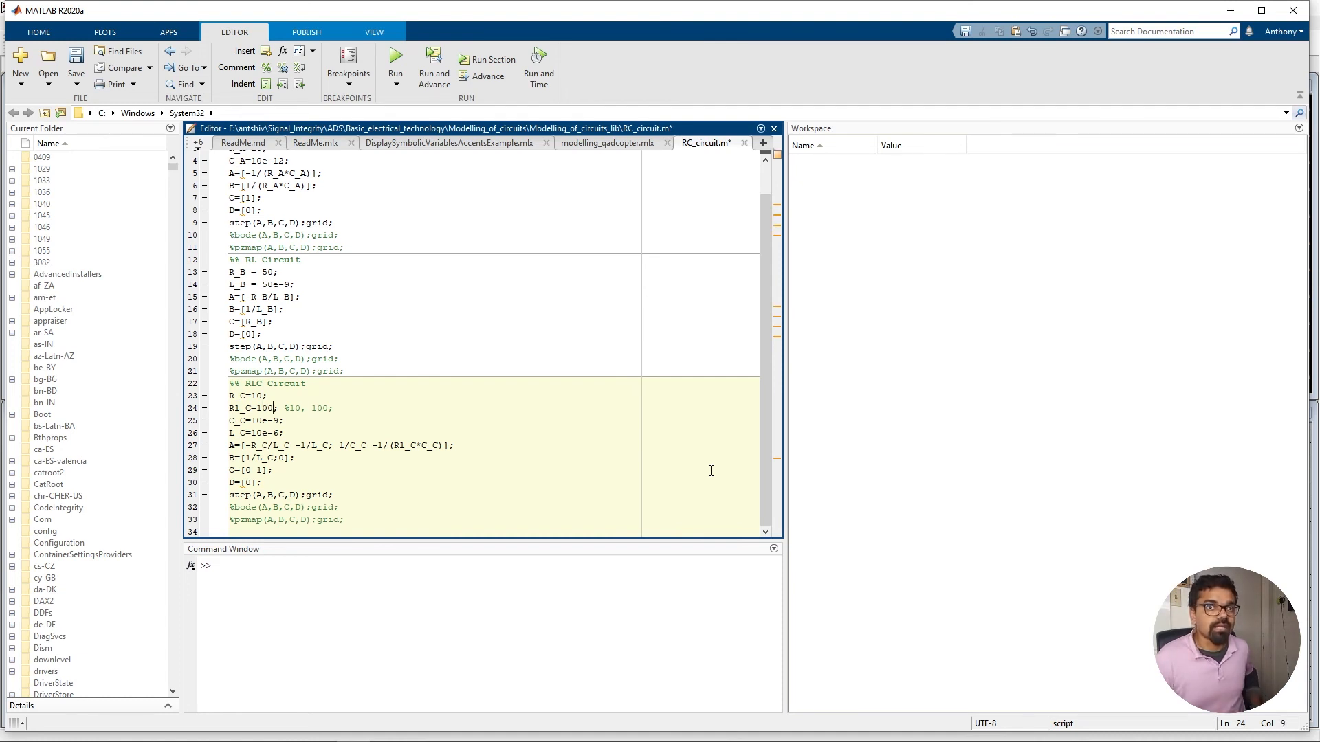
pyautogui.press('BackSpace')
pyautogui.press('BackSpace')
pyautogui.press('BackSpace')
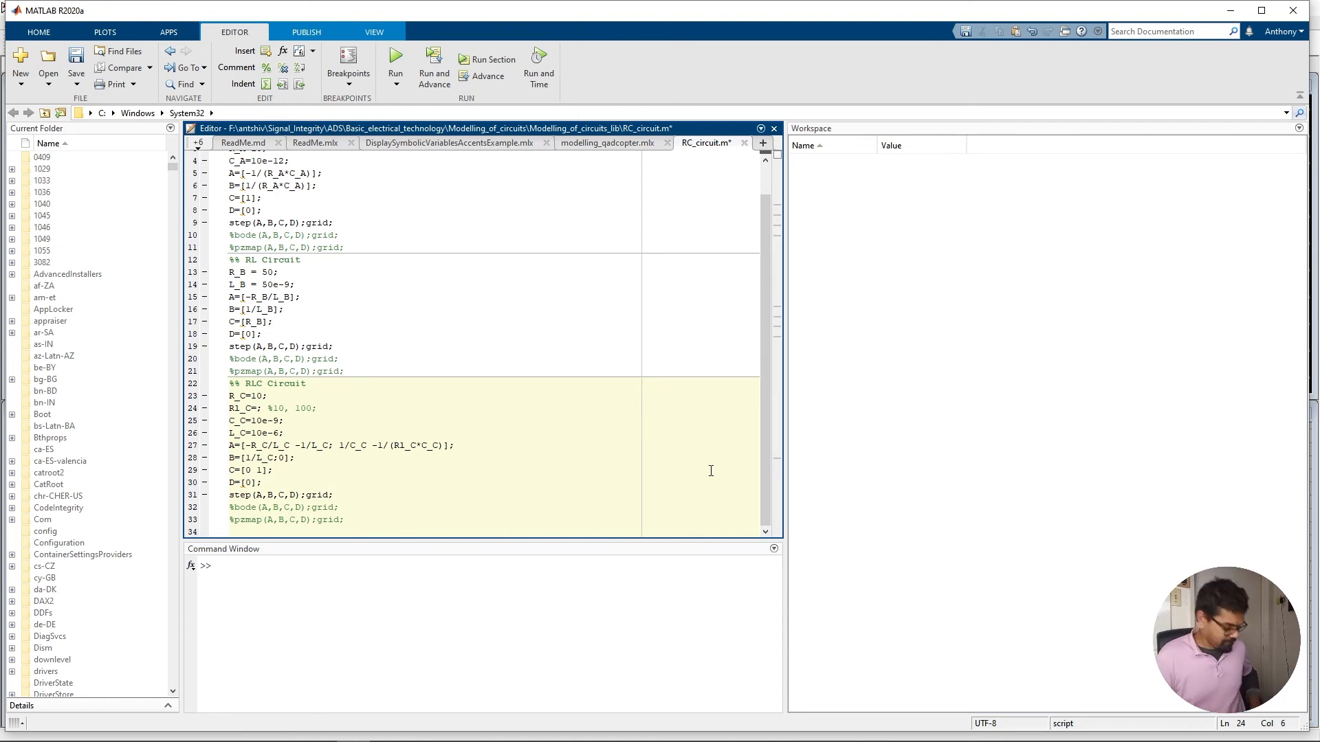
pyautogui.write('20')
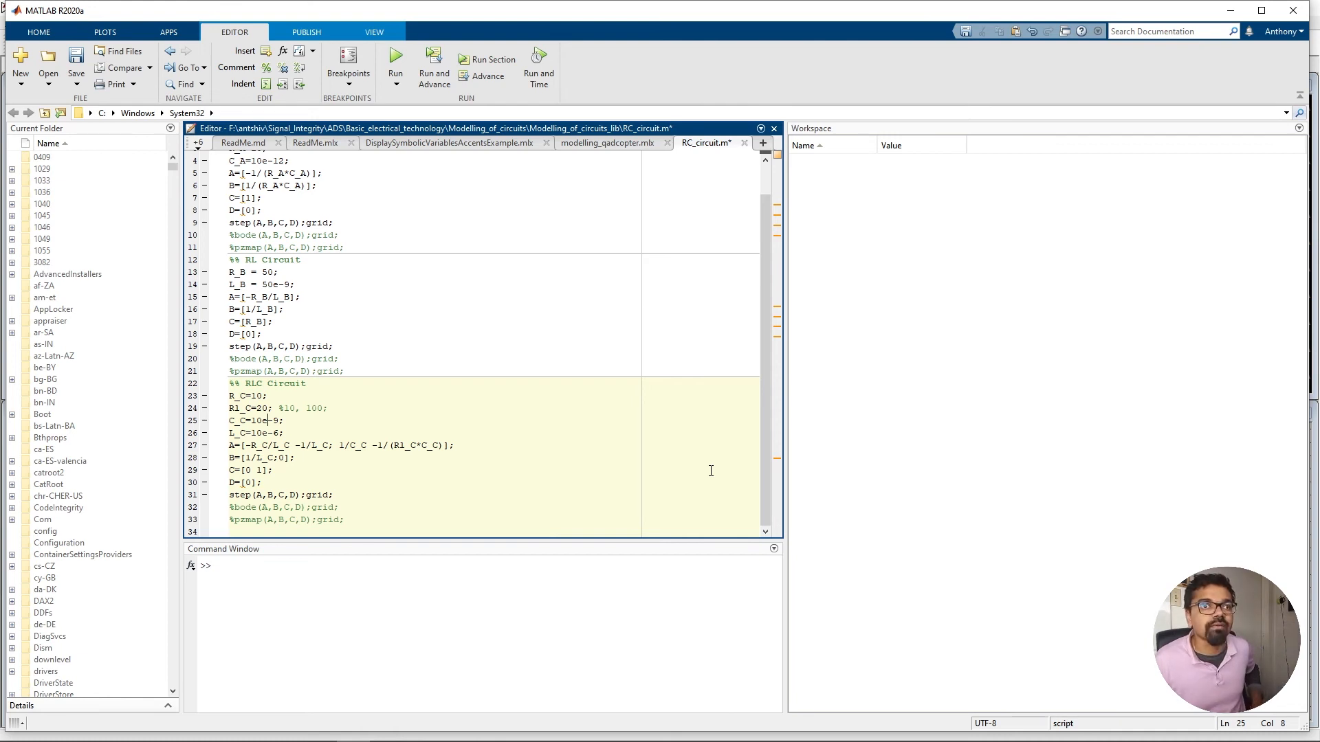
# Set the RLC section's capacitance C_C to 1e-9 and its inductance L_C to 100e-9
pyautogui.press('BackSpace')
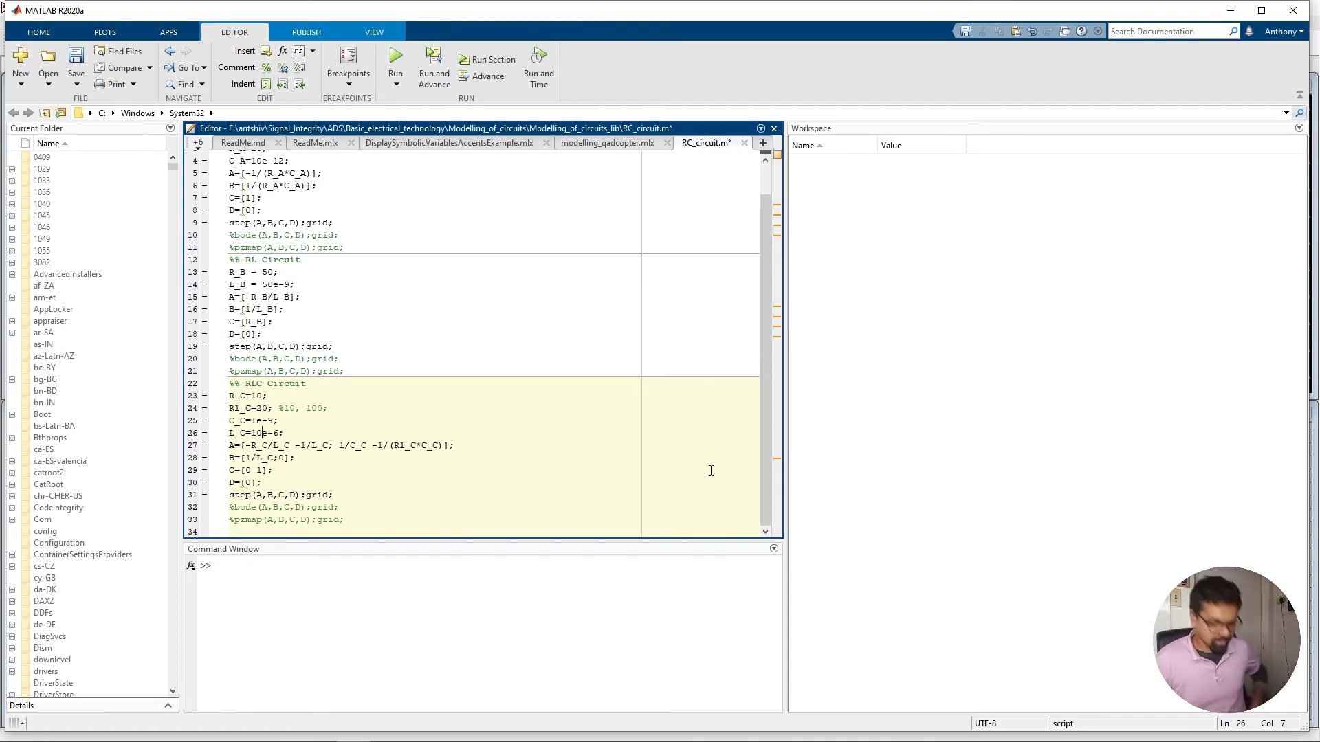
pyautogui.write('9')
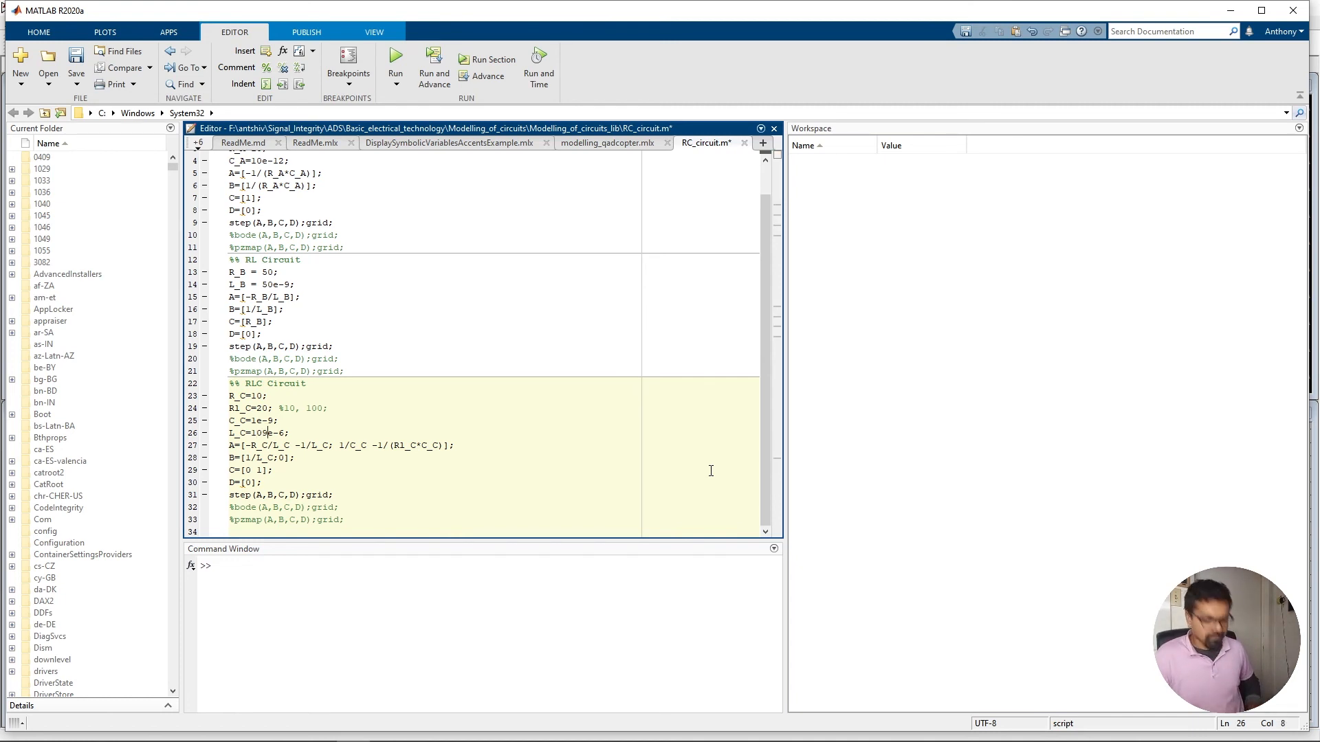
pyautogui.press('BackSpace')
pyautogui.write('0')
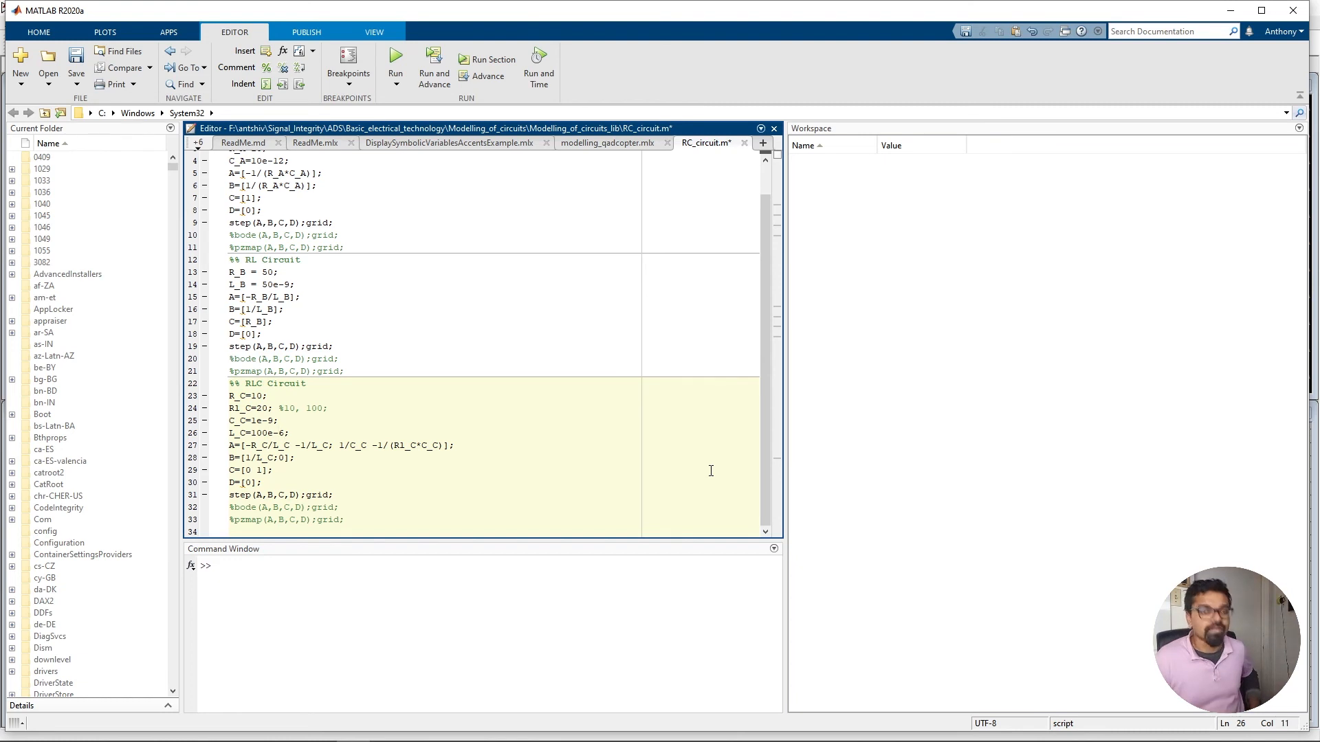
pyautogui.press('BackSpace')
pyautogui.write('9')
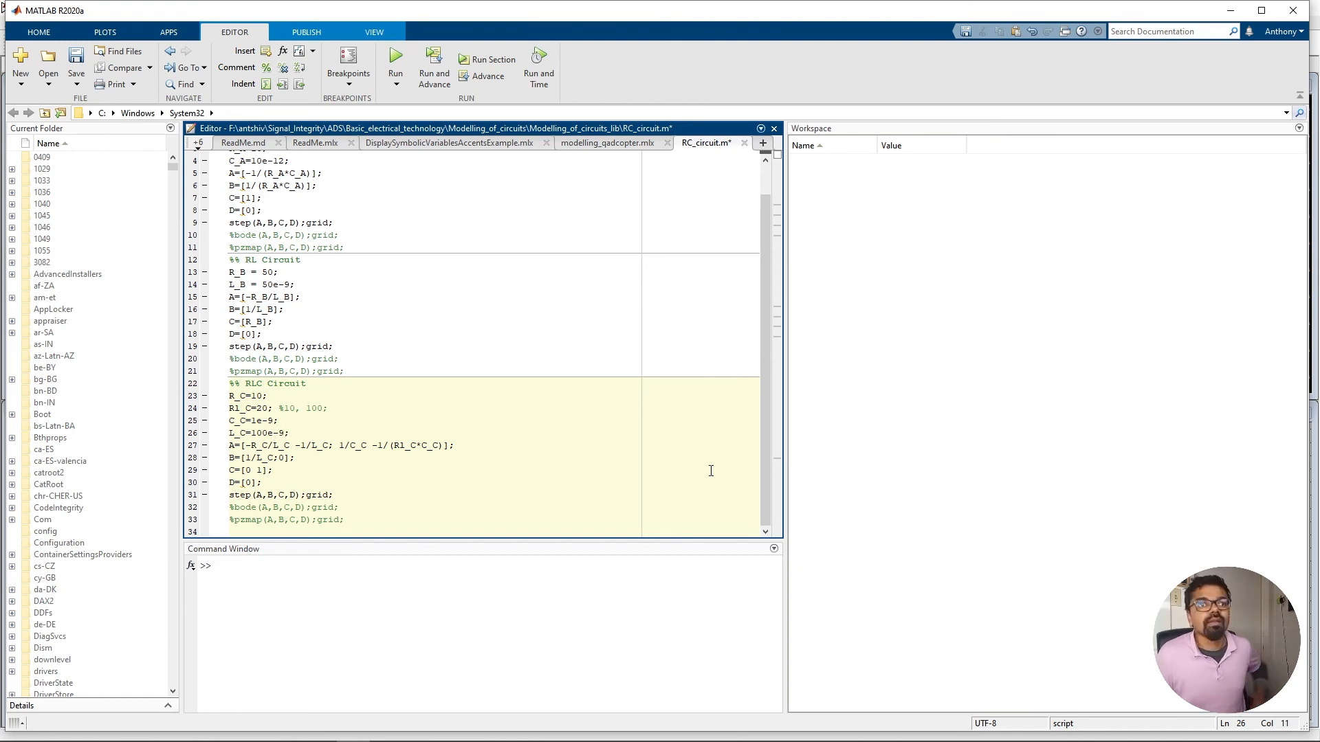
# Run the RLC section to plot its step response, and show the figure over the LTspice waveforms for comparison
pyautogui.click(497, 64)
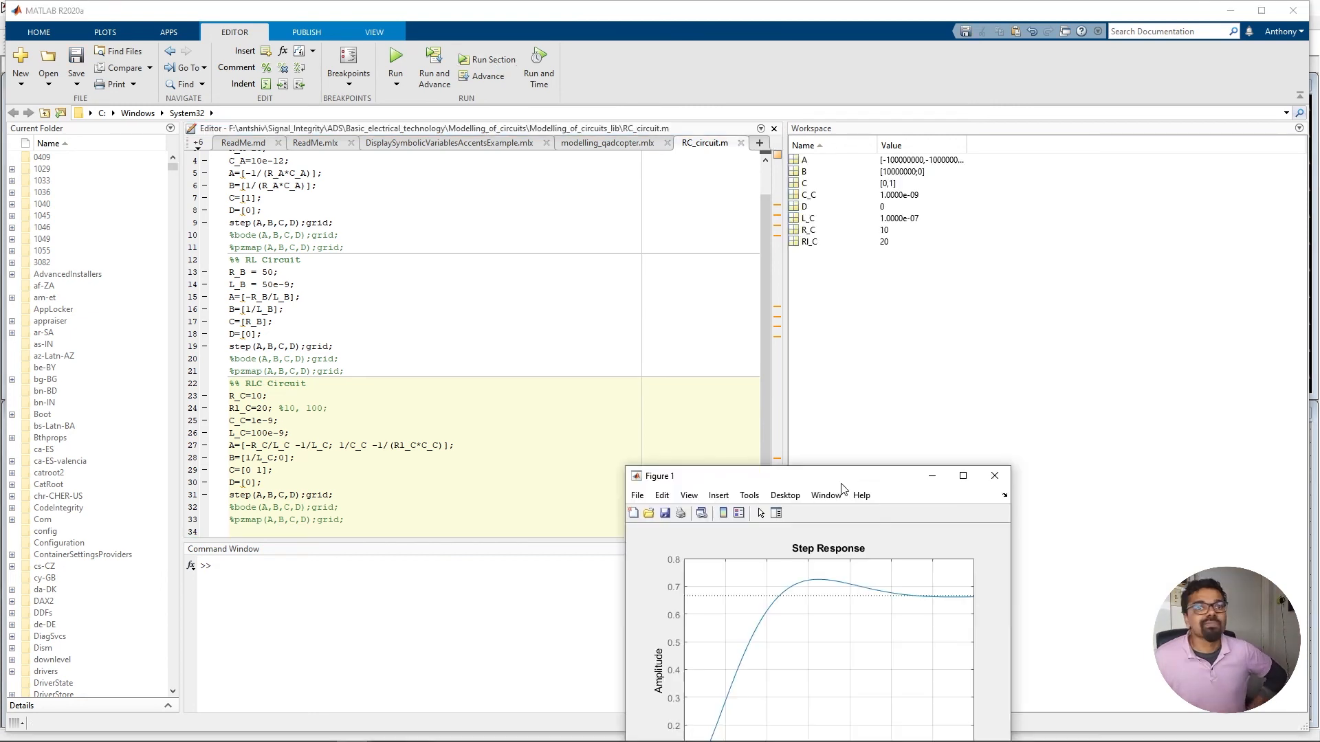
pyautogui.moveTo(825, 481); pyautogui.dragTo(1011, 249)
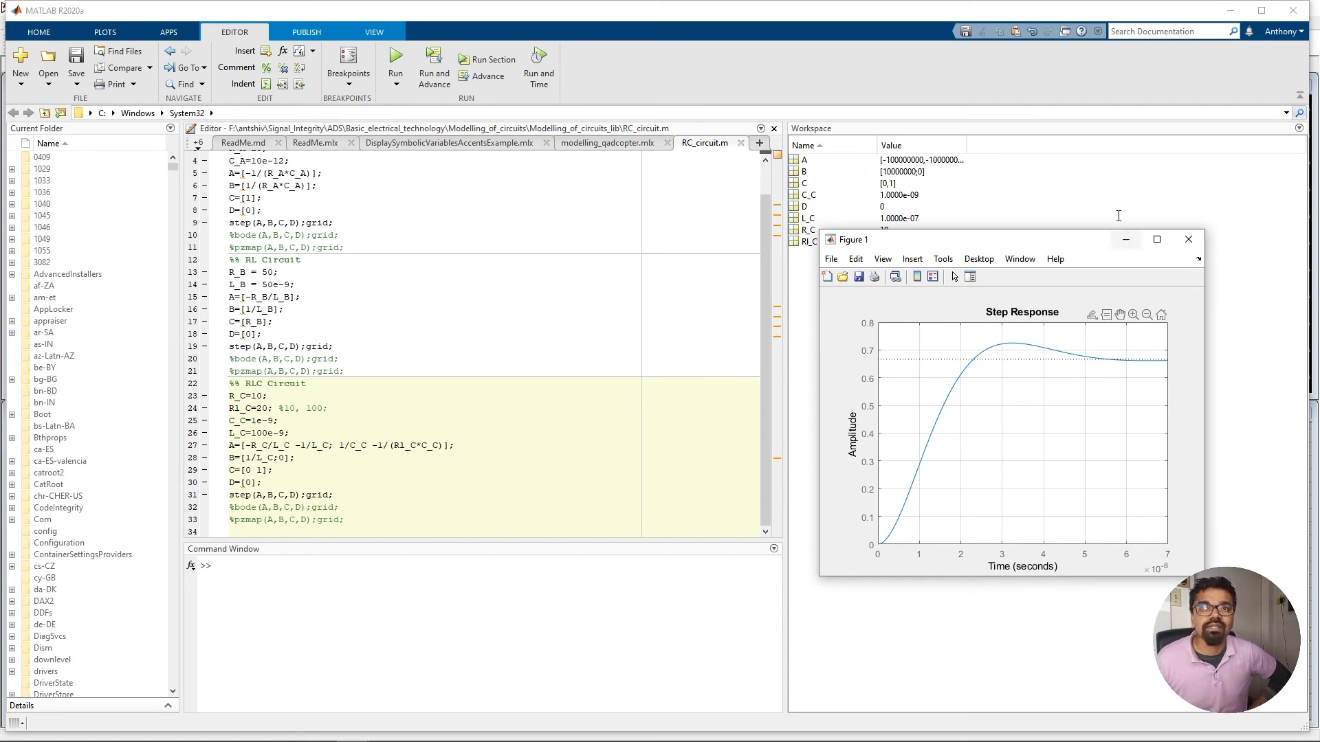
pyautogui.click(1231, 12)
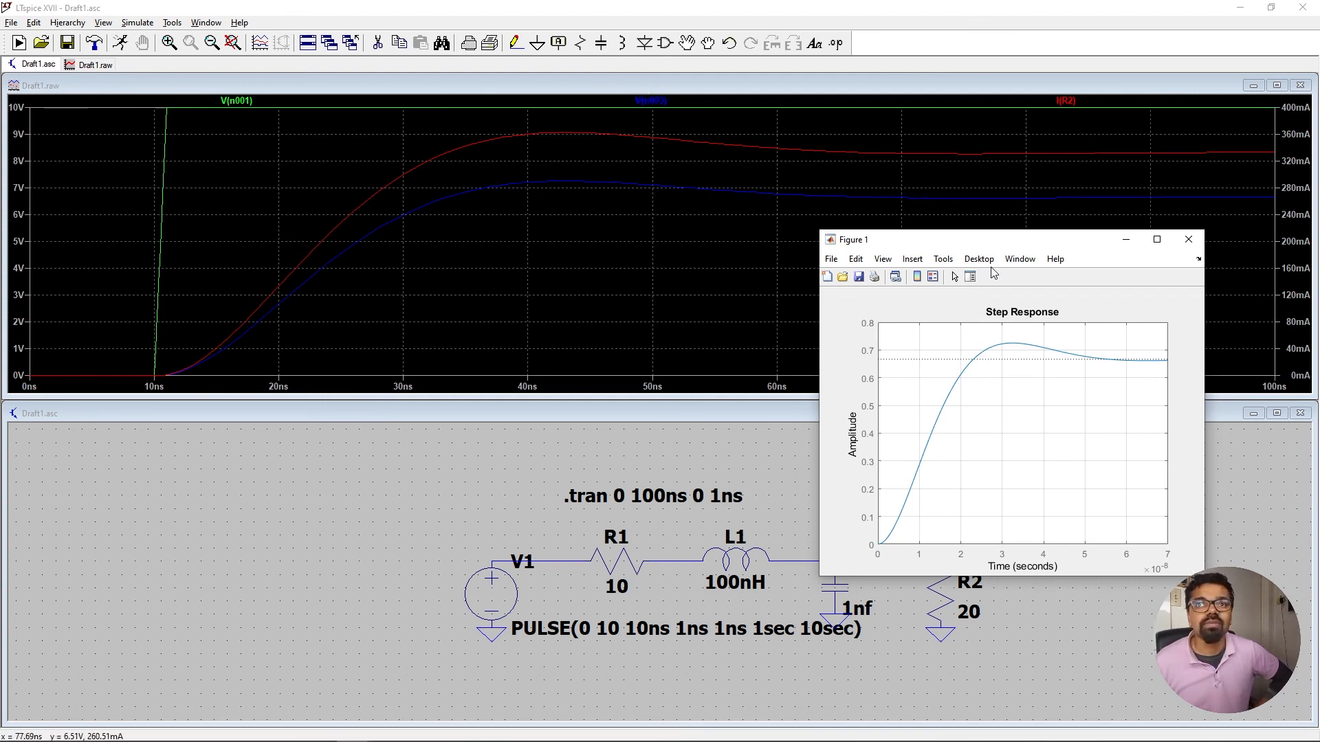
pyautogui.moveTo(1079, 377)
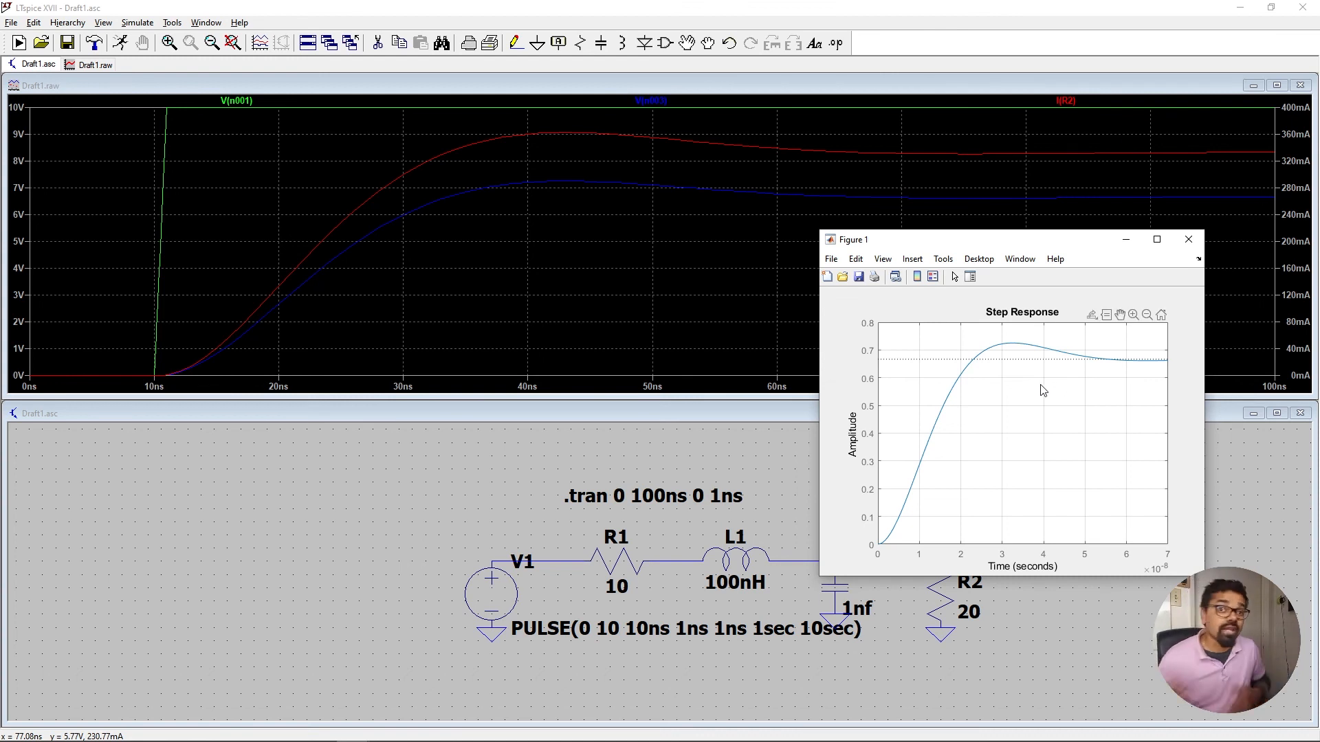